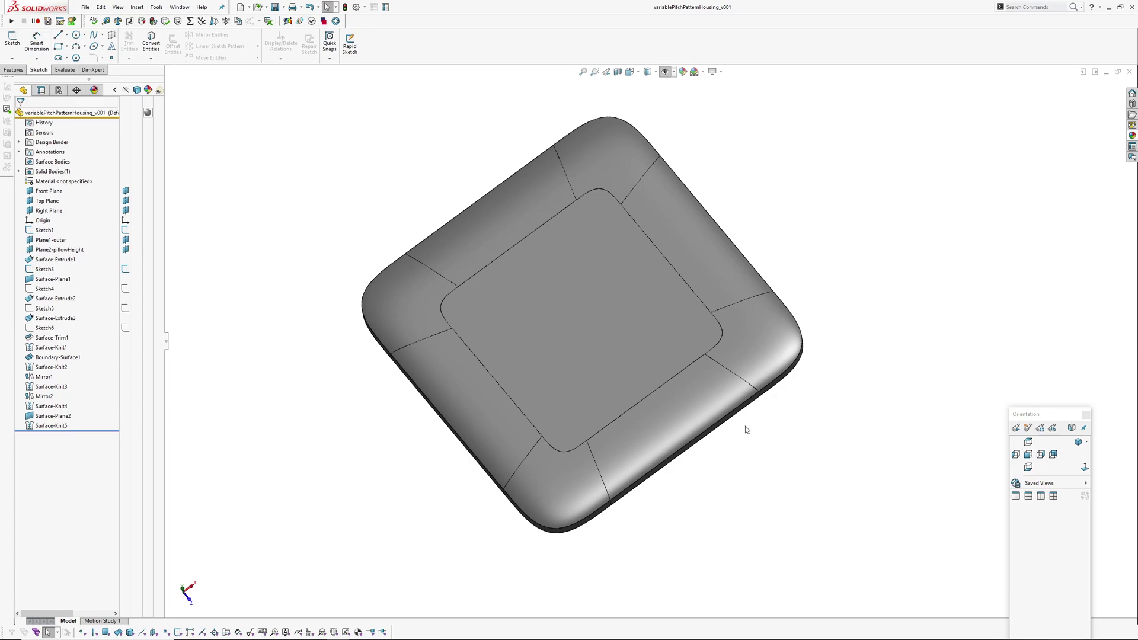
# Examine the pillow-shaped housing's flat top face, blended sides and rounded corners from several angles.
pyautogui.moveTo(707, 472); pyautogui.dragTo(573, 466, button='middle')
pyautogui.moveTo(573, 466); pyautogui.dragTo(568, 427, button='middle')
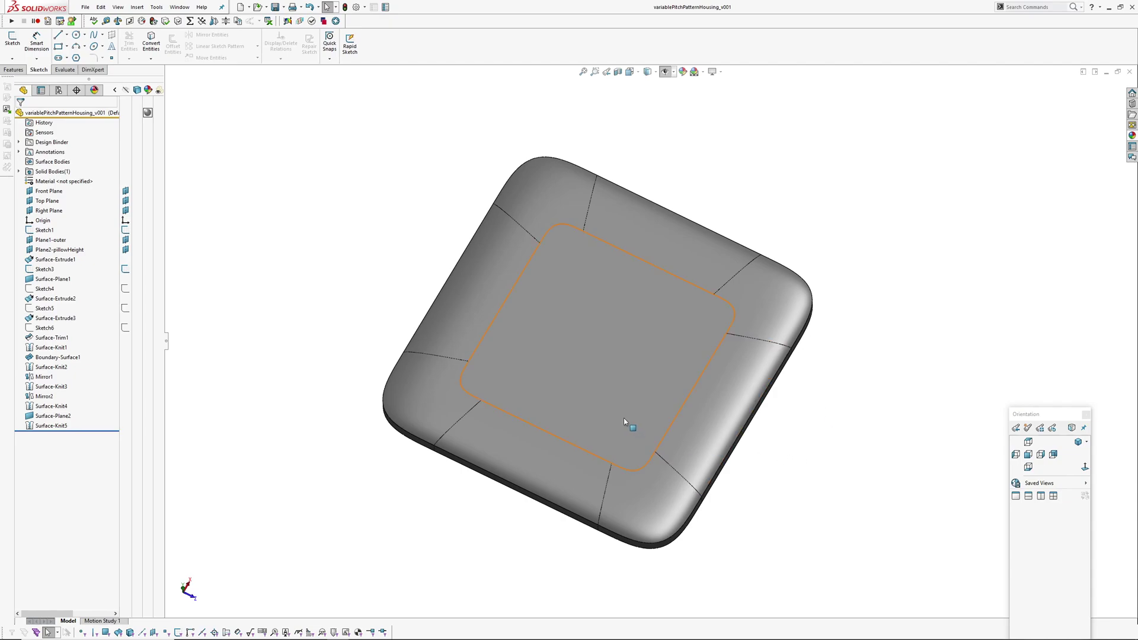
pyautogui.moveTo(623, 418); pyautogui.dragTo(611, 395, button='middle')
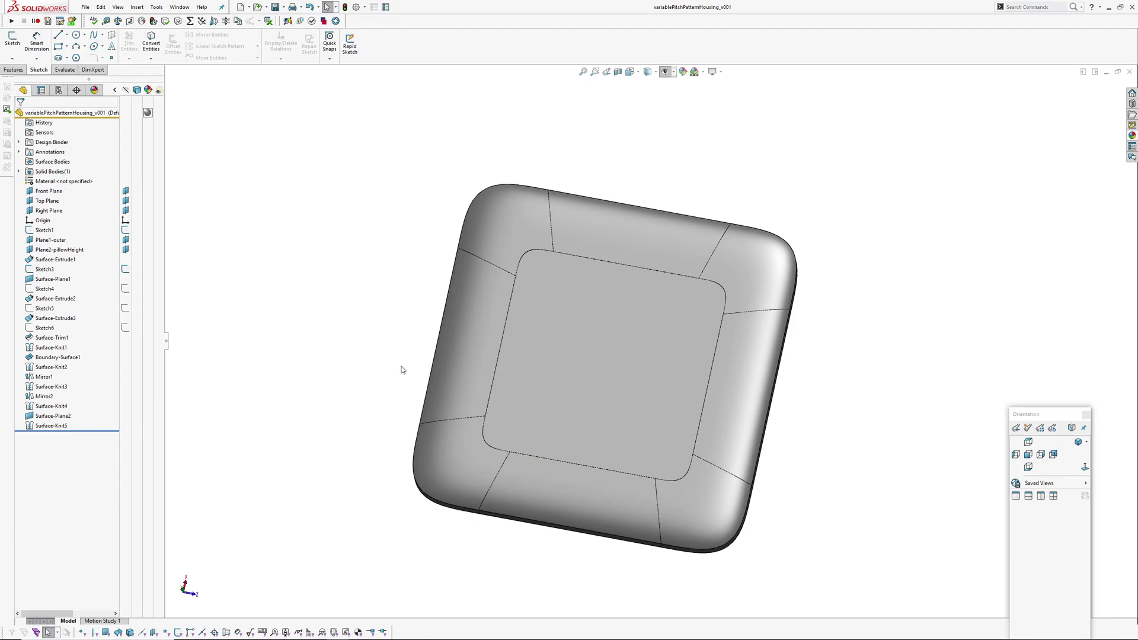
pyautogui.moveTo(638, 382)
pyautogui.mouseDown(button='middle')
pyautogui.moveTo(620, 353)
pyautogui.moveTo(589, 354)
pyautogui.moveTo(620, 312)
pyautogui.moveTo(635, 320)
pyautogui.moveTo(641, 307)
pyautogui.mouseUp(button='middle')
pyautogui.scroll(4, 713, 267)
pyautogui.moveTo(714, 266)
pyautogui.mouseDown(button='middle')
pyautogui.moveTo(693, 307)
pyautogui.moveTo(697, 272)
pyautogui.mouseUp(button='middle')
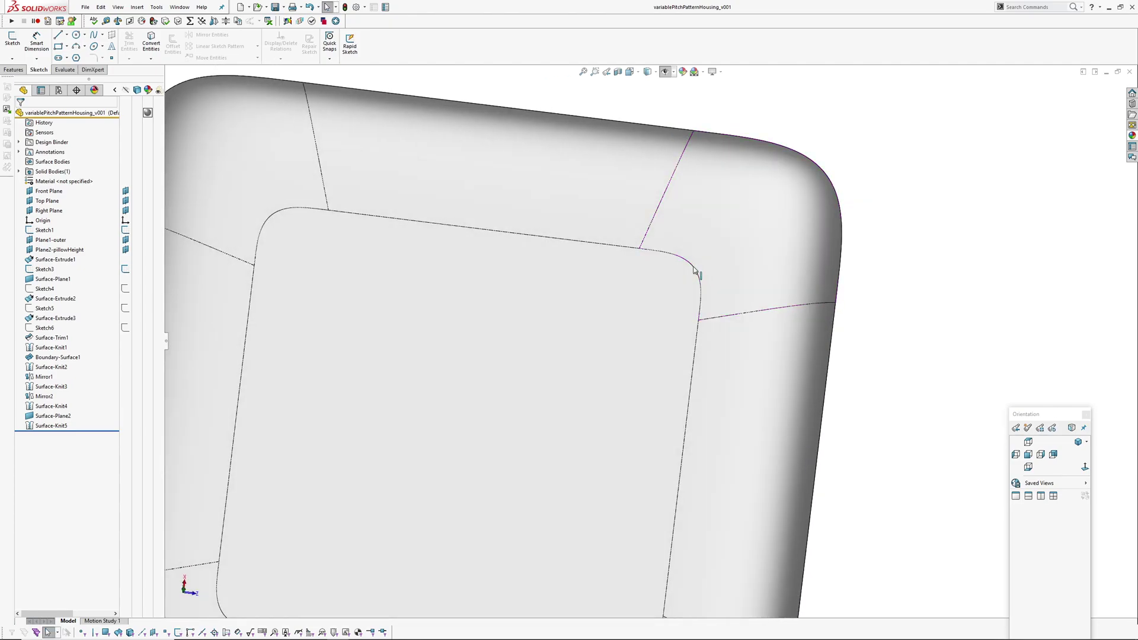
pyautogui.scroll(-2, 611, 317)
pyautogui.scroll(2, 846, 372)
pyautogui.moveTo(782, 389)
pyautogui.mouseDown(button='middle')
pyautogui.moveTo(724, 376)
pyautogui.moveTo(802, 393)
pyautogui.moveTo(824, 373)
pyautogui.moveTo(868, 378)
pyautogui.mouseUp(button='middle')
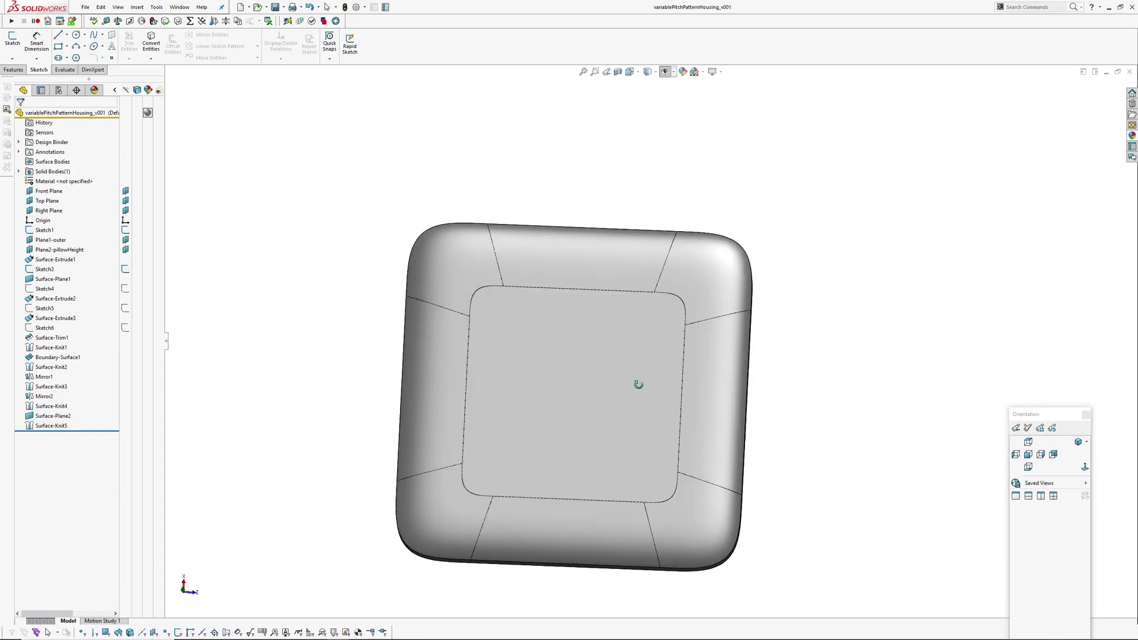
pyautogui.moveTo(650, 386); pyautogui.dragTo(859, 365, button='middle')
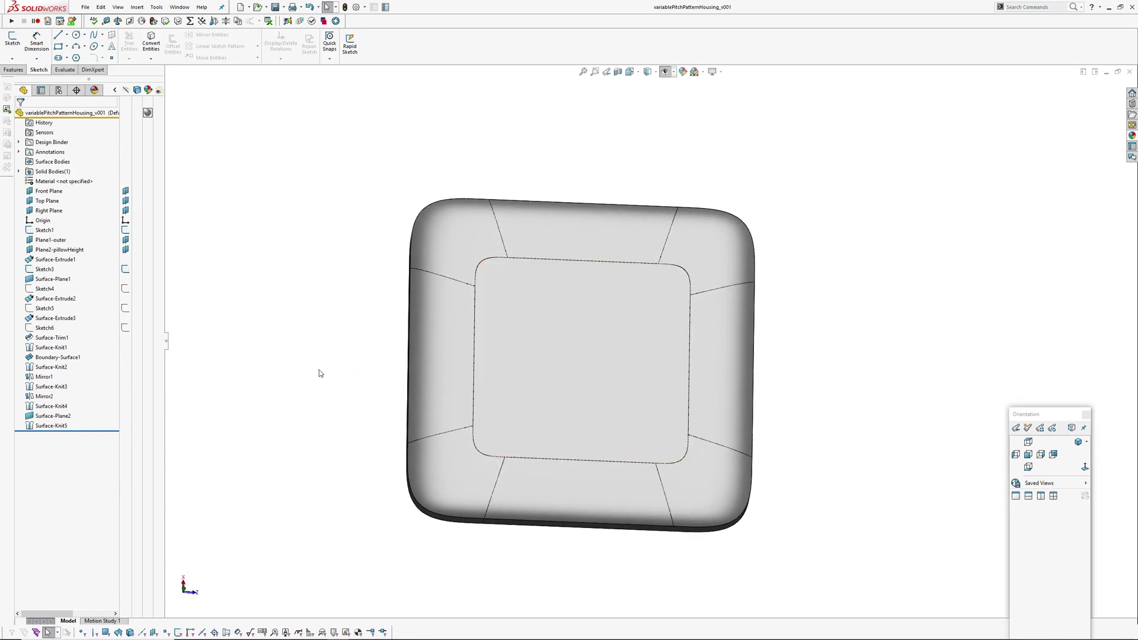
pyautogui.scroll(-1, 575, 432)
pyautogui.moveTo(569, 397)
pyautogui.mouseDown(button='middle')
pyautogui.moveTo(556, 432)
pyautogui.moveTo(578, 409)
pyautogui.mouseUp(button='middle')
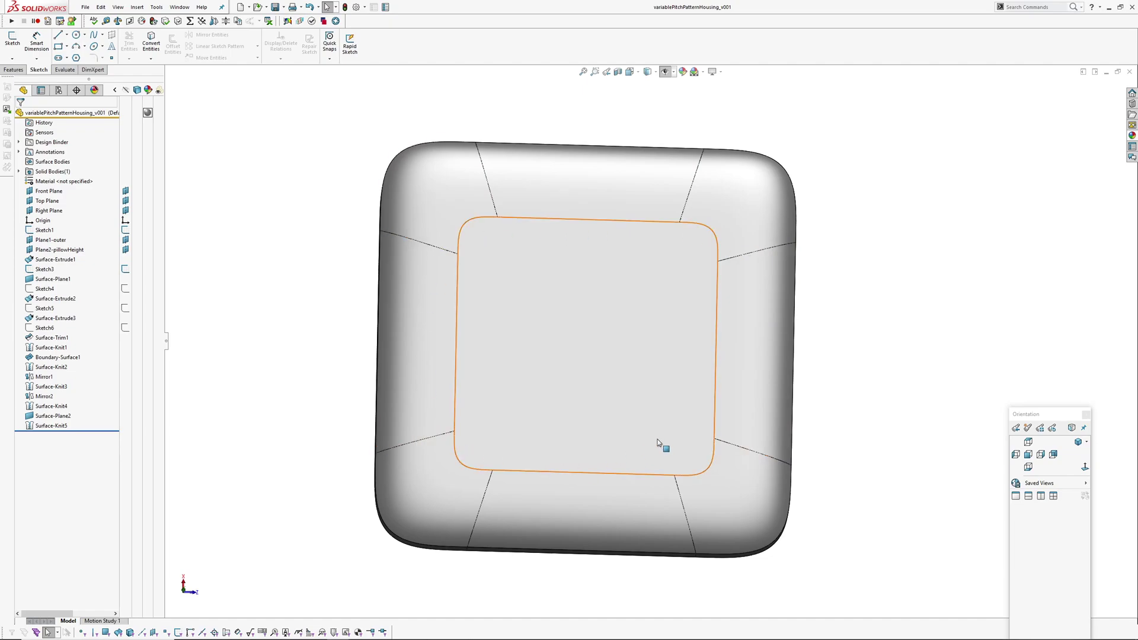
pyautogui.moveTo(665, 450); pyautogui.dragTo(546, 232, button='middle')
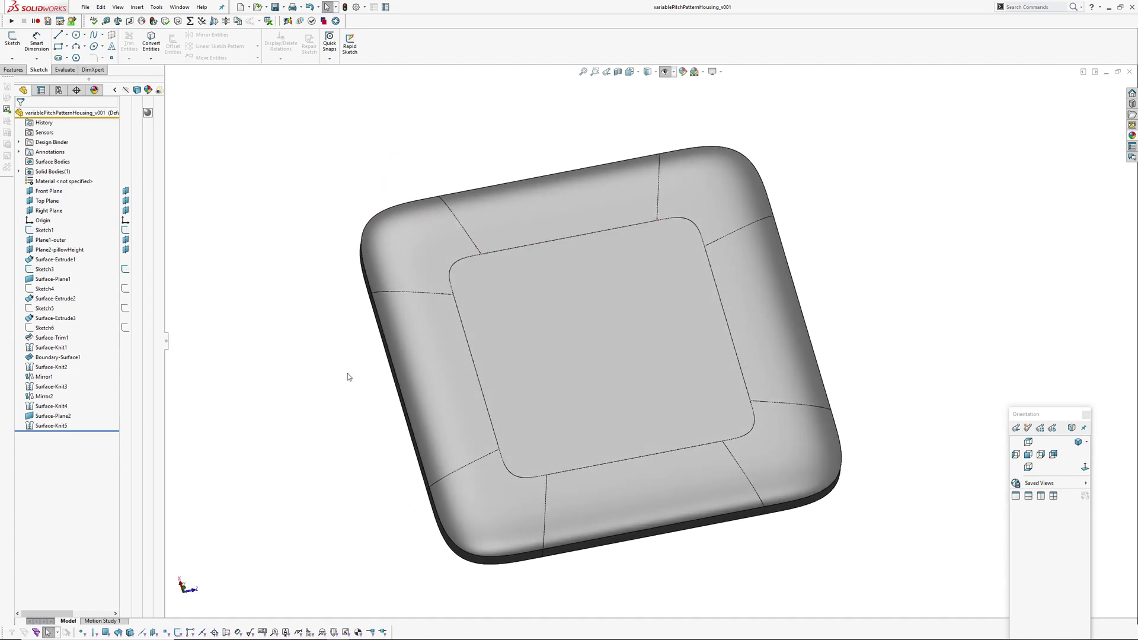
pyautogui.moveTo(541, 322); pyautogui.dragTo(580, 388, button='middle')
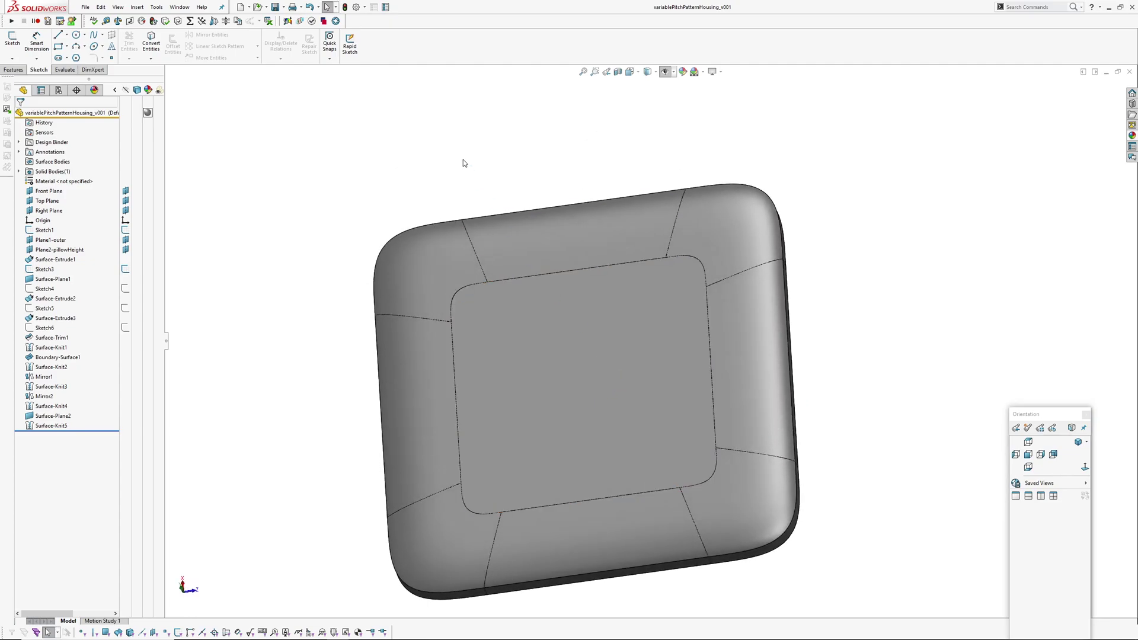
# Display the housing shaded without edges and examine how smoothly the sides blend into the top face.
pyautogui.click(653, 73)
pyautogui.click(650, 95)
pyautogui.moveTo(574, 219)
pyautogui.mouseDown(button='middle')
pyautogui.moveTo(528, 304)
pyautogui.moveTo(523, 274)
pyautogui.moveTo(549, 259)
pyautogui.moveTo(538, 263)
pyautogui.mouseUp(button='middle')
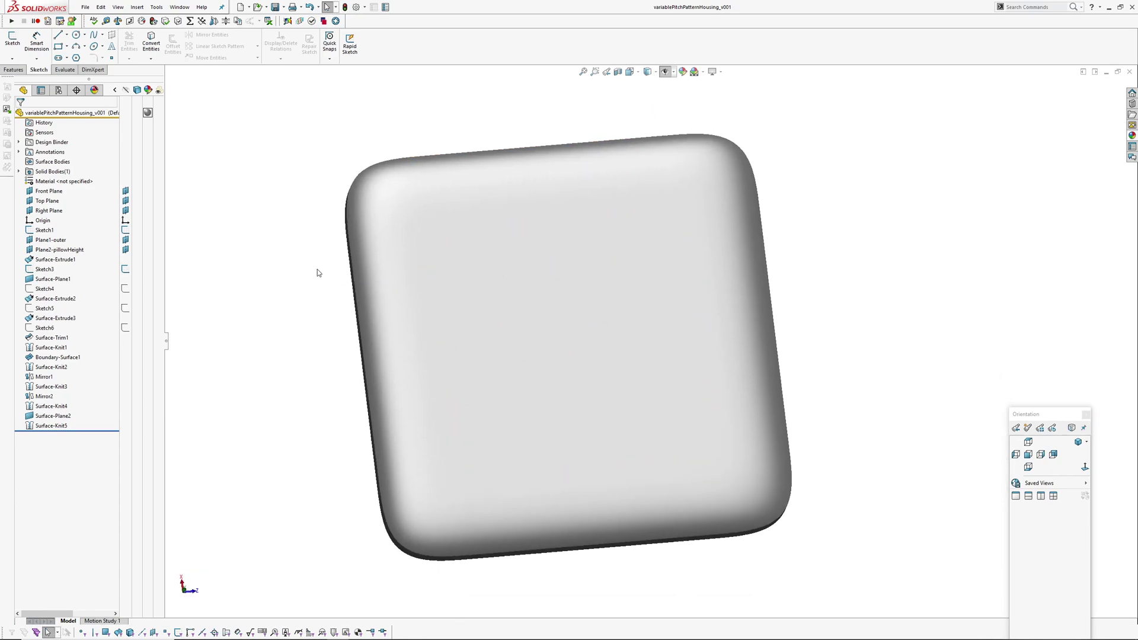
pyautogui.moveTo(493, 441); pyautogui.dragTo(536, 424, button='middle')
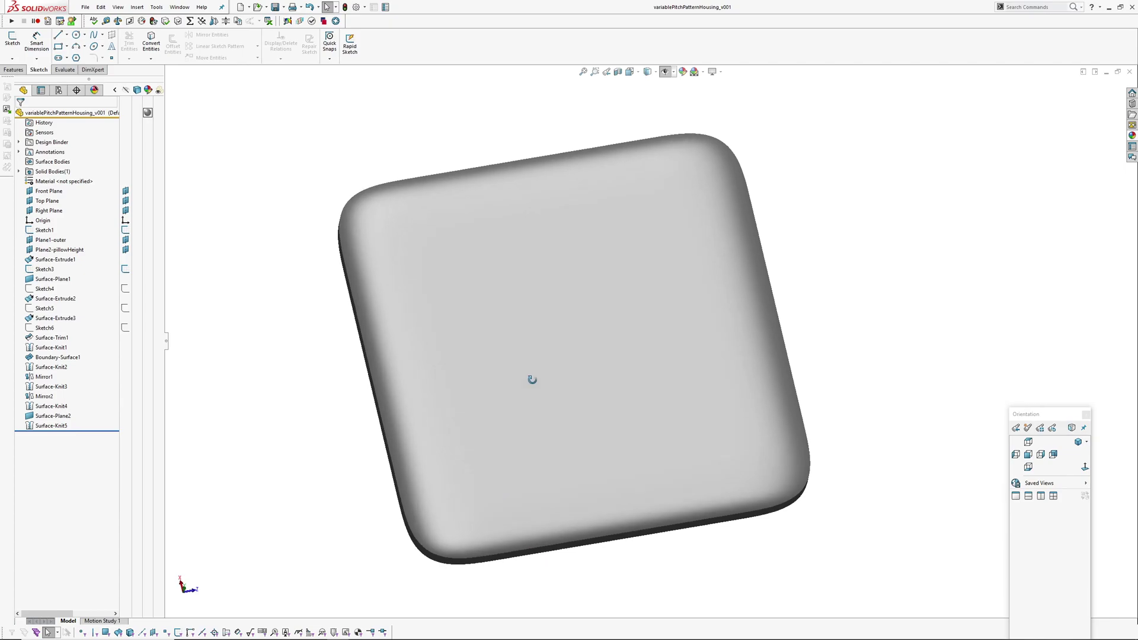
pyautogui.moveTo(531, 378); pyautogui.dragTo(474, 368, button='middle')
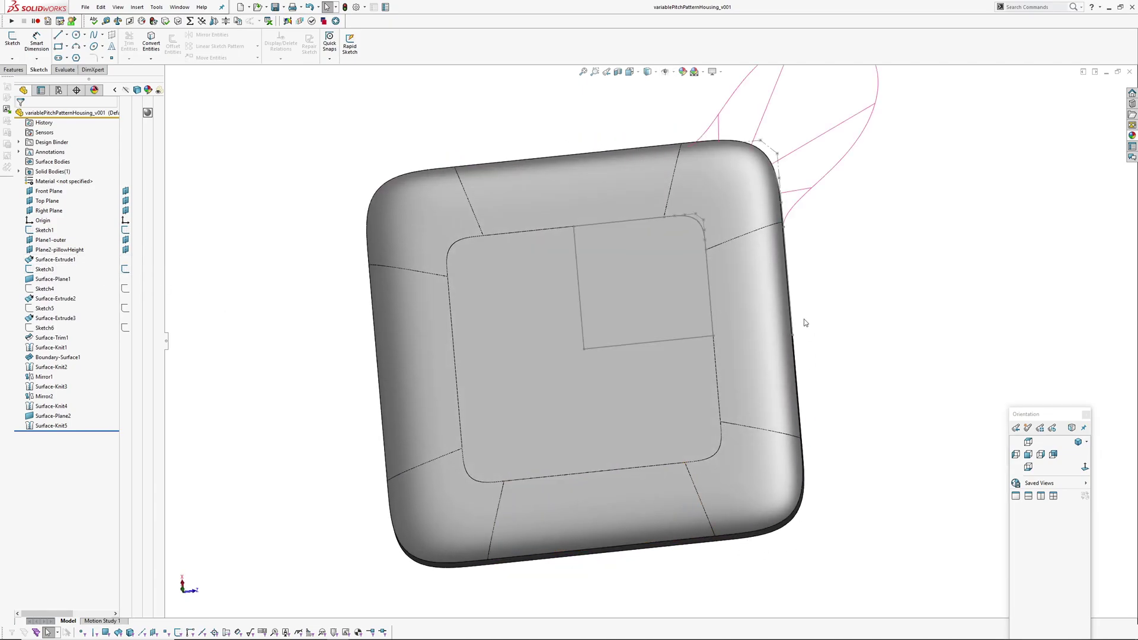
# Examine the sketch curves and curvature combs at the housing's rounded corner, then hide the sketches.
pyautogui.scroll(-6, 804, 319)
pyautogui.moveTo(704, 303); pyautogui.dragTo(699, 363, button='middle')
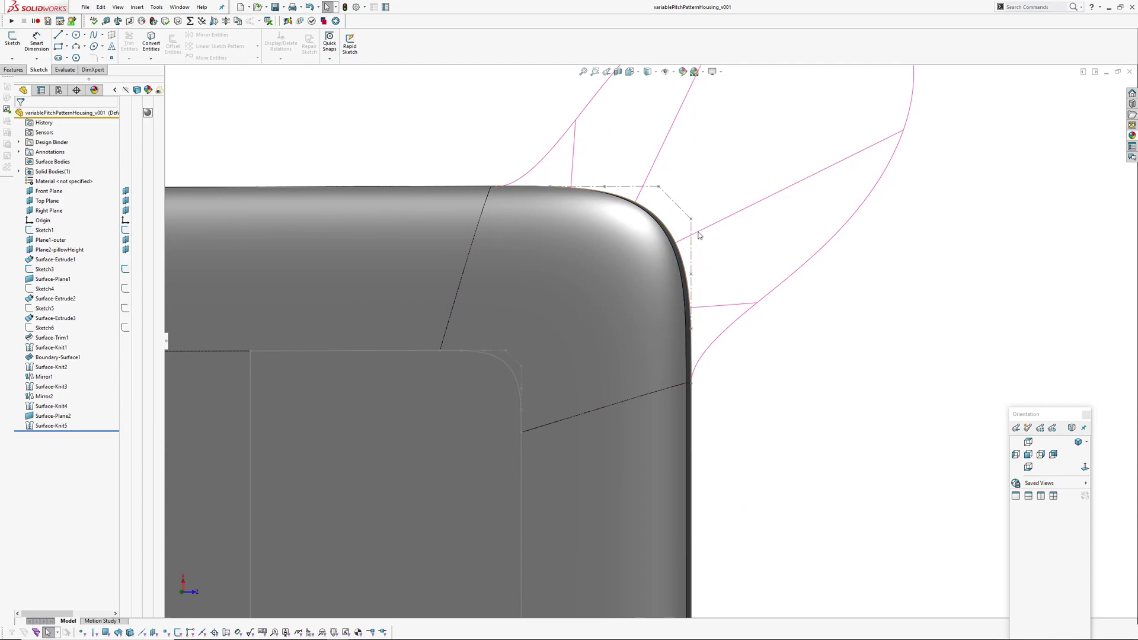
pyautogui.moveTo(620, 200); pyautogui.dragTo(625, 224, button='middle')
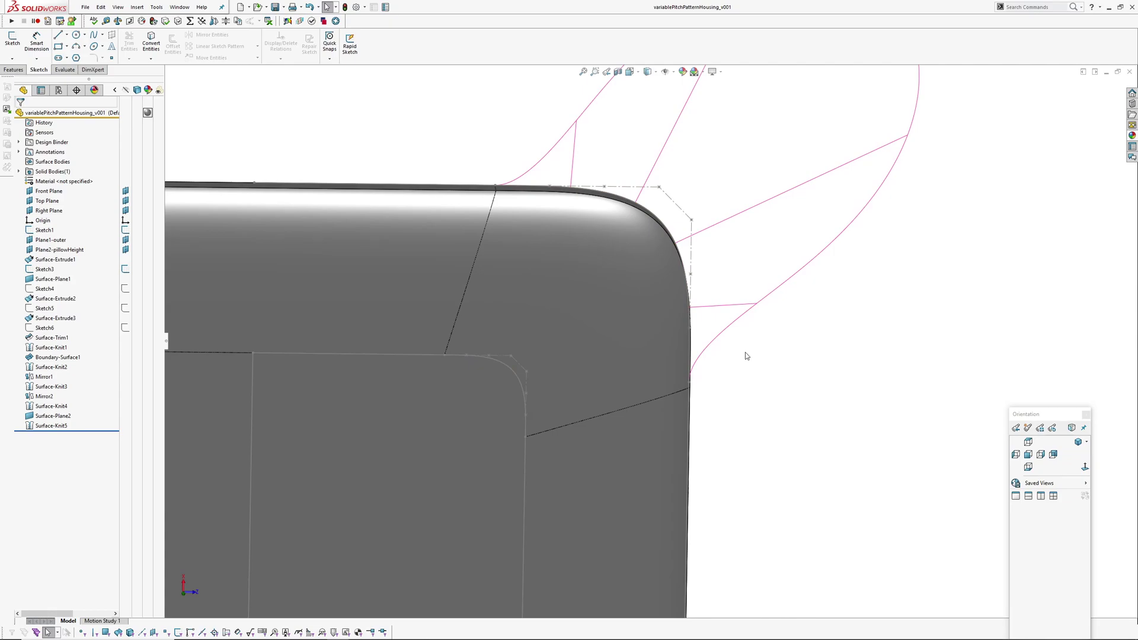
pyautogui.moveTo(745, 352)
pyautogui.mouseDown(button='middle')
pyautogui.moveTo(731, 312)
pyautogui.moveTo(797, 234)
pyautogui.mouseUp(button='middle')
pyautogui.press('z')
pyautogui.press('z')
pyautogui.press('z')
pyautogui.moveTo(715, 451)
pyautogui.mouseDown(button='middle')
pyautogui.moveTo(720, 409)
pyautogui.moveTo(828, 332)
pyautogui.mouseUp(button='middle')
pyautogui.press('h')
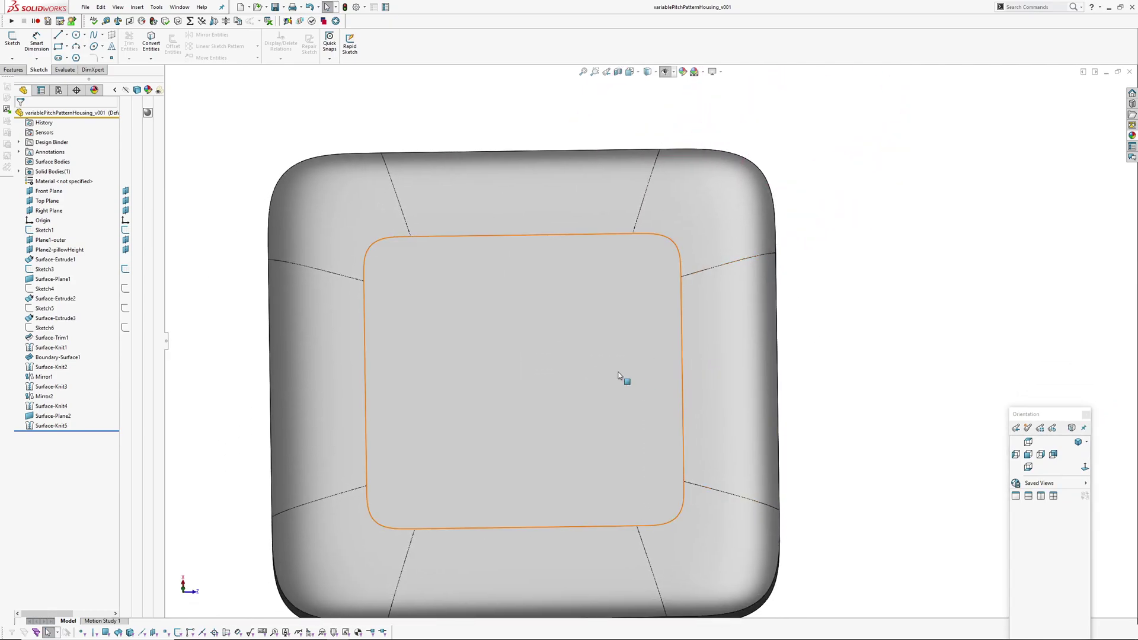
pyautogui.moveTo(618, 376); pyautogui.dragTo(627, 318, button='middle')
# Start a new sketch on Plane2-pillowHeight and view it square-on with the existing sketches hidden.
pyautogui.click(1029, 457)
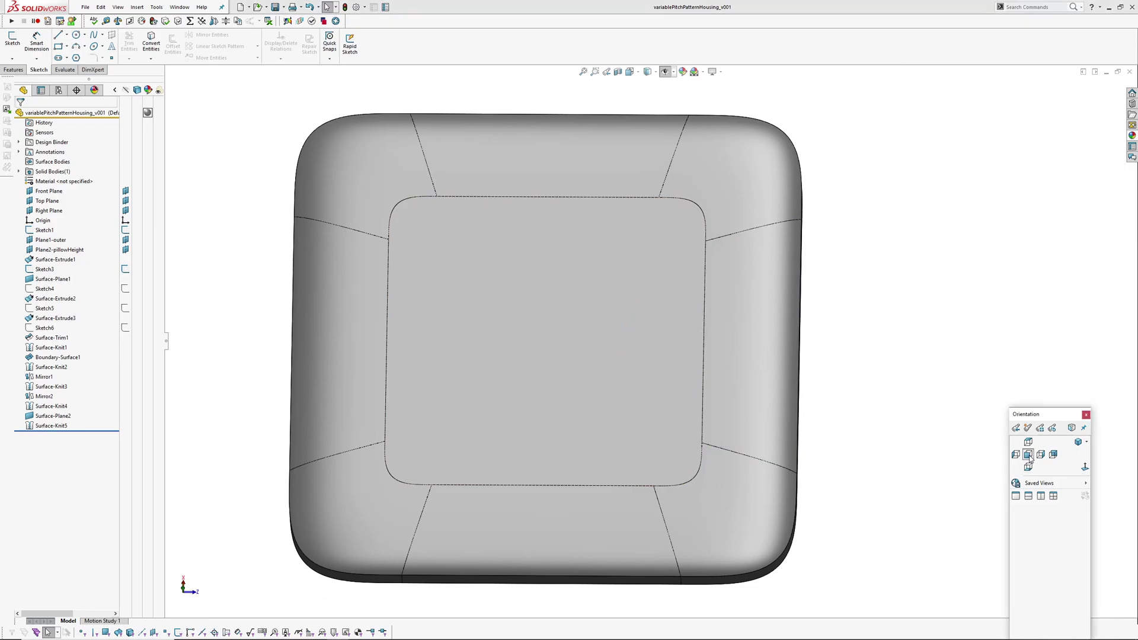
pyautogui.click(887, 311)
pyautogui.hotkey('ctrl', '5')
pyautogui.keyDown('ctrl'); pyautogui.moveTo(589, 269); pyautogui.dragTo(540, 379, button='middle'); pyautogui.keyUp('ctrl')
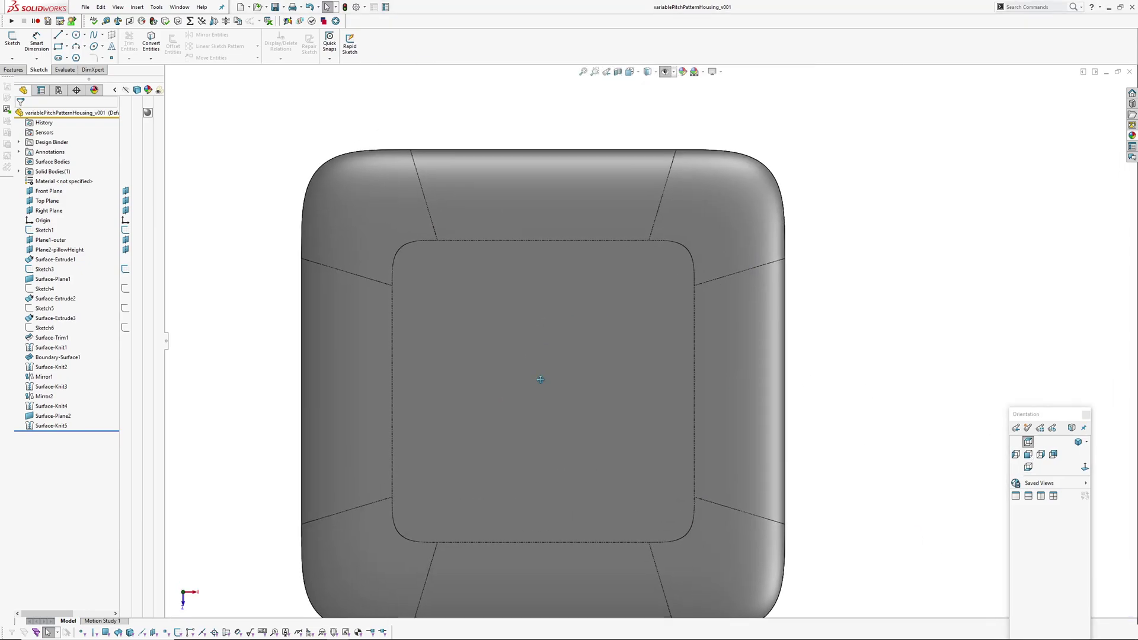
pyautogui.scroll(3, 668, 317)
pyautogui.moveTo(442, 328)
pyautogui.mouseDown(button='middle')
pyautogui.moveTo(499, 298)
pyautogui.moveTo(542, 374)
pyautogui.moveTo(622, 353)
pyautogui.moveTo(552, 435)
pyautogui.moveTo(355, 367)
pyautogui.mouseUp(button='middle')
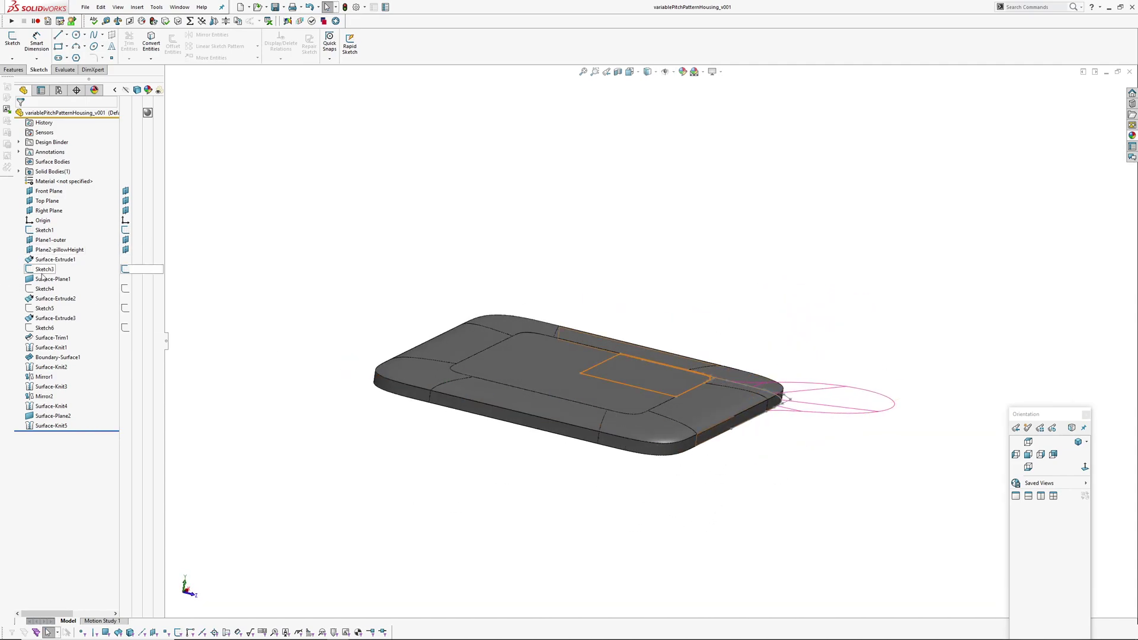
pyautogui.click(42, 241)
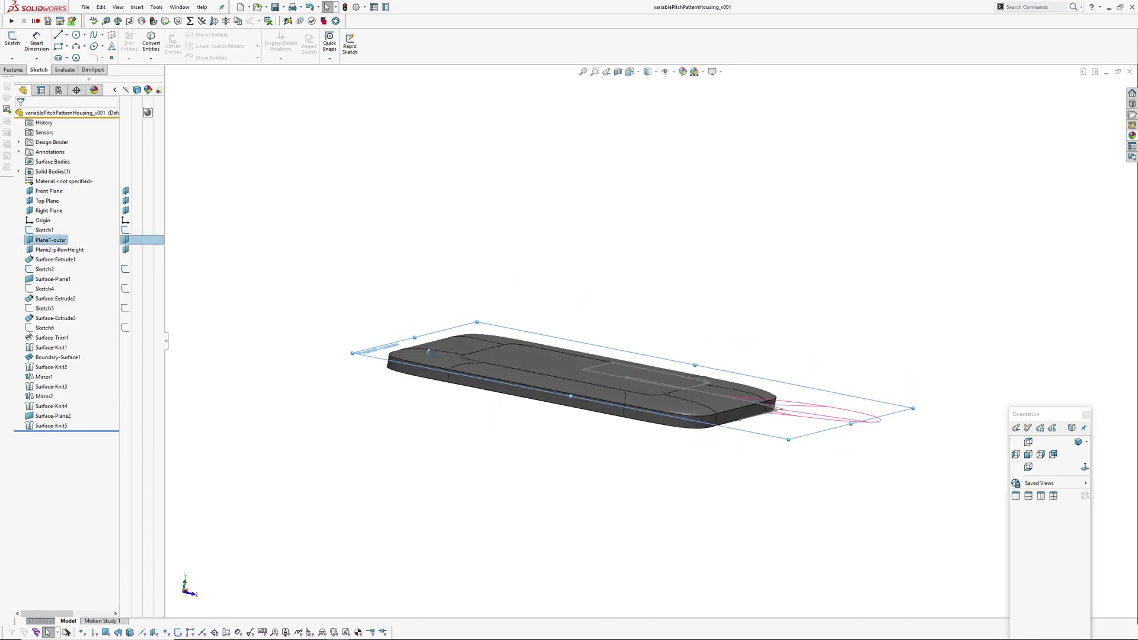
pyautogui.click(53, 251)
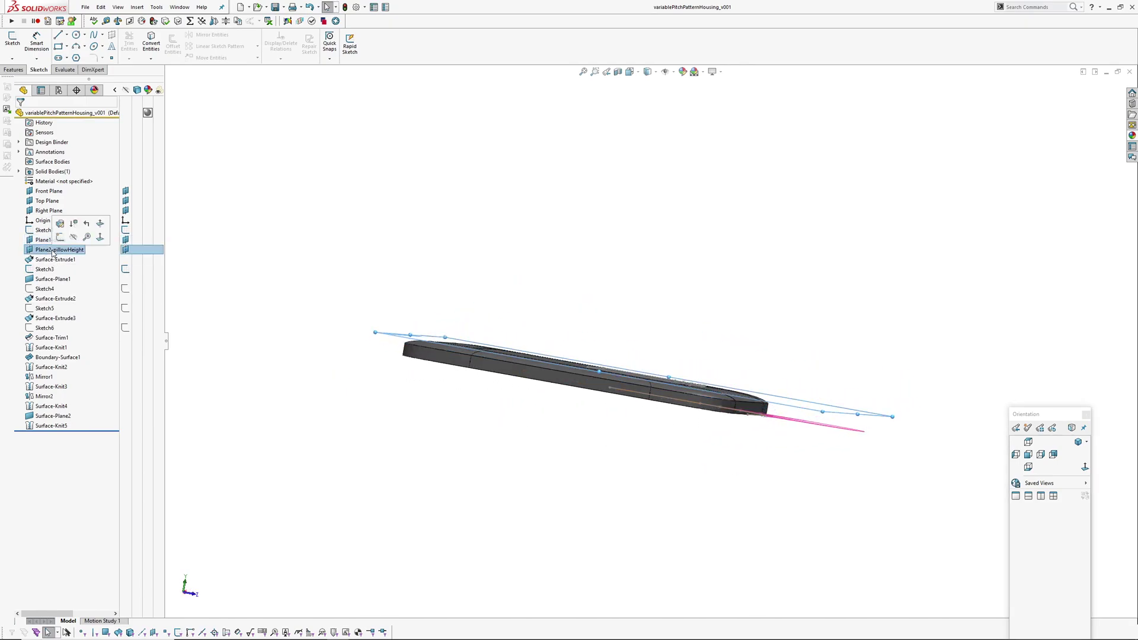
pyautogui.click(60, 237)
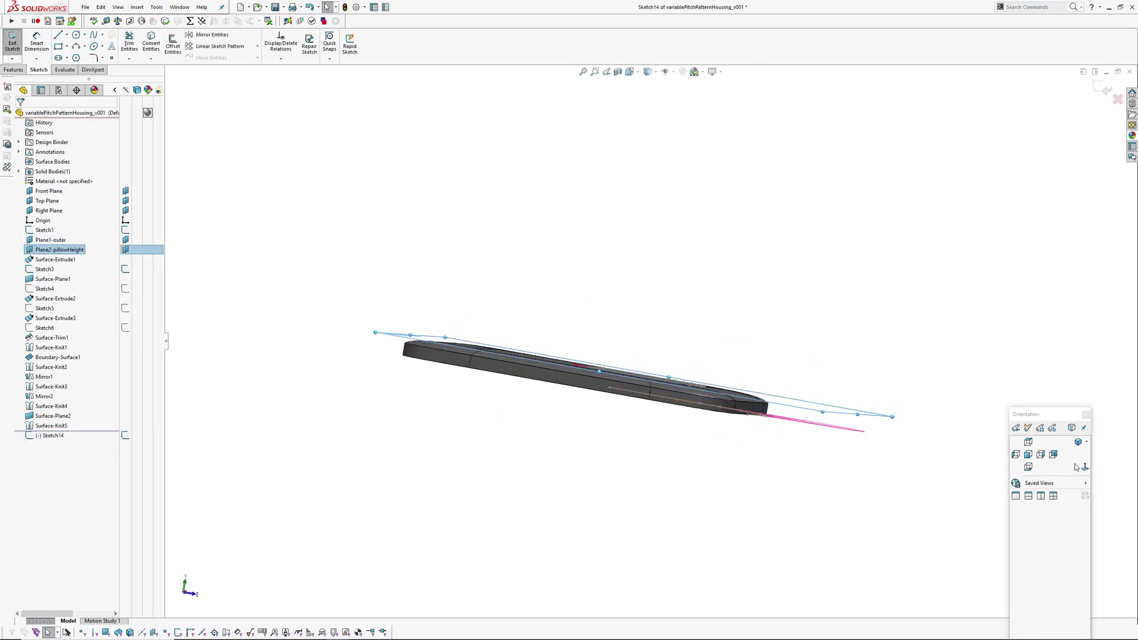
pyautogui.keyDown('ctrl'); pyautogui.moveTo(655, 359); pyautogui.dragTo(638, 422, button='middle'); pyautogui.keyUp('ctrl')
pyautogui.hotkey('ctrl', 'h')
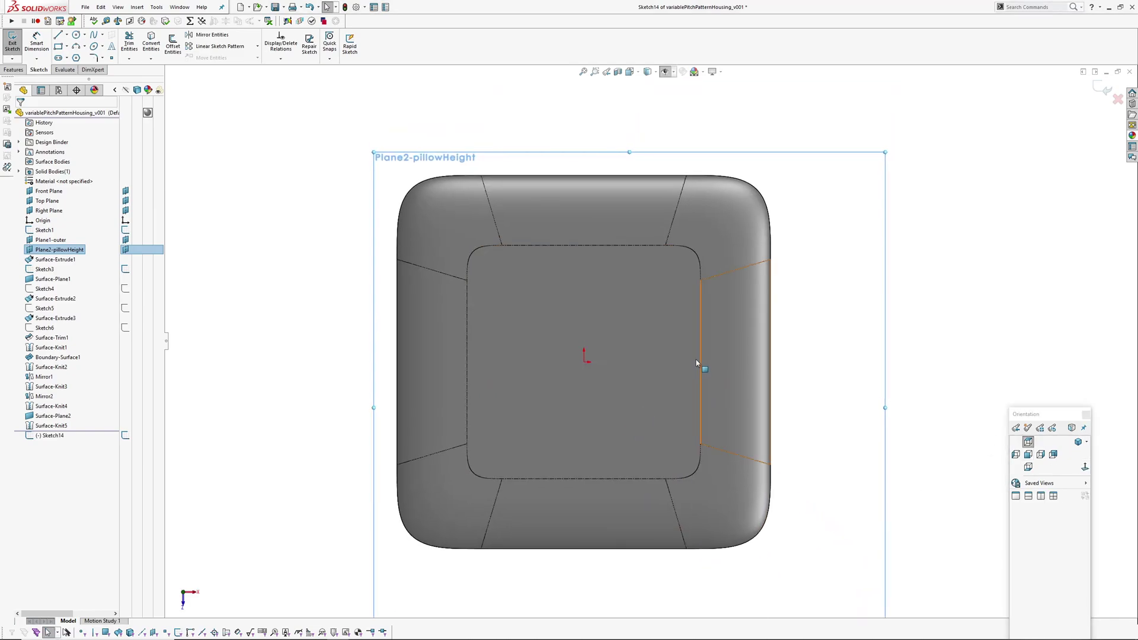
pyautogui.keyDown('ctrl'); pyautogui.moveTo(711, 385); pyautogui.dragTo(701, 344, button='middle'); pyautogui.keyUp('ctrl')
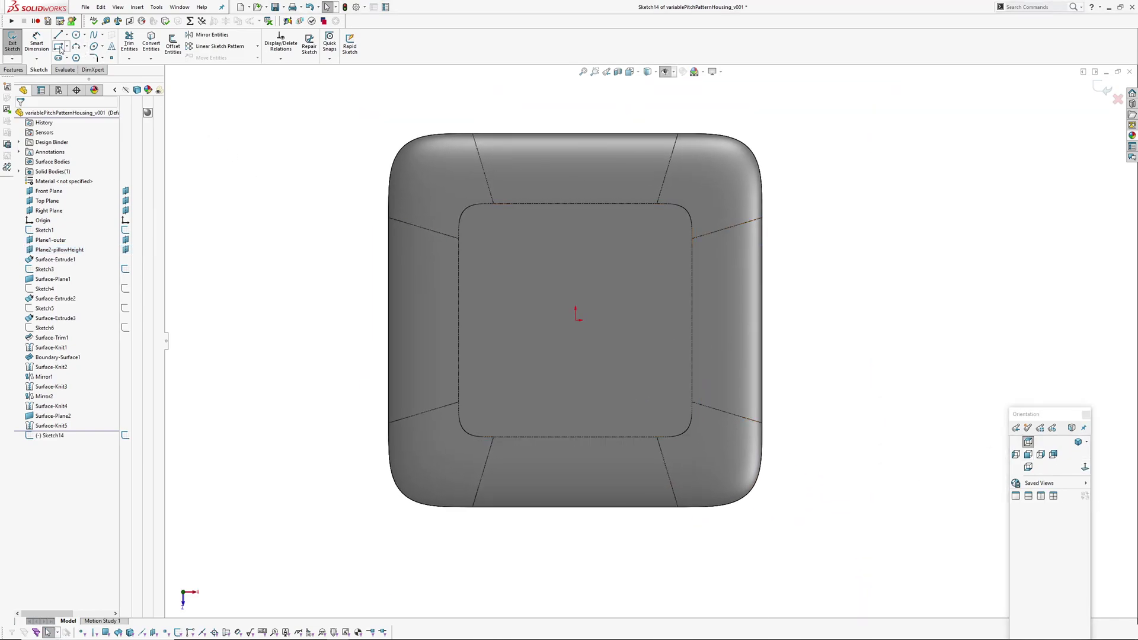
# Sketch a corner rectangle about 43 mm on each side inside the housing's flat top face.
pyautogui.click(58, 45)
pyautogui.click(472, 219)
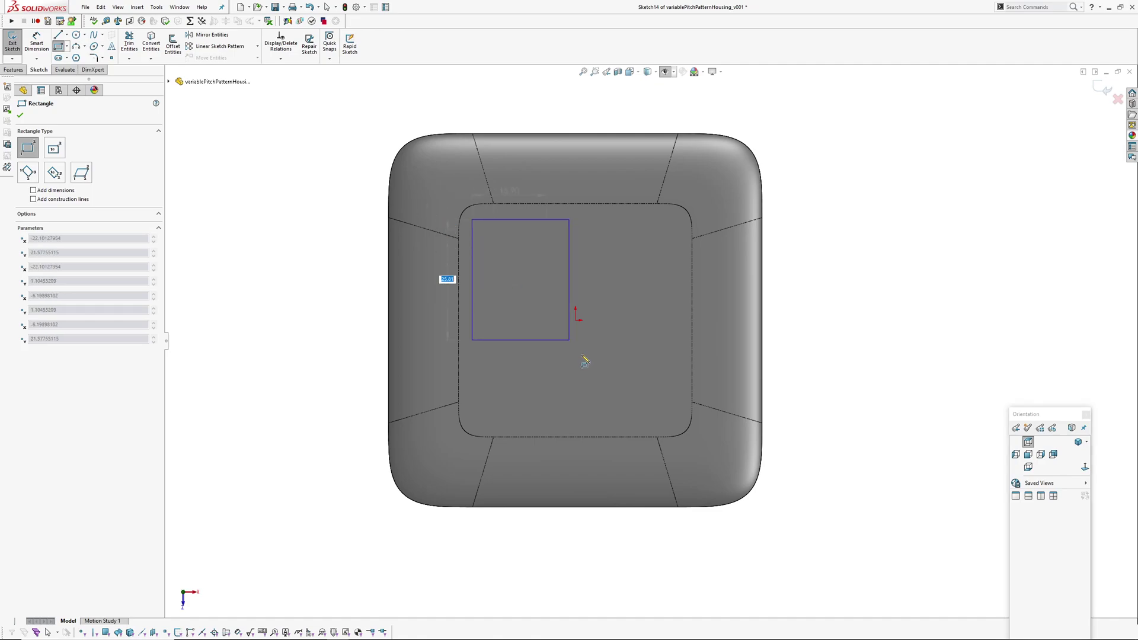
pyautogui.click(674, 418)
pyautogui.rightClick(678, 420)
pyautogui.click(697, 428)
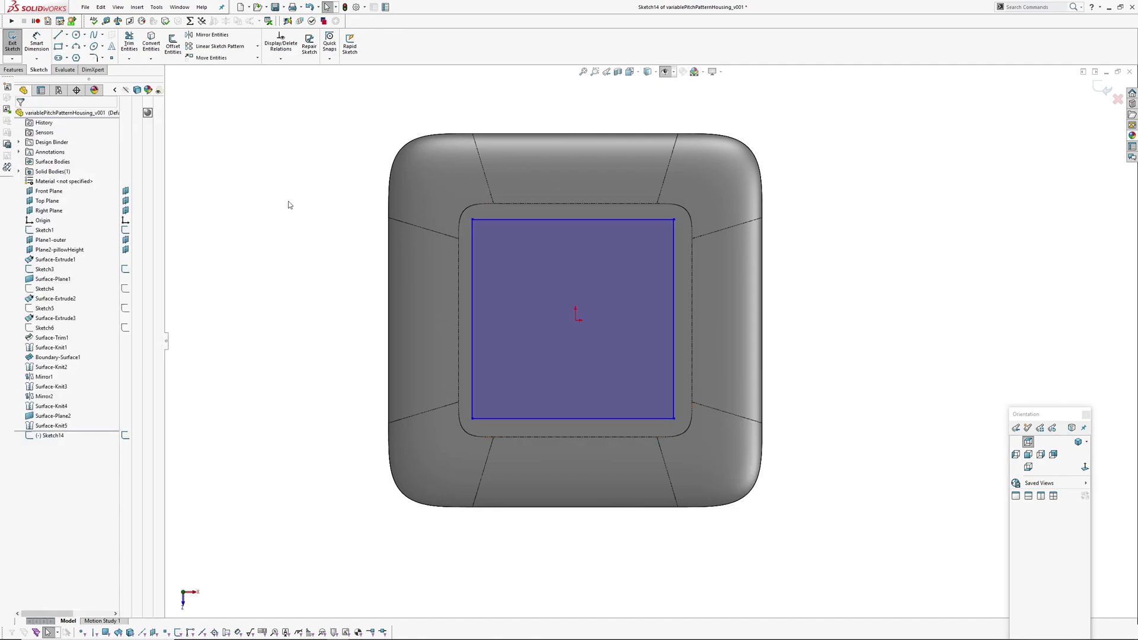
# Add an Equal relation between two adjacent sides of the rectangle to make it a square.
pyautogui.click(498, 221)
pyautogui.keyDown('ctrl'); pyautogui.click(473, 246); pyautogui.keyUp('ctrl')
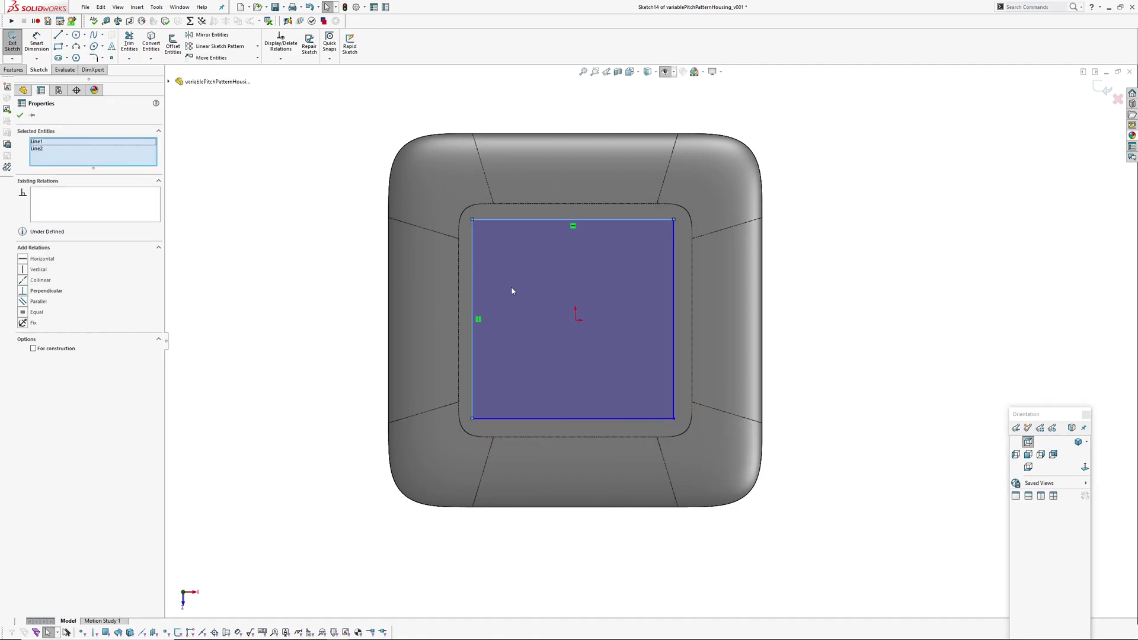
pyautogui.click(40, 310)
pyautogui.click(263, 185)
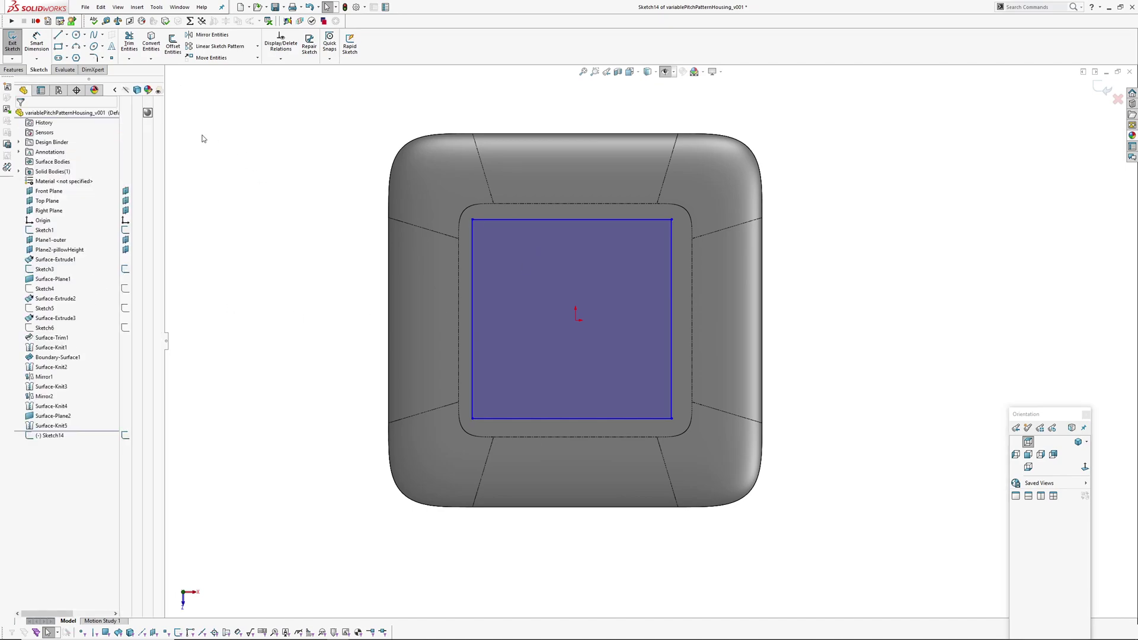
# Draw two diagonal construction centerlines connecting the square's opposite corners.
pyautogui.click(67, 35)
pyautogui.click(80, 56)
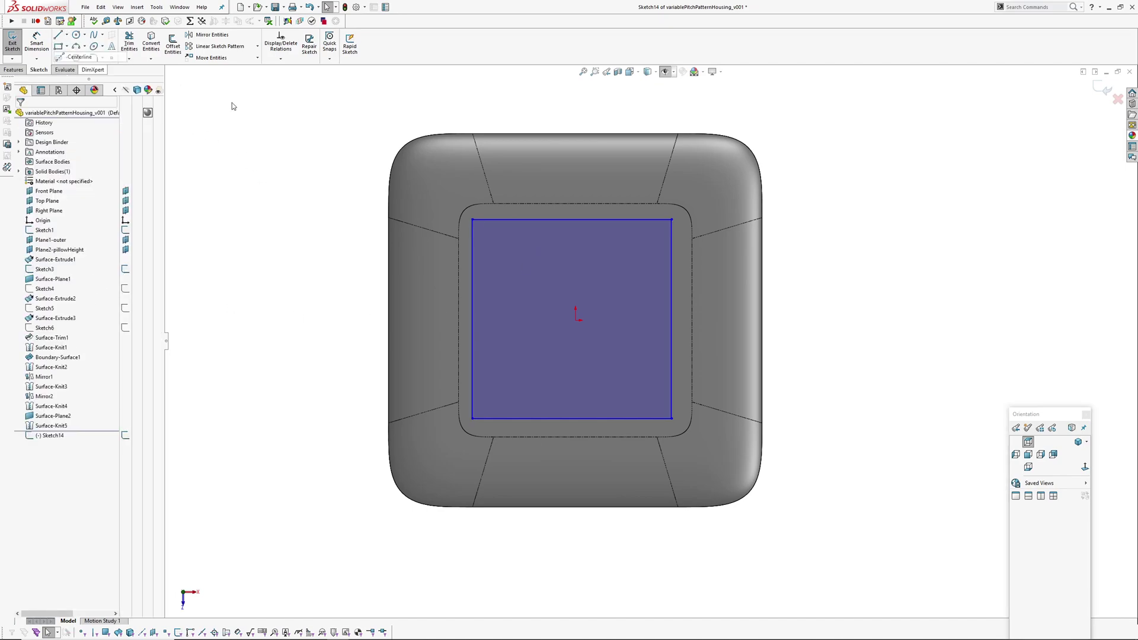
pyautogui.click(473, 220)
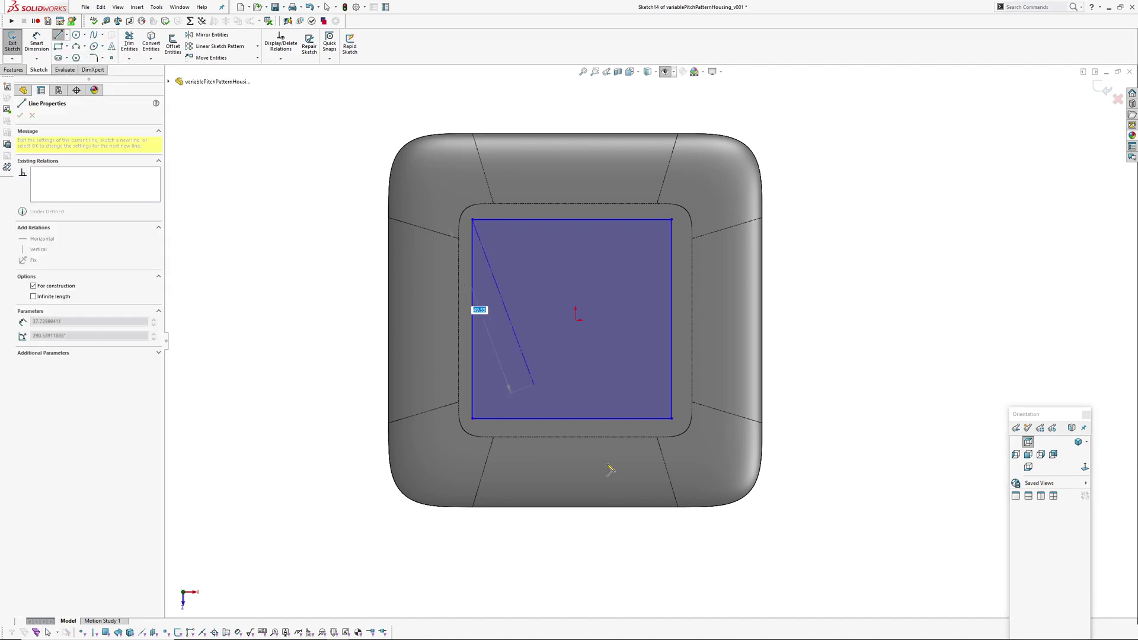
pyautogui.click(671, 419)
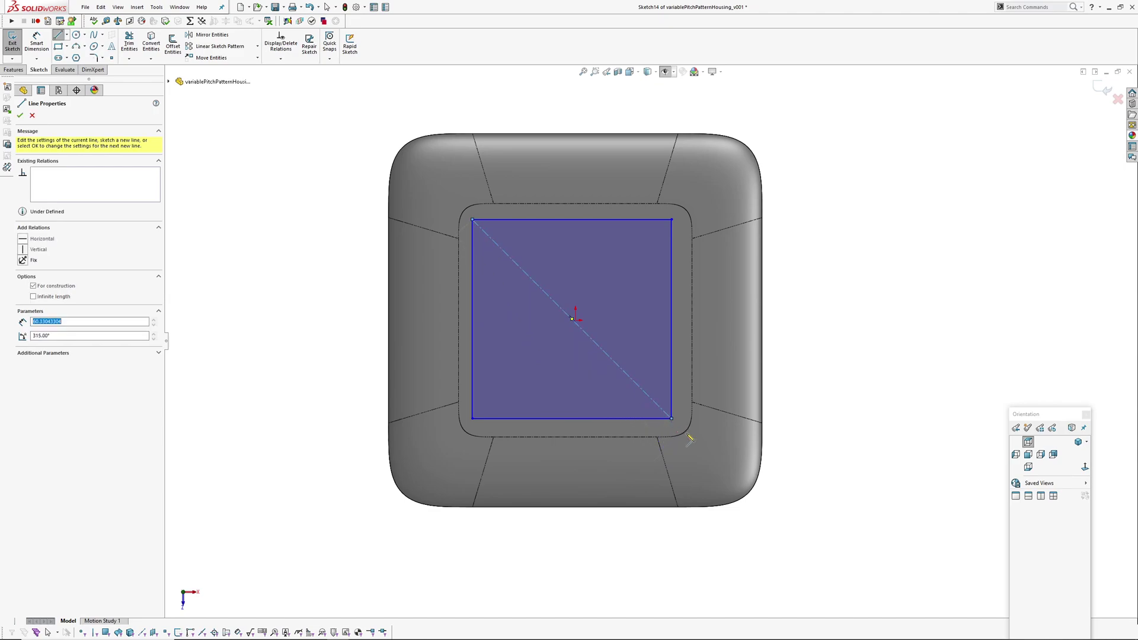
pyautogui.click(672, 219)
pyautogui.doubleClick(473, 418)
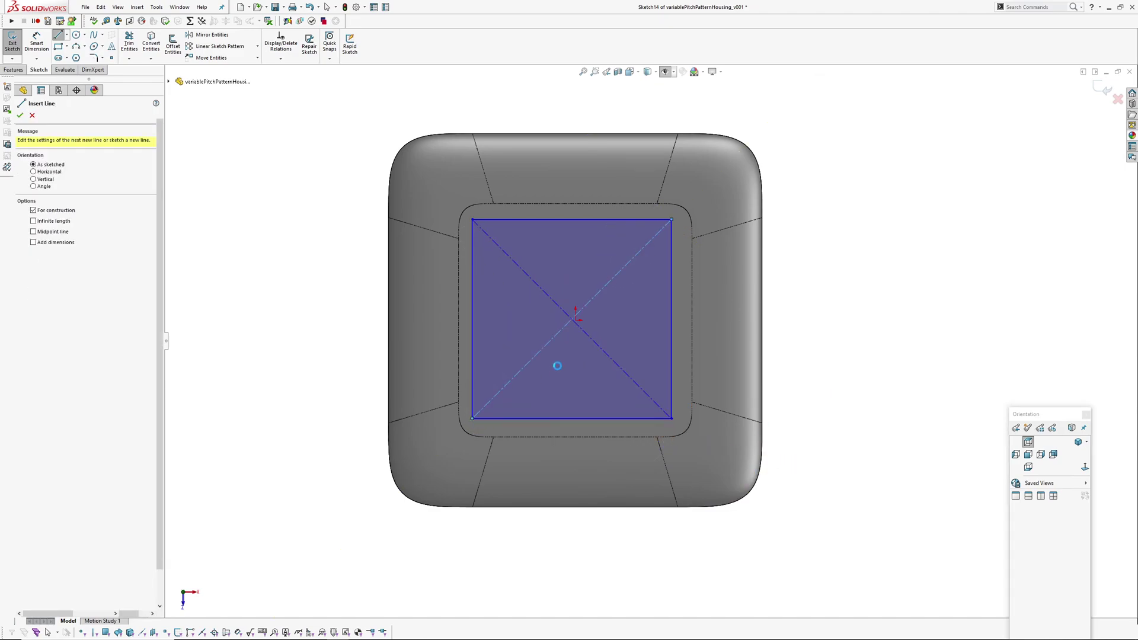
pyautogui.press('Escape')
# Center the square on the origin by making each diagonal centerline coincident with the origin point.
pyautogui.scroll(-3, 553, 347)
pyautogui.click(592, 301)
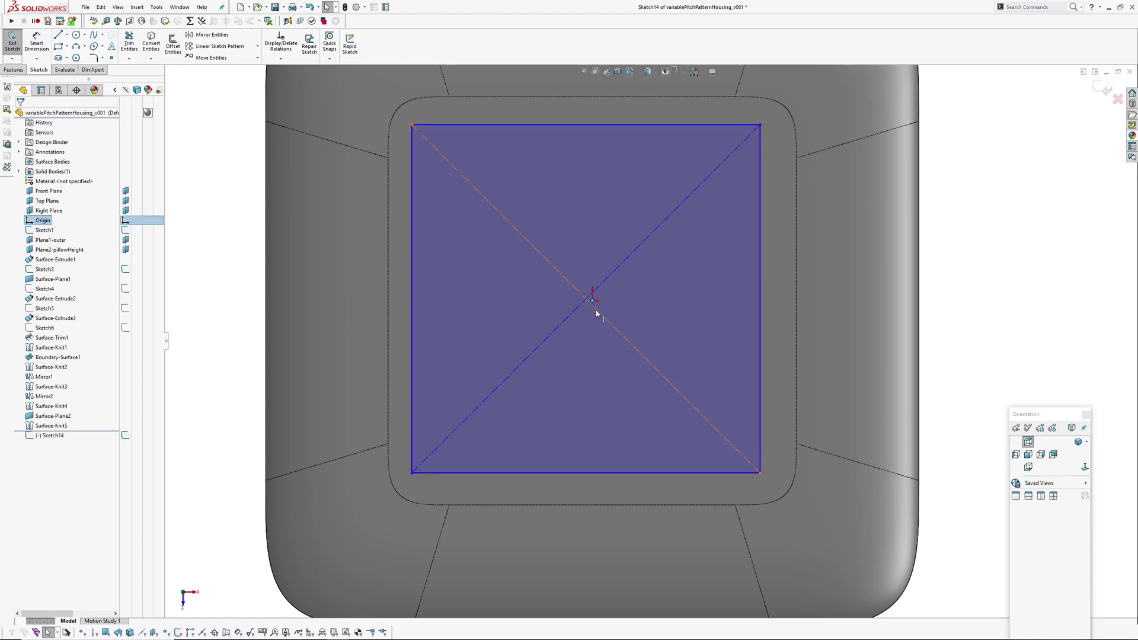
pyautogui.keyDown('ctrl'); pyautogui.click(597, 310); pyautogui.keyUp('ctrl')
pyautogui.click(23, 270)
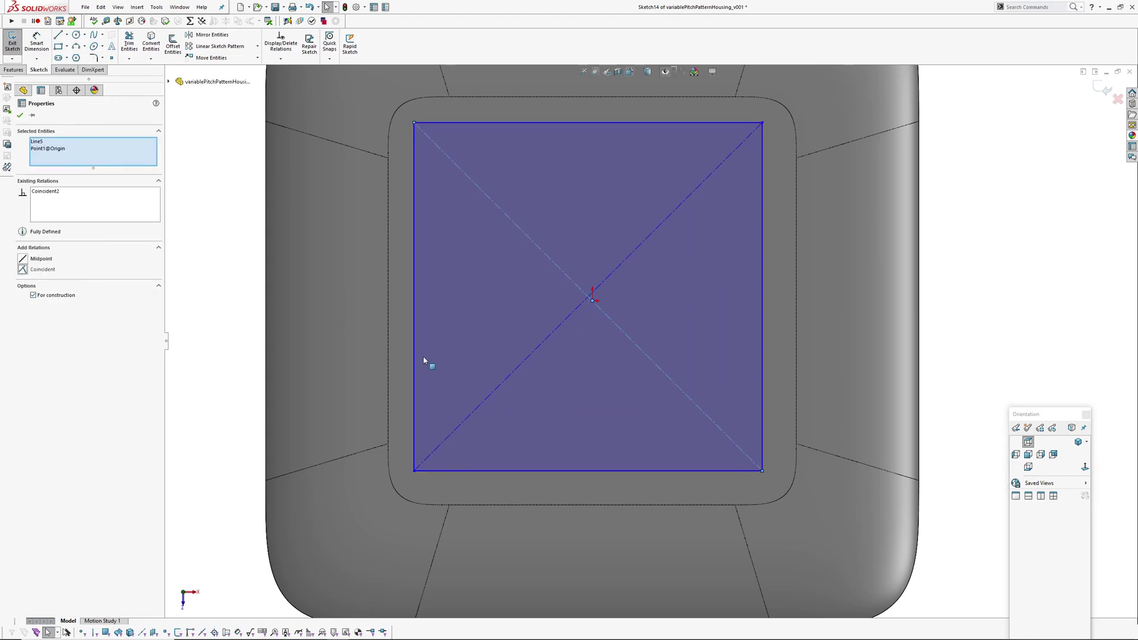
pyautogui.click(585, 303)
pyautogui.keyDown('ctrl'); pyautogui.click(592, 301); pyautogui.keyUp('ctrl')
pyautogui.click(22, 270)
pyautogui.press('f')
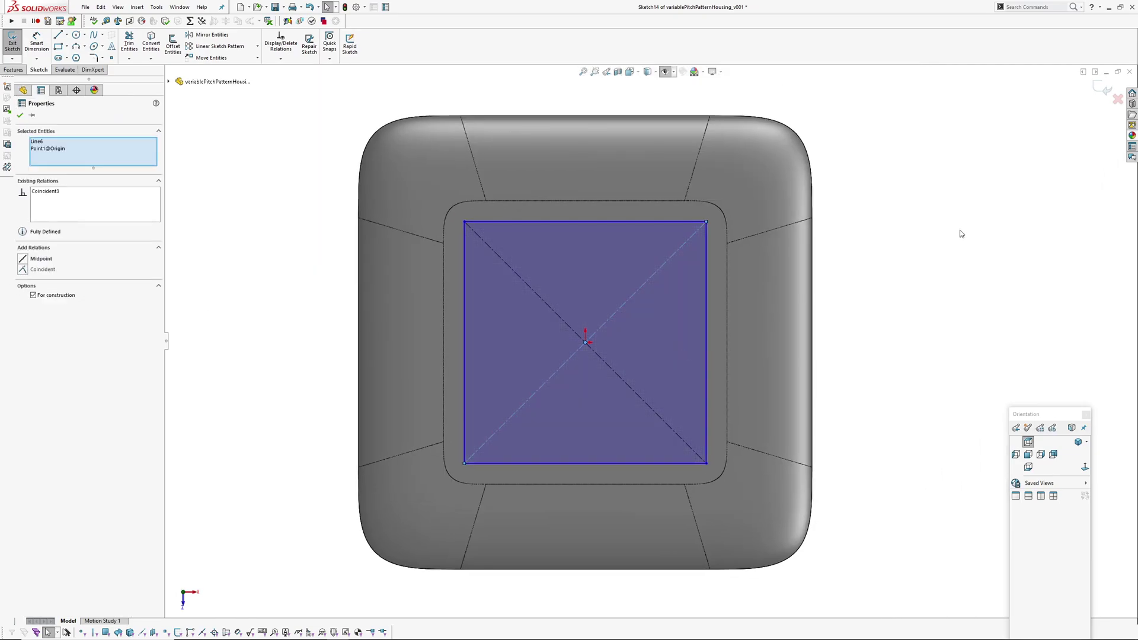
pyautogui.click(960, 234)
# Dimension the lower horizontal side of the square at 45 mm.
pyautogui.click(36, 42)
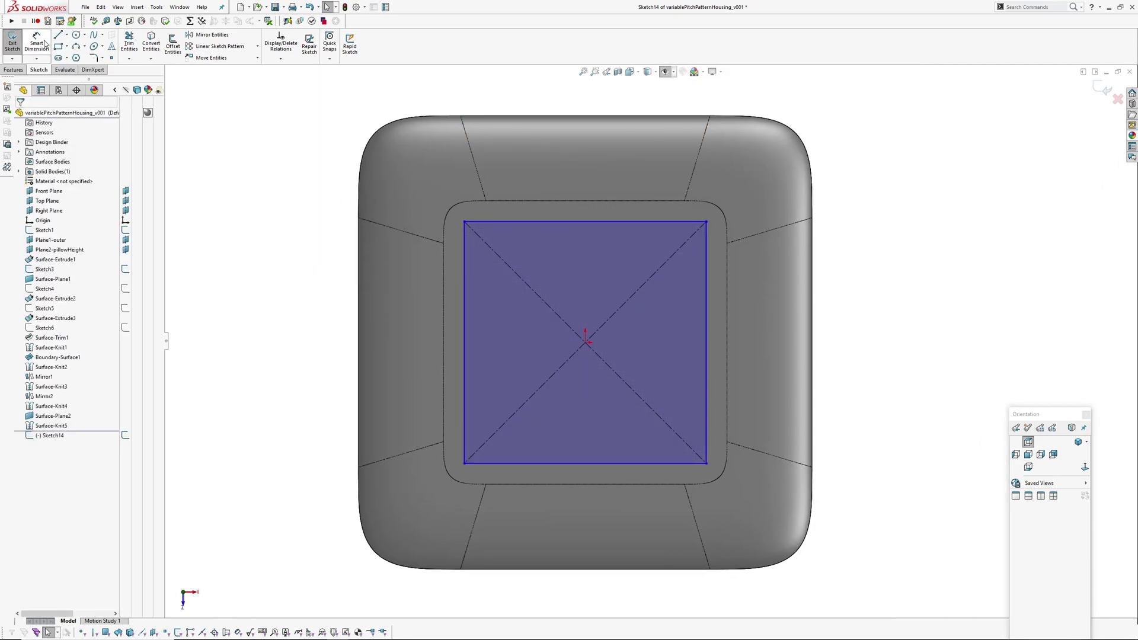
pyautogui.click(557, 463)
pyautogui.click(571, 457)
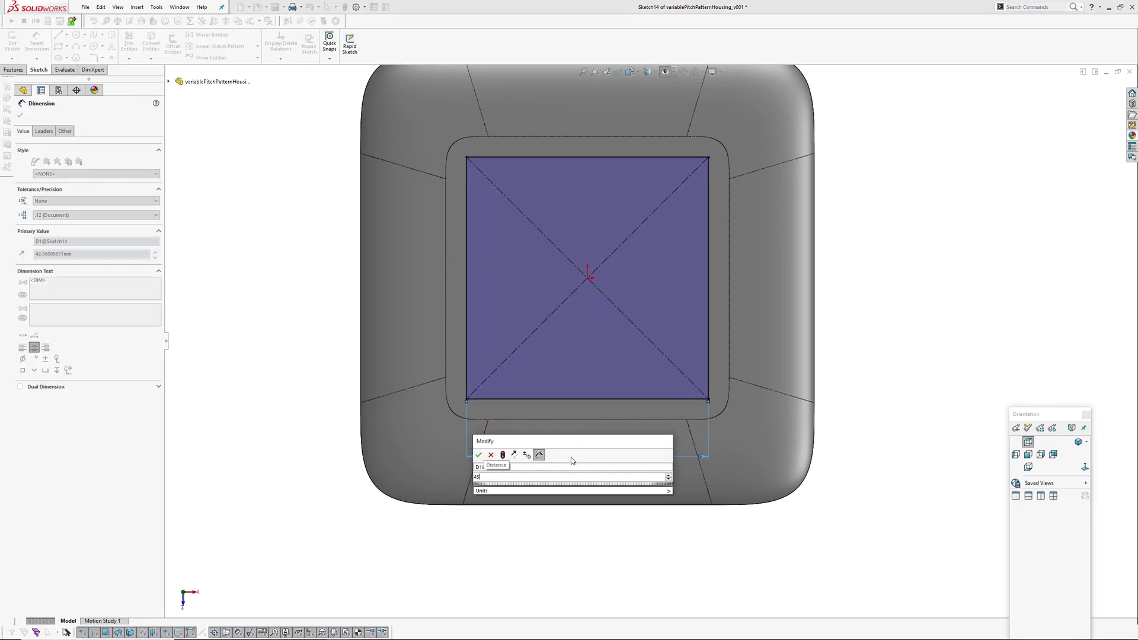
pyautogui.write('45')
pyautogui.press('Return')
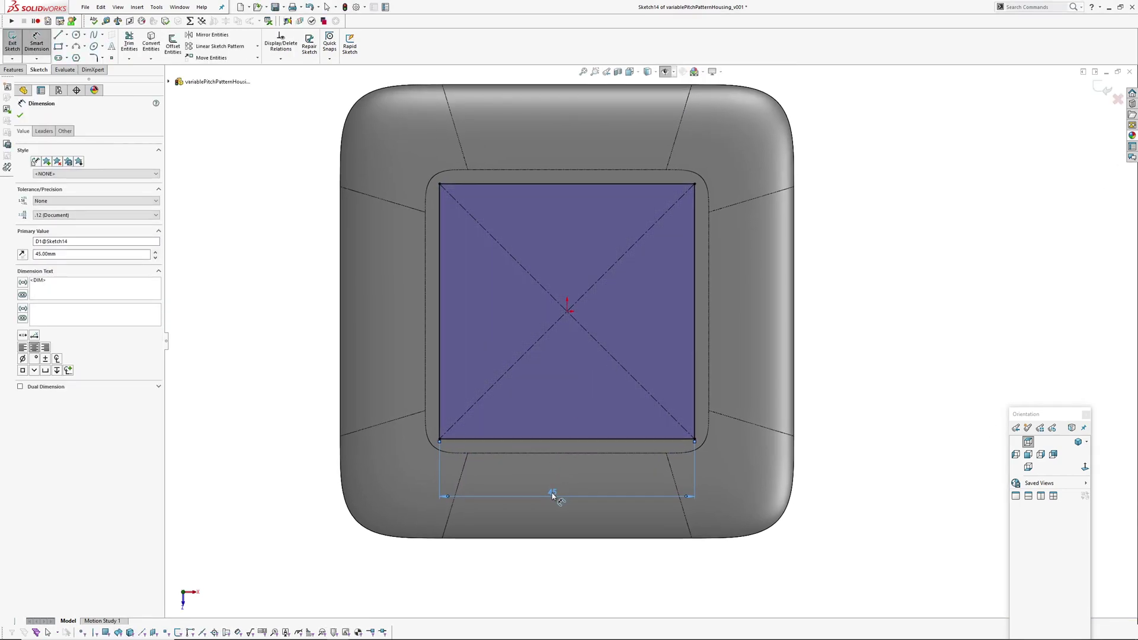
# Change the square's side dimension to 46 mm and exit the sketch.
pyautogui.doubleClick(554, 494)
pyautogui.write('46')
pyautogui.press('Return')
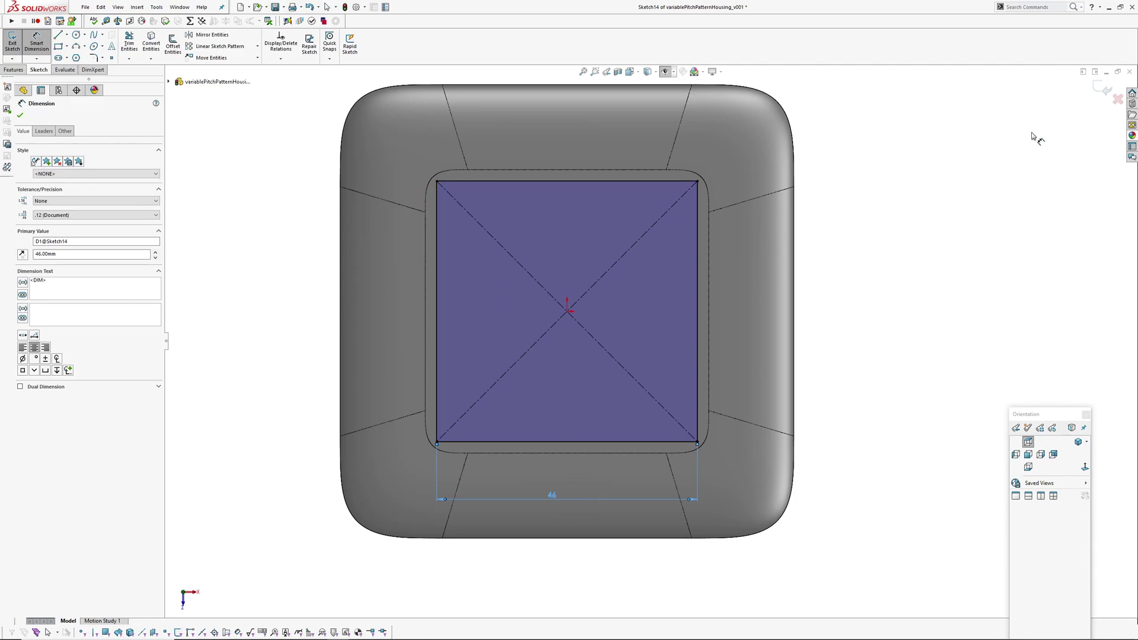
pyautogui.rightClick(942, 225)
pyautogui.click(959, 251)
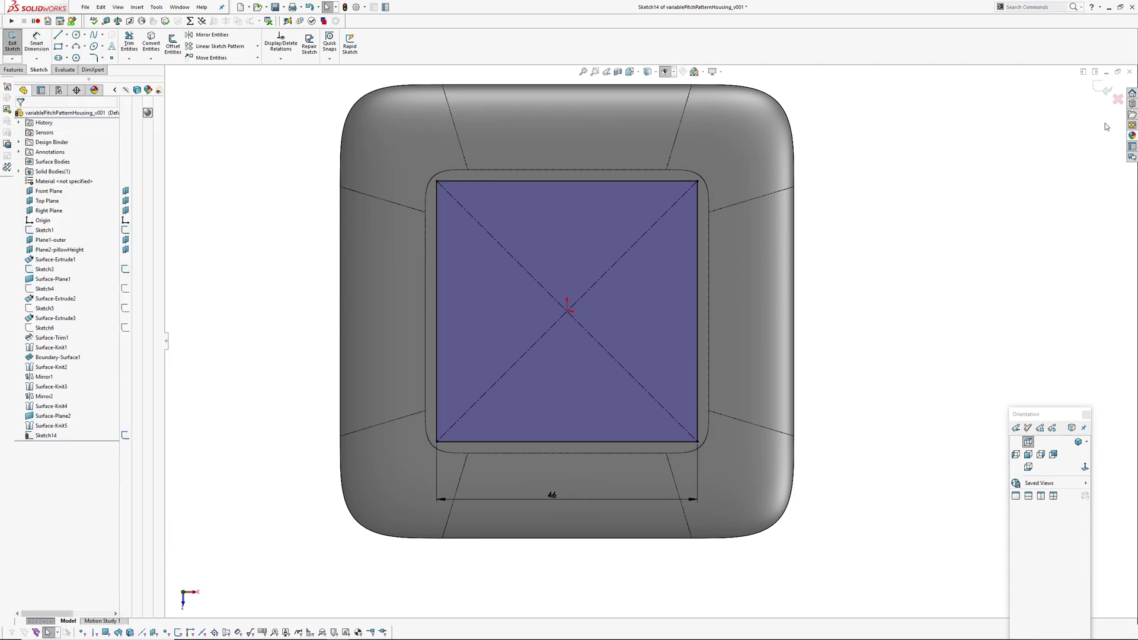
pyautogui.click(1103, 90)
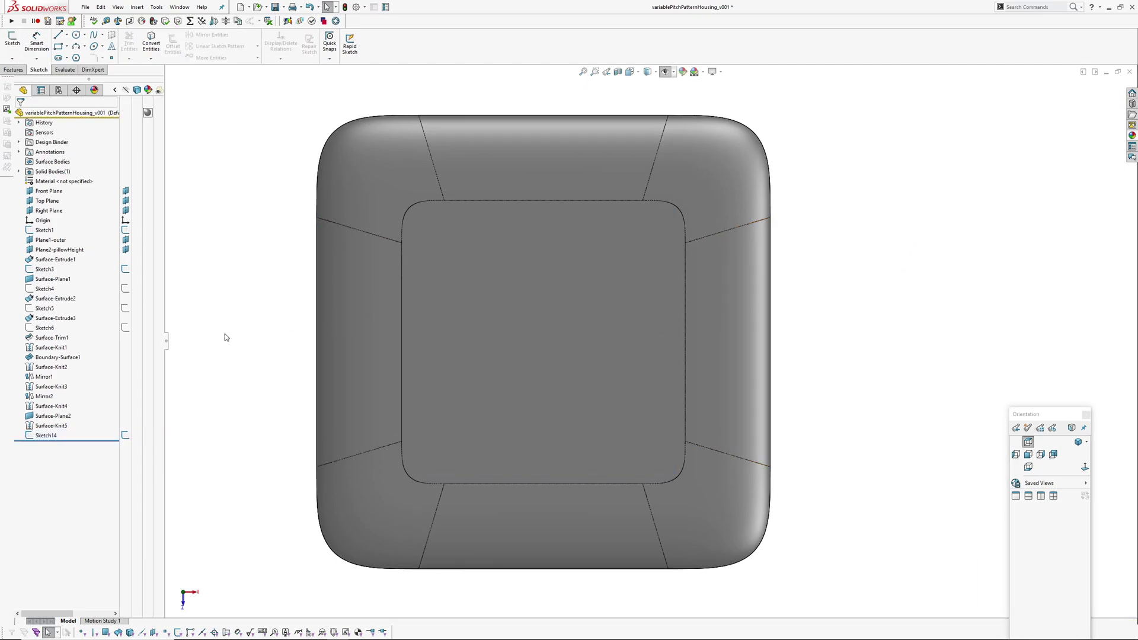
# Show the hidden sketches and display the housing in wireframe.
pyautogui.press('h')
pyautogui.press('w')
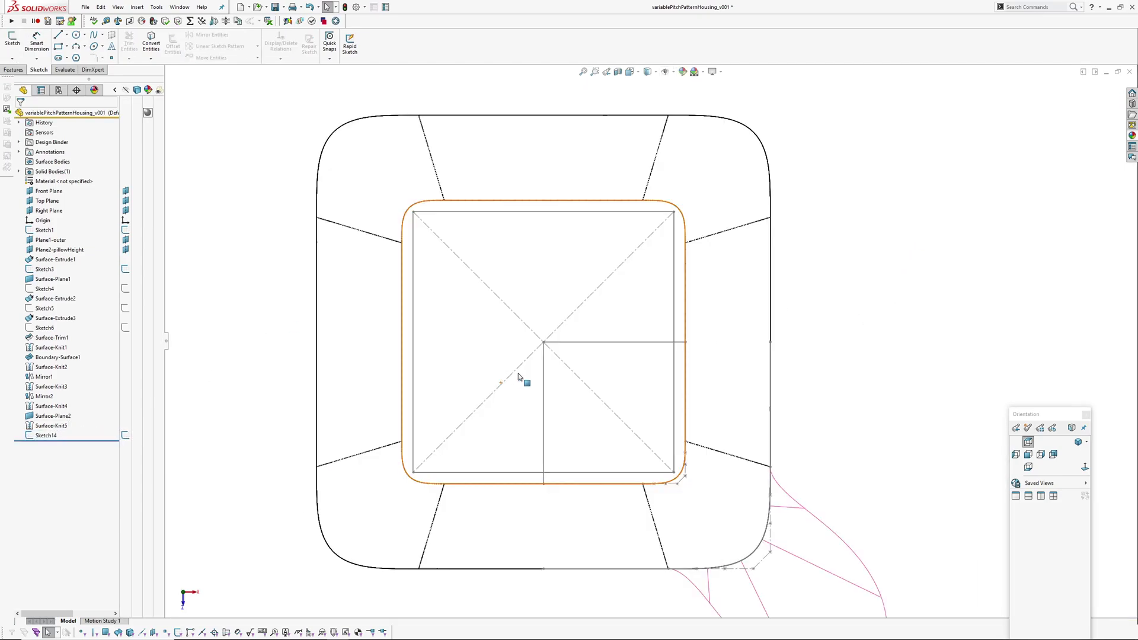
pyautogui.keyDown('ctrl'); pyautogui.moveTo(618, 322); pyautogui.dragTo(633, 291, button='middle'); pyautogui.keyUp('ctrl')
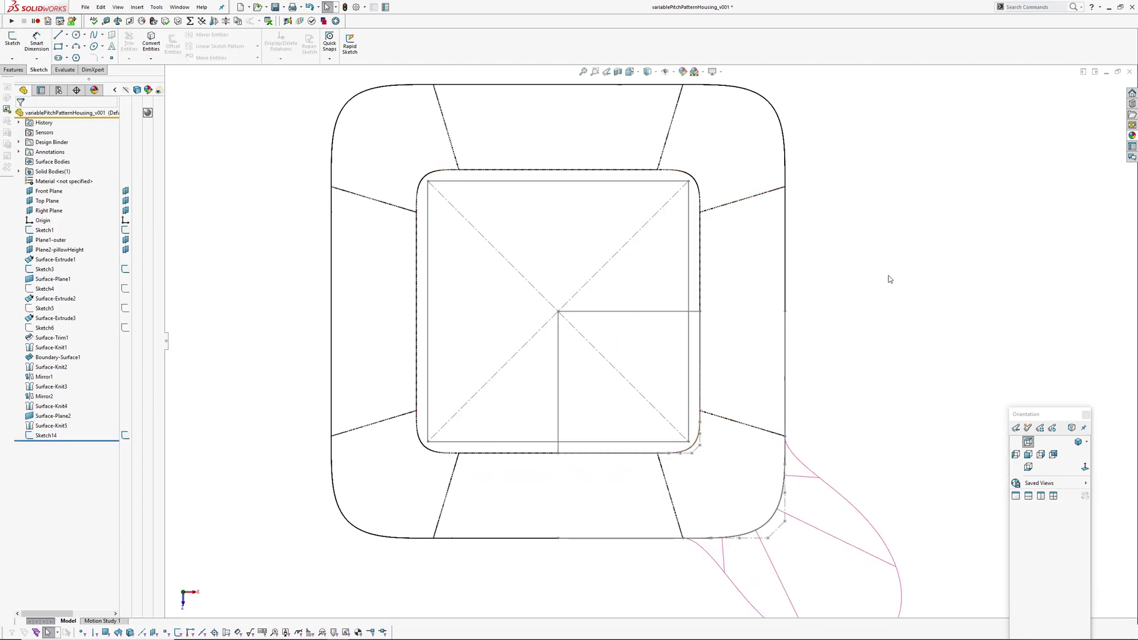
# Start a new sketch on the Plane2-pillowHeight plane.
pyautogui.click(52, 250)
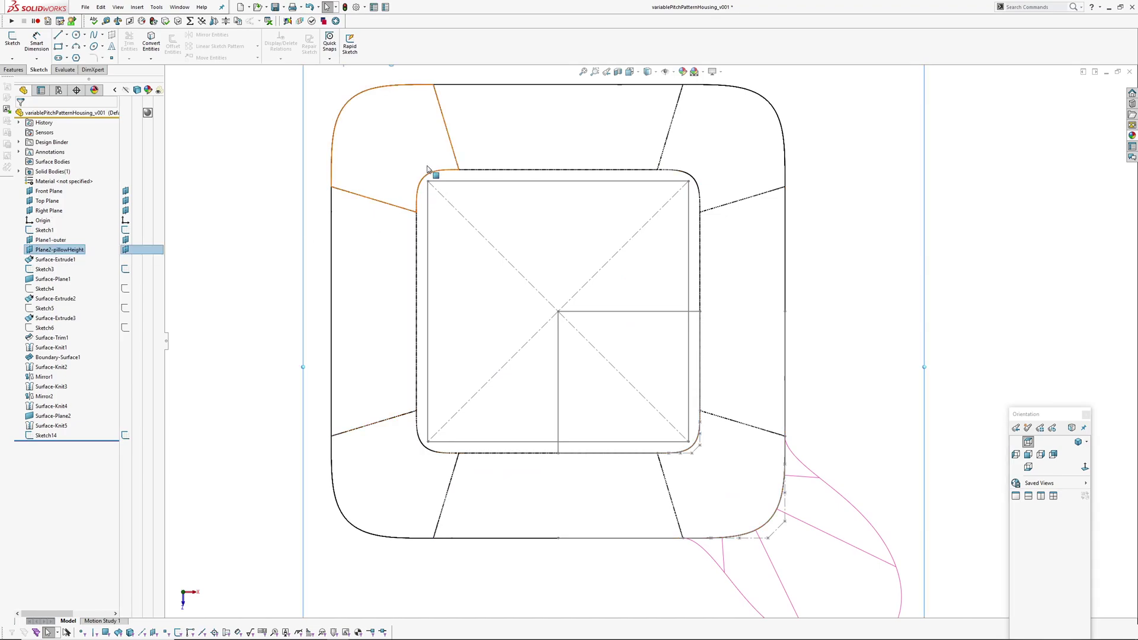
pyautogui.click(47, 240)
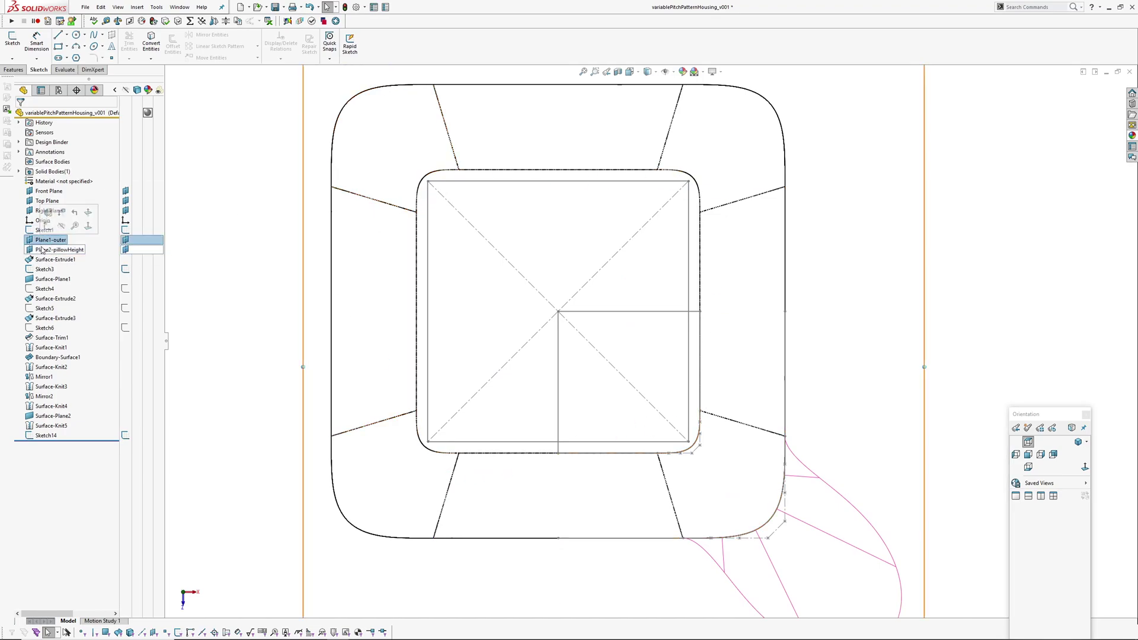
pyautogui.click(42, 251)
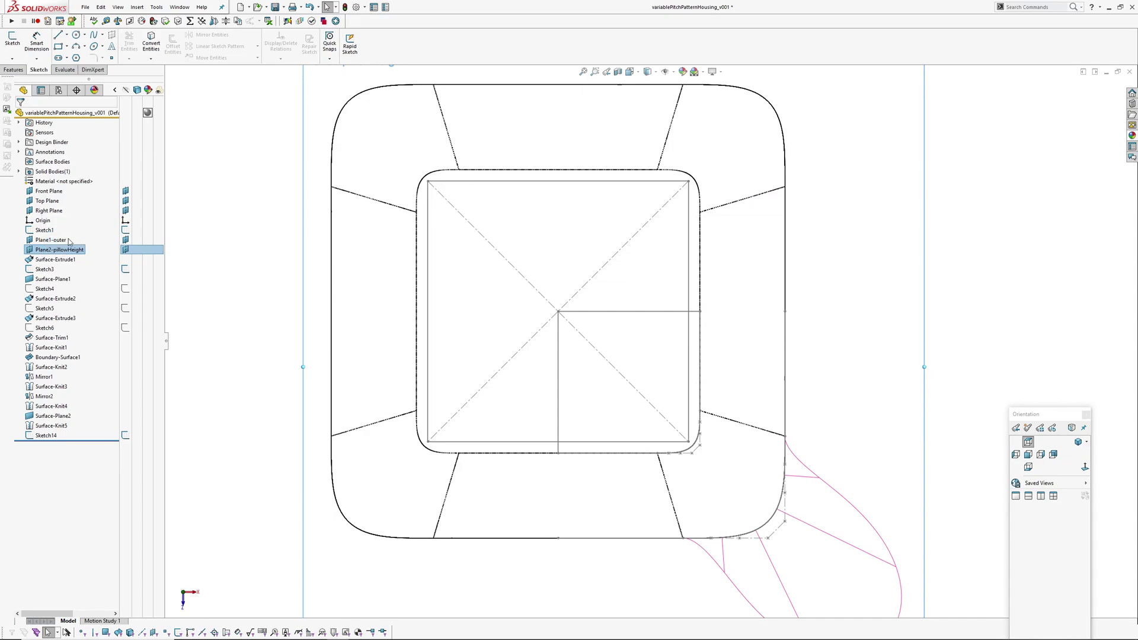
pyautogui.moveTo(536, 215)
pyautogui.keyDown('ctrl'); pyautogui.mouseDown(button='middle')
pyautogui.moveTo(520, 293)
pyautogui.moveTo(531, 347)
pyautogui.mouseUp(button='middle'); pyautogui.keyUp('ctrl')
pyautogui.scroll(1, 531, 347)
pyautogui.press('Escape')
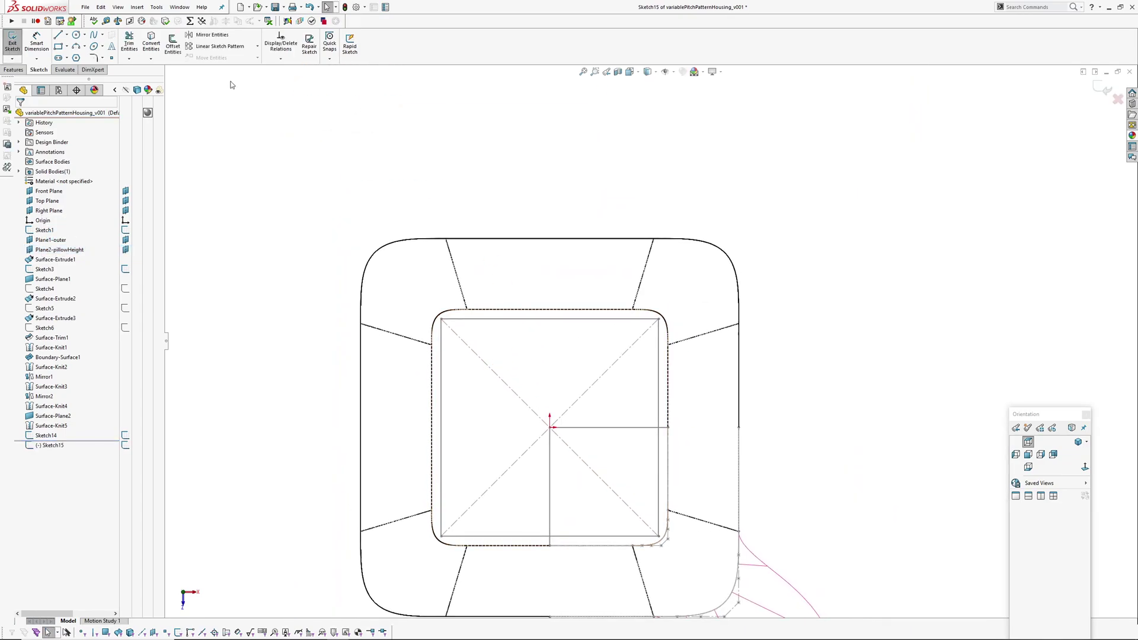
# Draw a vertical construction centerline about 12 mm long upward from the square's upper-left corner.
pyautogui.click(67, 35)
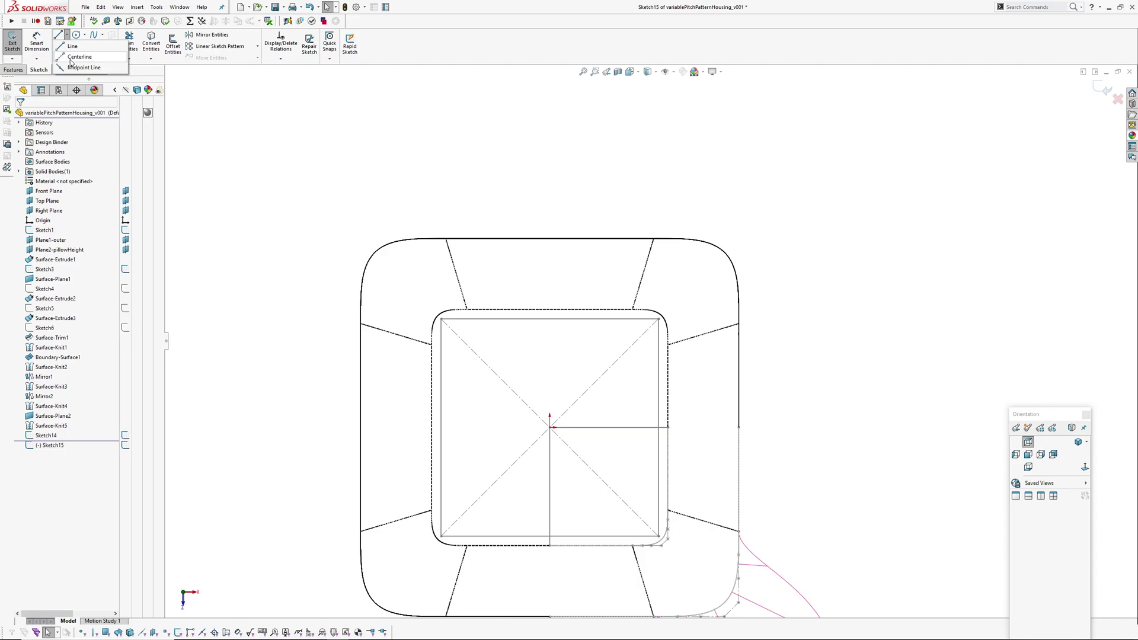
pyautogui.click(72, 58)
pyautogui.scroll(-5, 468, 338)
pyautogui.click(414, 298)
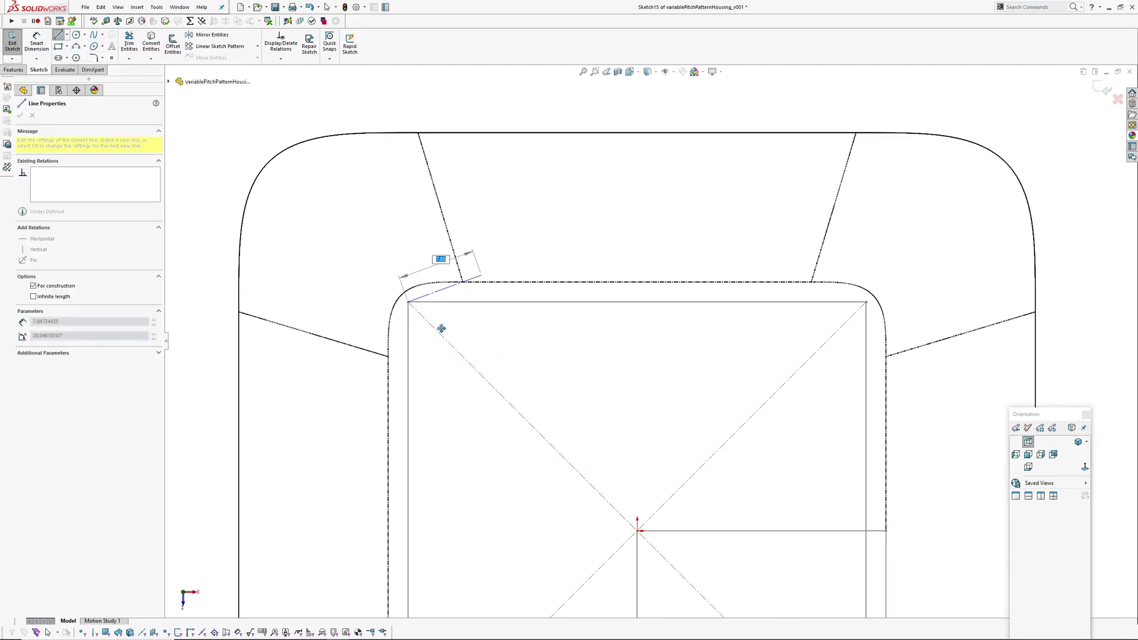
pyautogui.click(364, 249)
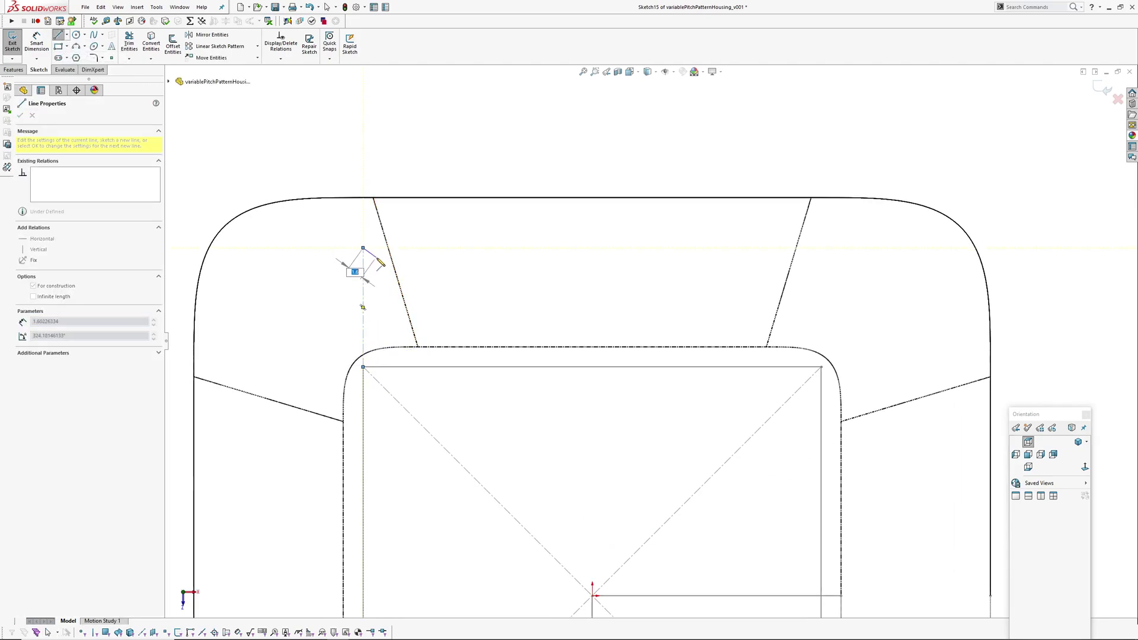
pyautogui.rightClick(376, 257)
pyautogui.click(388, 263)
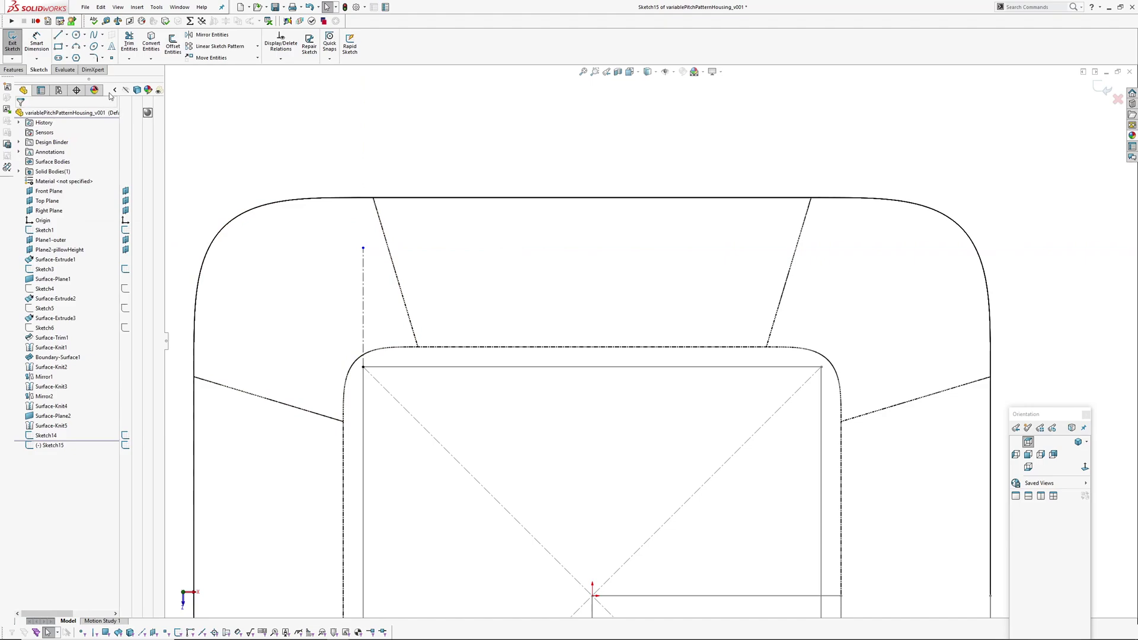
# Draw a vertical construction centerline upward from the square's upper-right corner and stretch its free end to about 11 mm long.
pyautogui.click(66, 35)
pyautogui.click(72, 57)
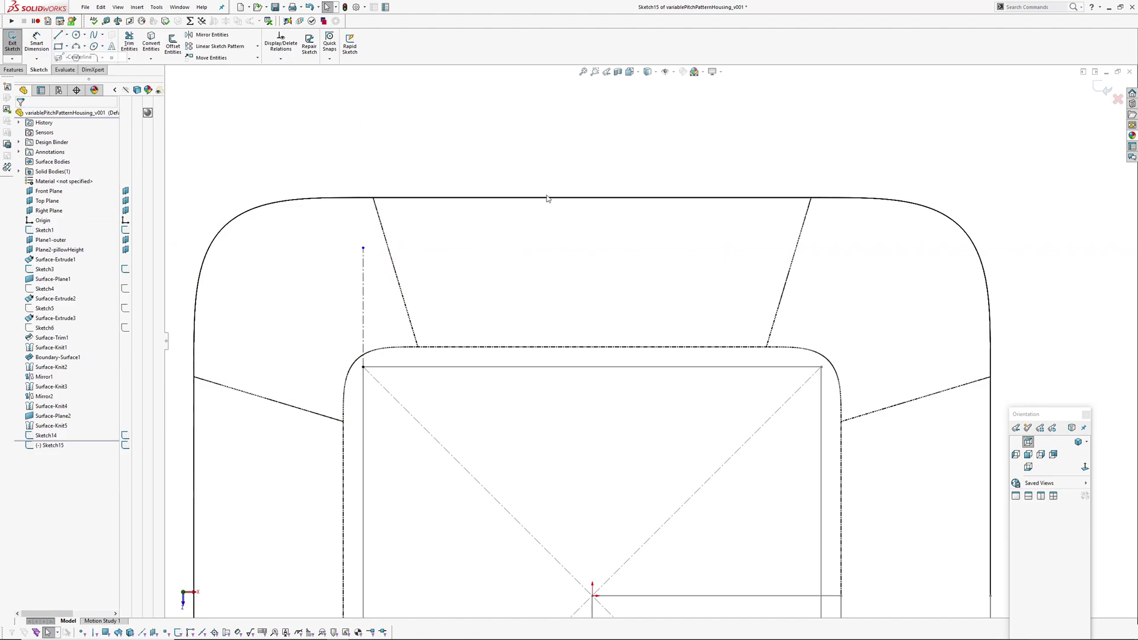
pyautogui.click(821, 367)
pyautogui.press('Escape')
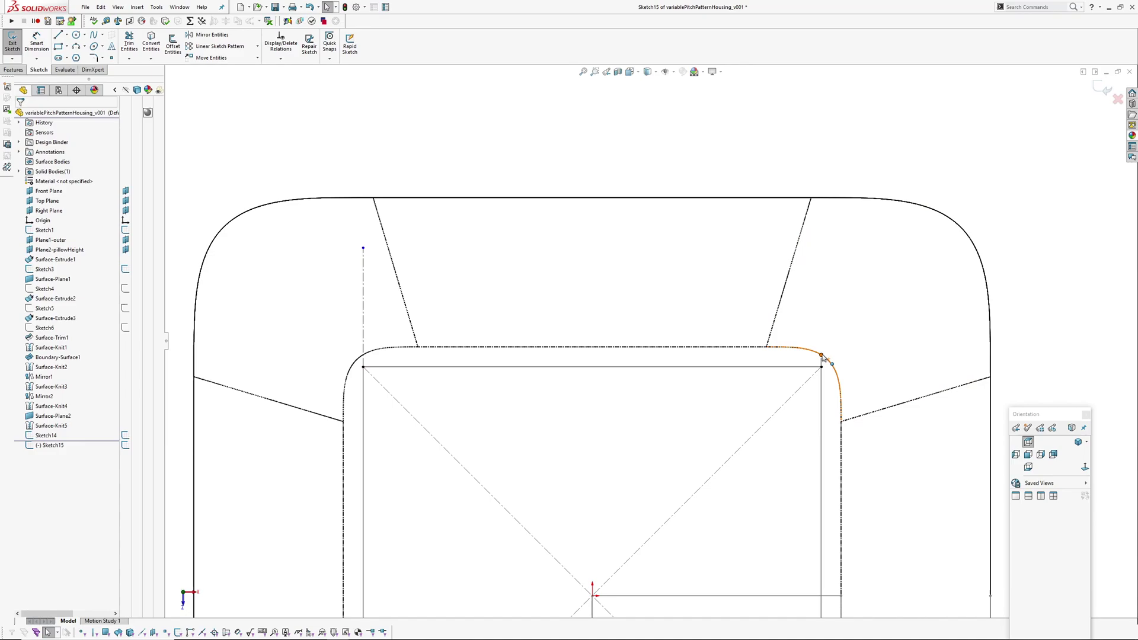
pyautogui.click(822, 356)
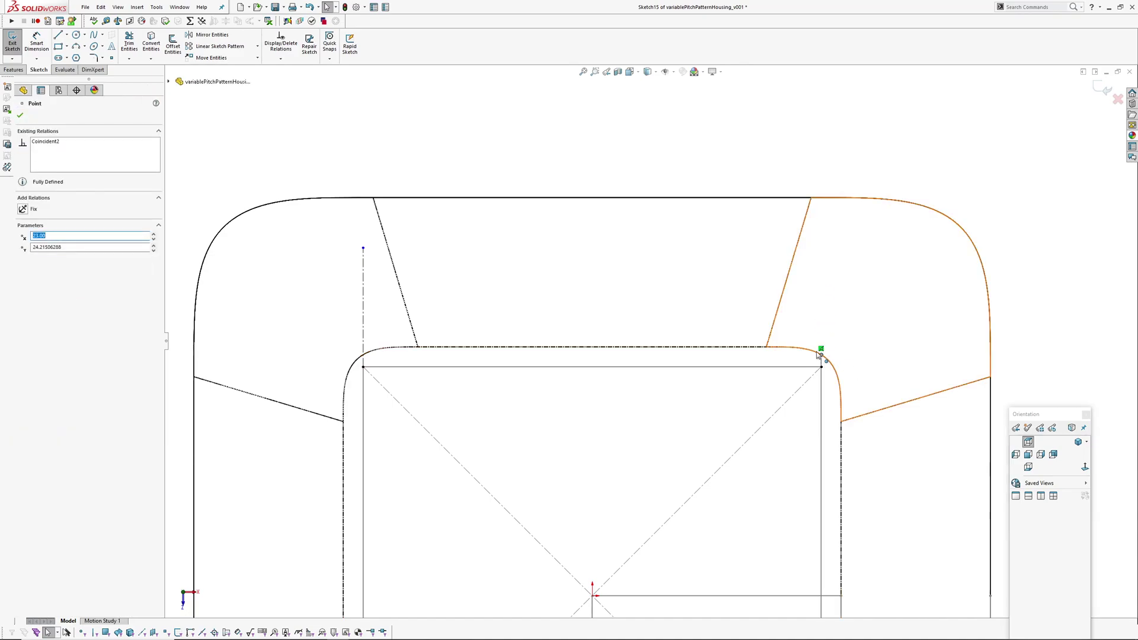
pyautogui.click(866, 343)
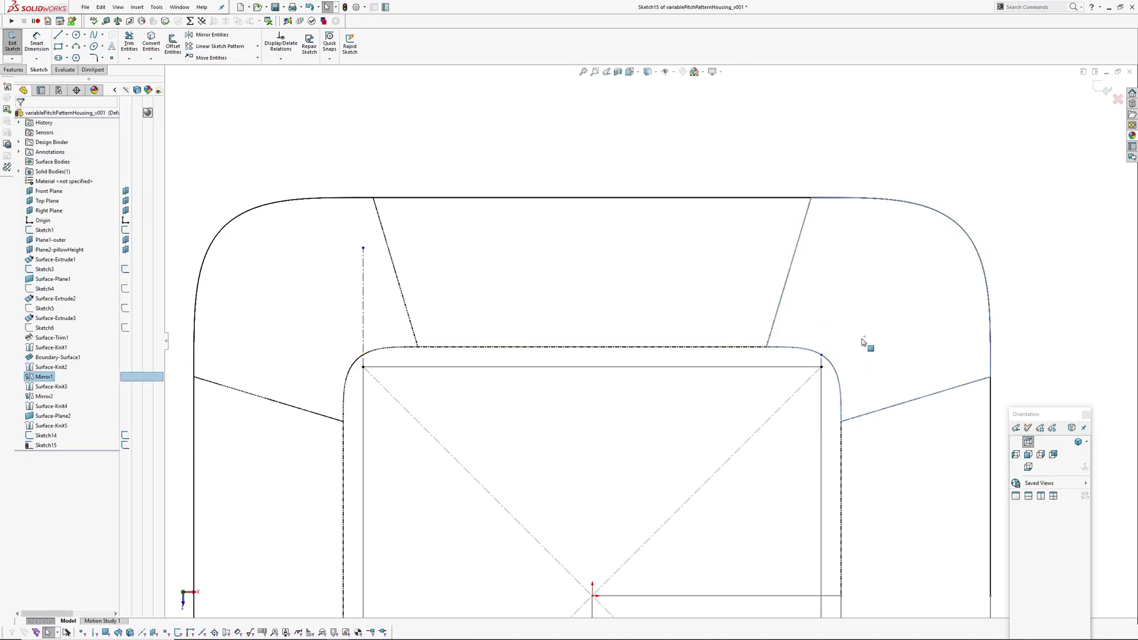
pyautogui.press('Escape')
pyautogui.moveTo(821, 355); pyautogui.dragTo(821, 255)
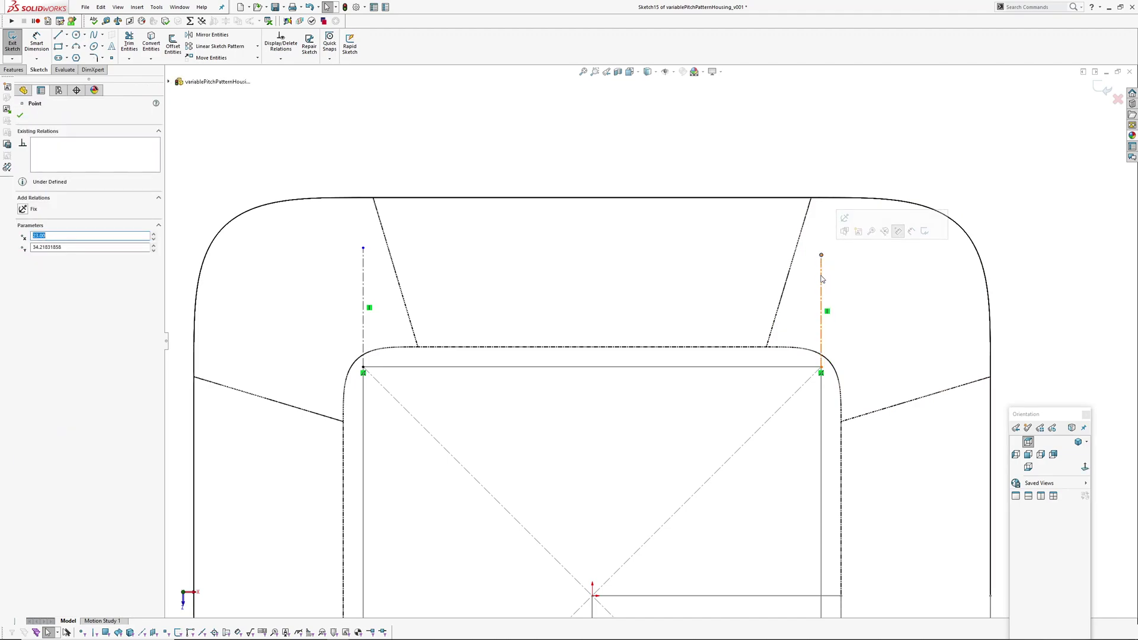
# Add an Equal relation between the two vertical centerlines.
pyautogui.click(822, 279)
pyautogui.keyDown('ctrl'); pyautogui.click(364, 274); pyautogui.keyUp('ctrl')
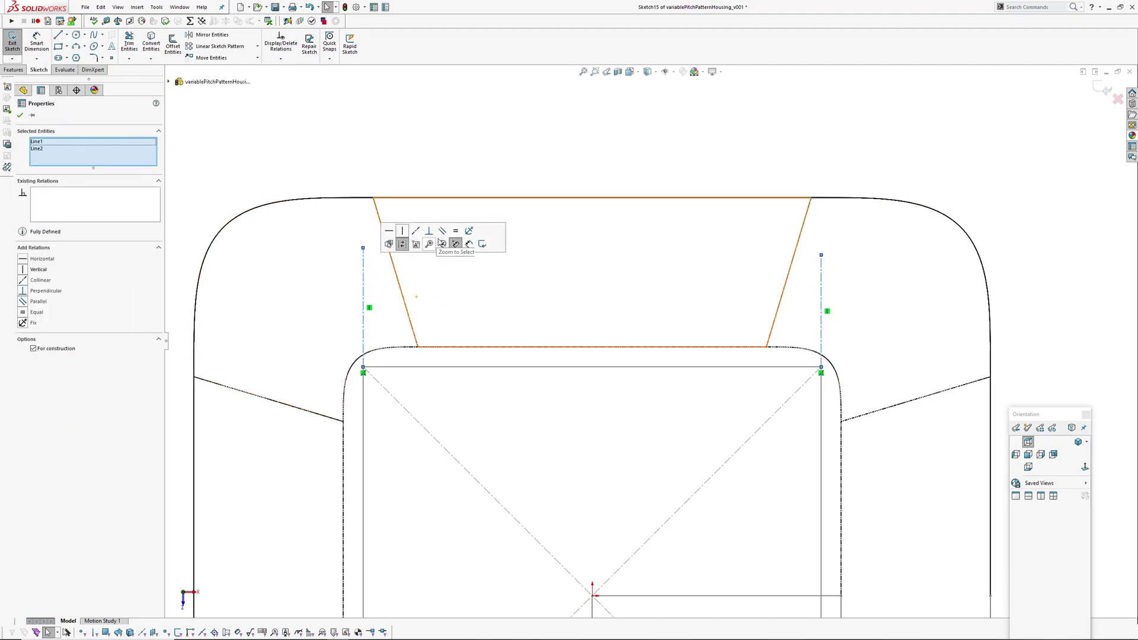
pyautogui.click(455, 232)
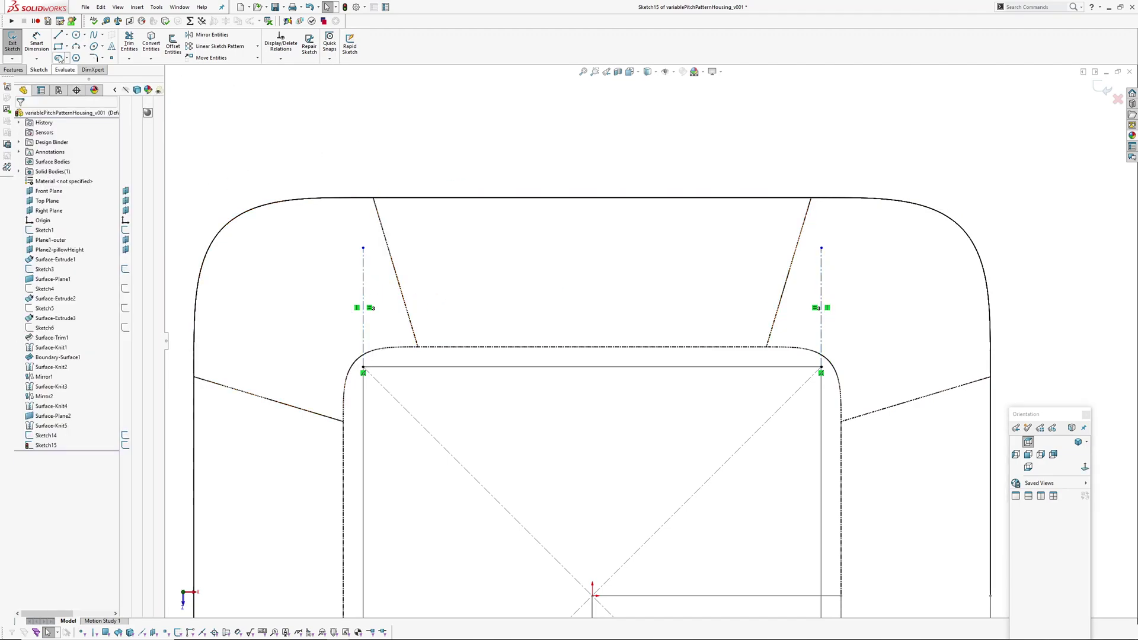
# Dimension the left vertical centerline at 10 mm.
pyautogui.click(363, 270)
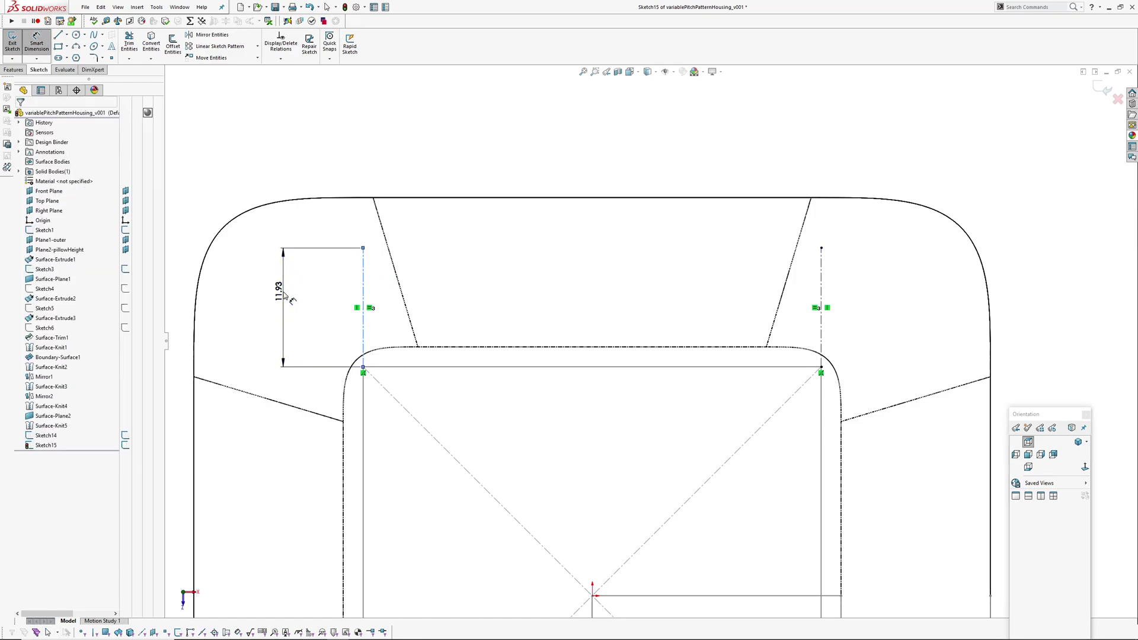
pyautogui.click(283, 296)
pyautogui.write('10')
pyautogui.press('Return')
pyautogui.rightClick(479, 133)
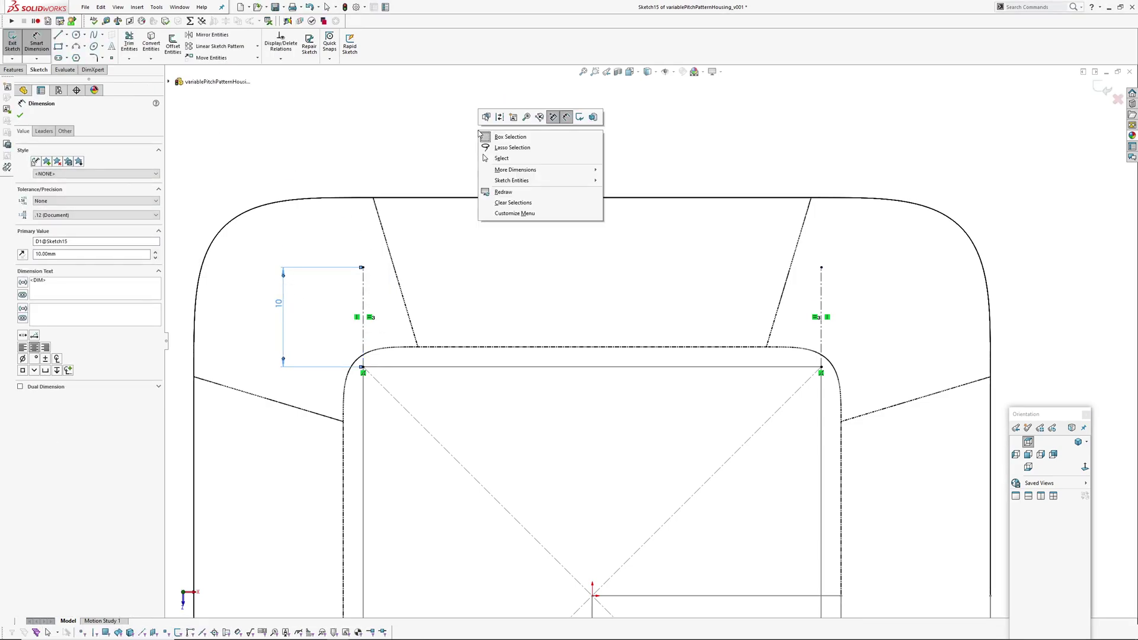
pyautogui.click(502, 159)
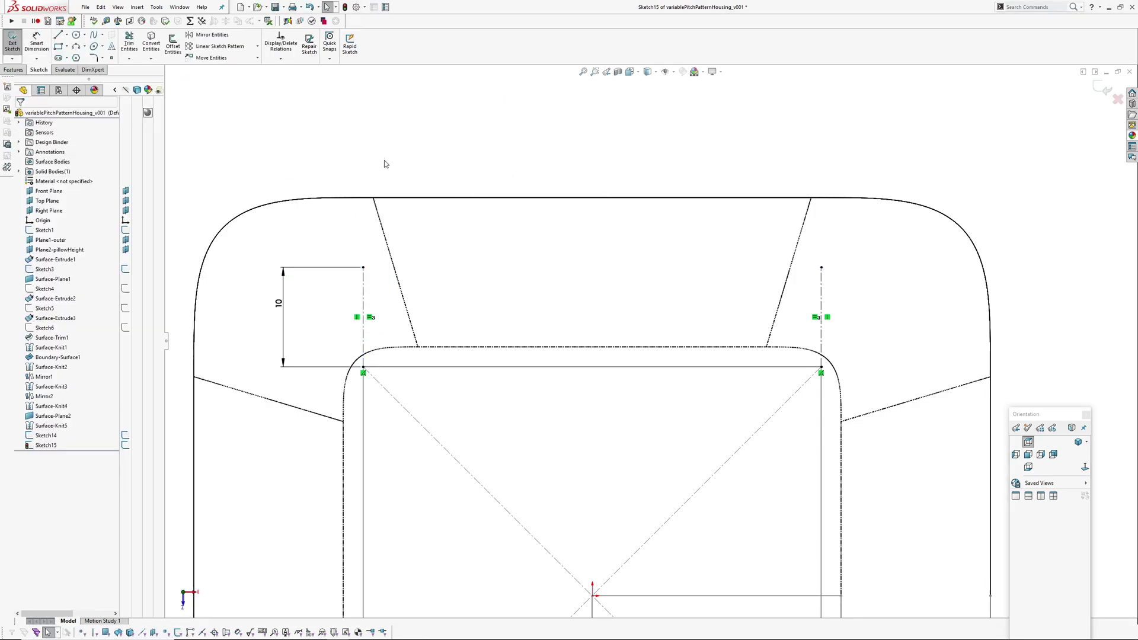
# Draw an arched Bezier style spline joining the upper ends of both centerlines, and pull its left control vertex up and outward.
pyautogui.click(103, 37)
pyautogui.click(114, 58)
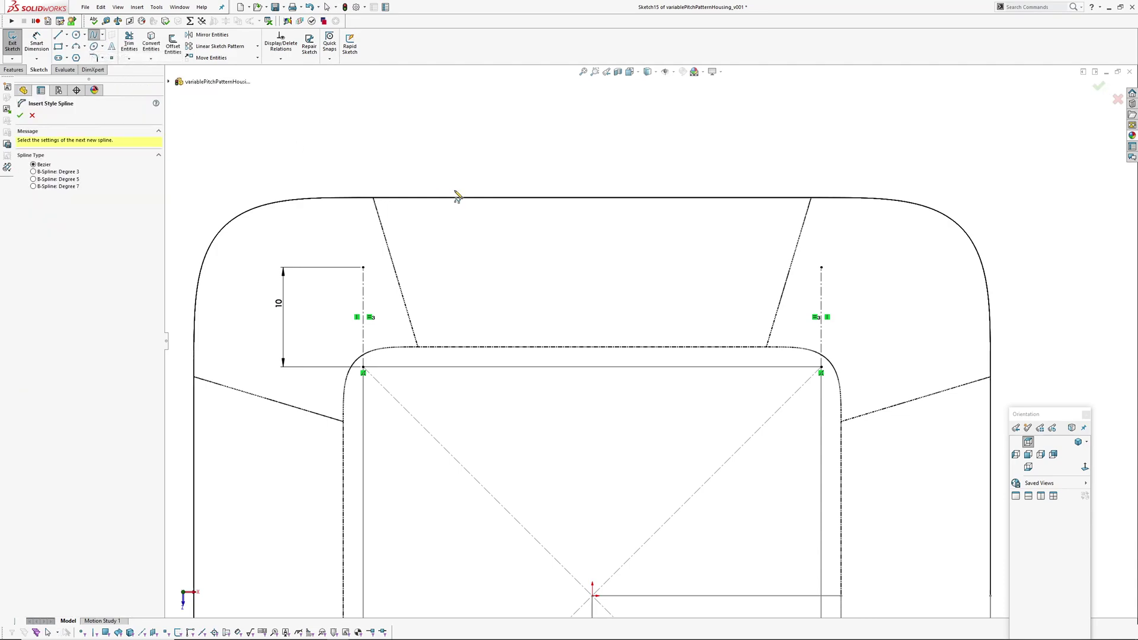
pyautogui.click(364, 268)
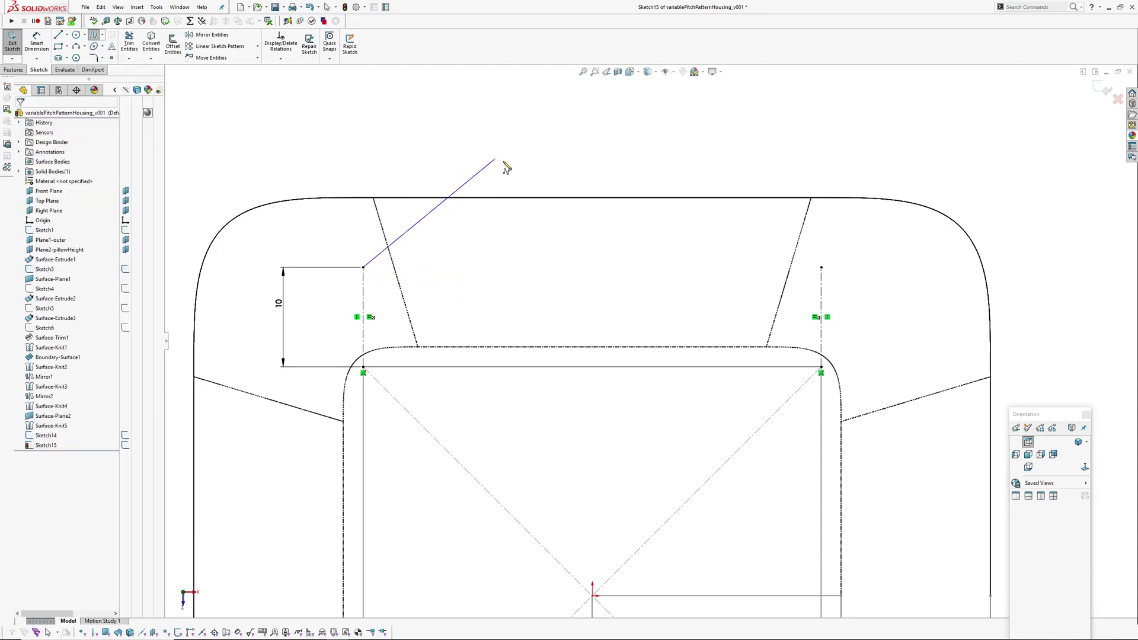
pyautogui.click(656, 144)
pyautogui.click(742, 227)
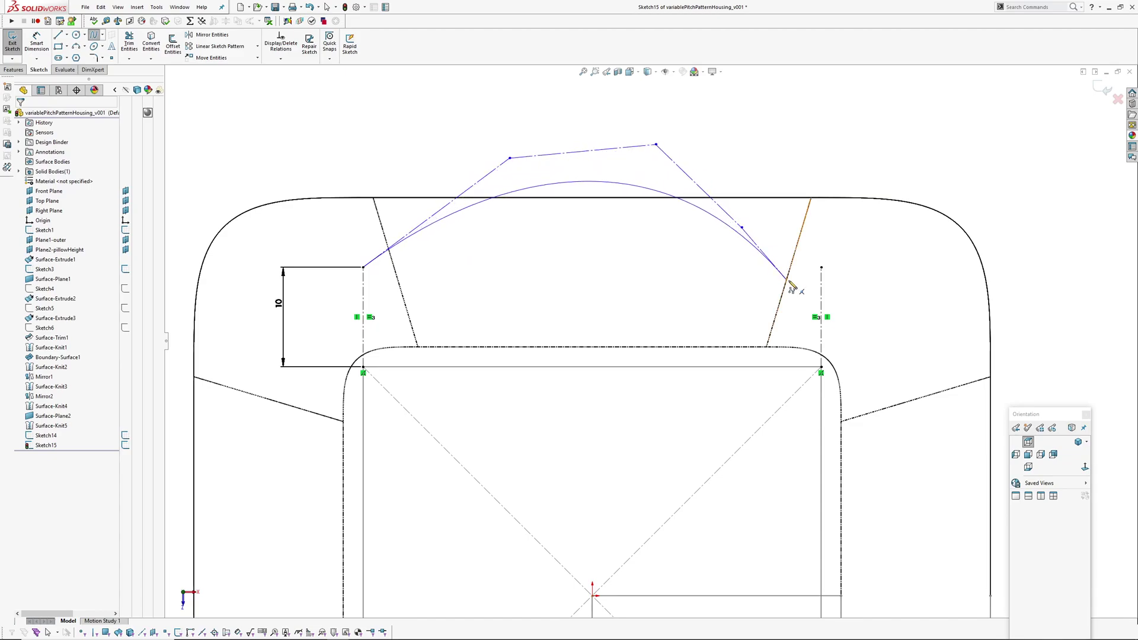
pyautogui.press('Escape')
pyautogui.moveTo(741, 228); pyautogui.dragTo(814, 268)
pyautogui.click(490, 119)
pyautogui.scroll(5, 541, 208)
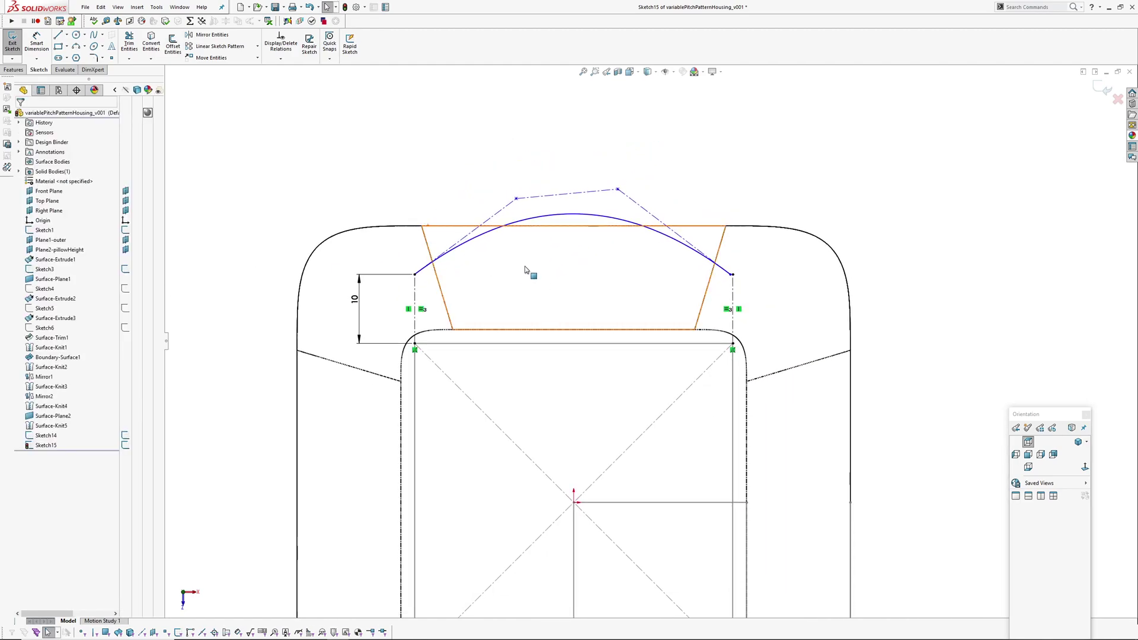
pyautogui.moveTo(516, 200); pyautogui.dragTo(480, 166)
pyautogui.click(414, 161)
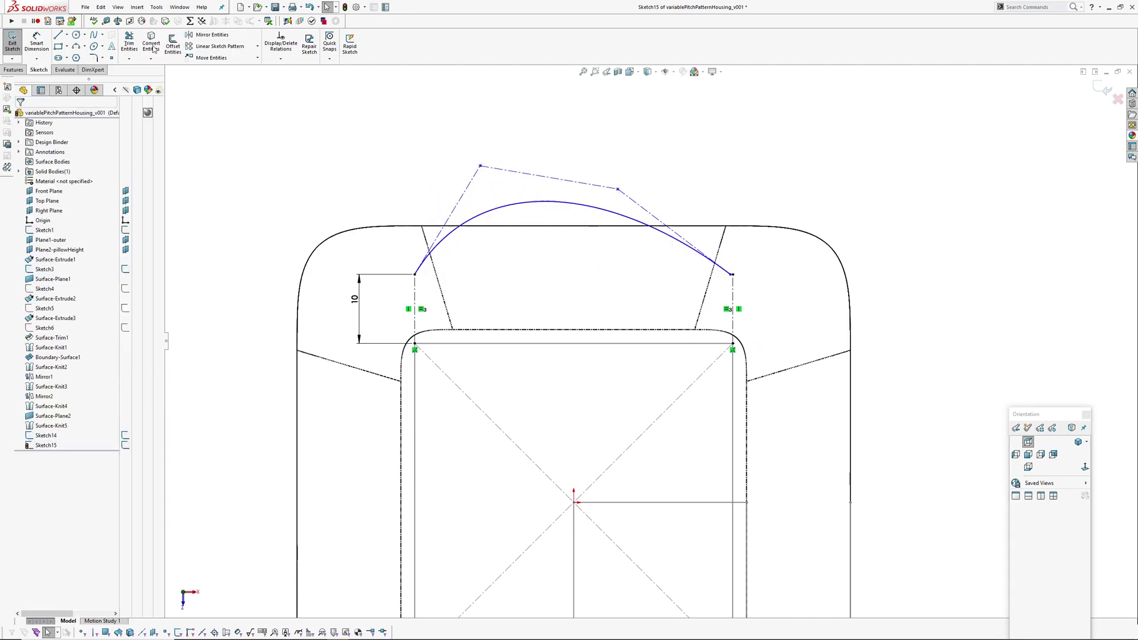
# Segment the arched style spline with 10 equally spaced sketch points.
pyautogui.click(157, 8)
pyautogui.moveTo(191, 217)
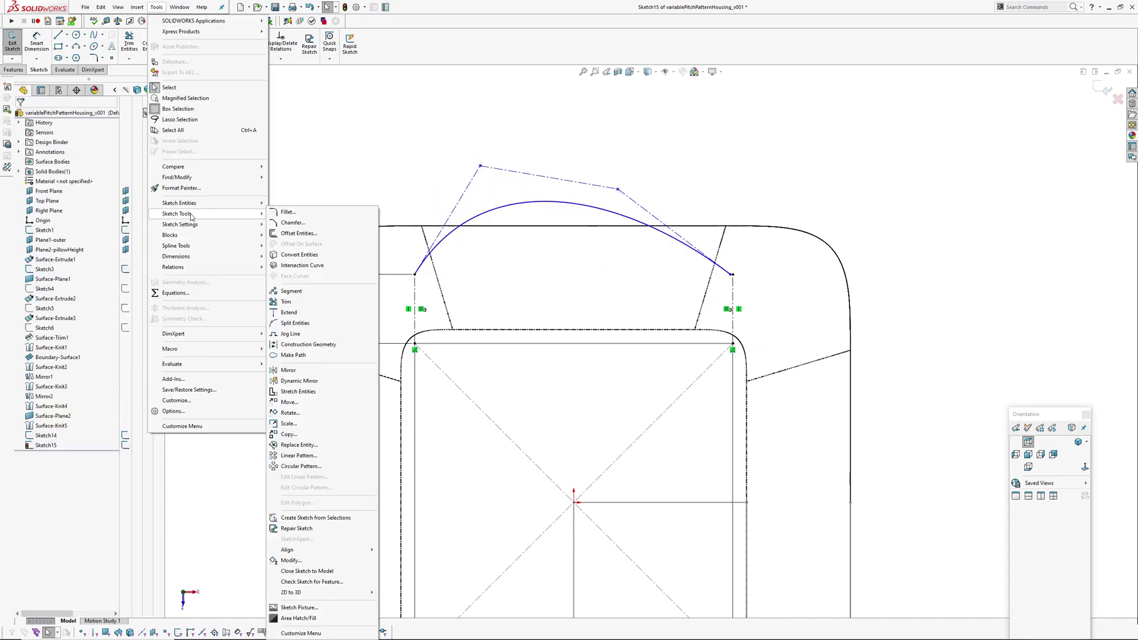
pyautogui.click(292, 293)
pyautogui.click(534, 208)
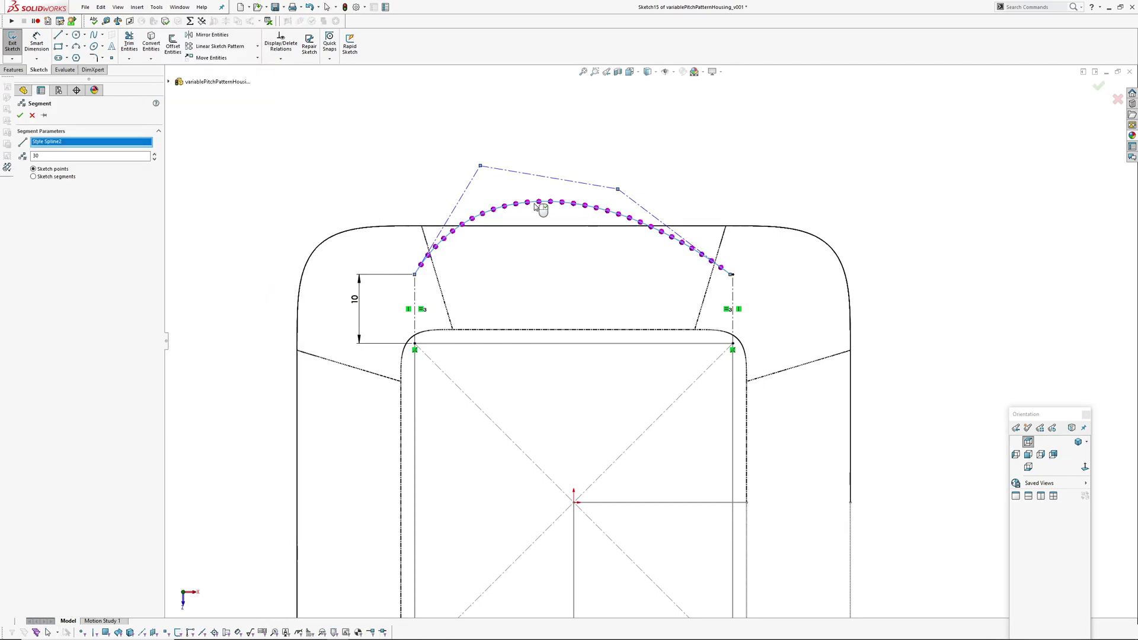
pyautogui.click(155, 155)
pyautogui.click(154, 155)
pyautogui.click(155, 155)
pyautogui.click(155, 154)
pyautogui.click(155, 154)
pyautogui.click(155, 154)
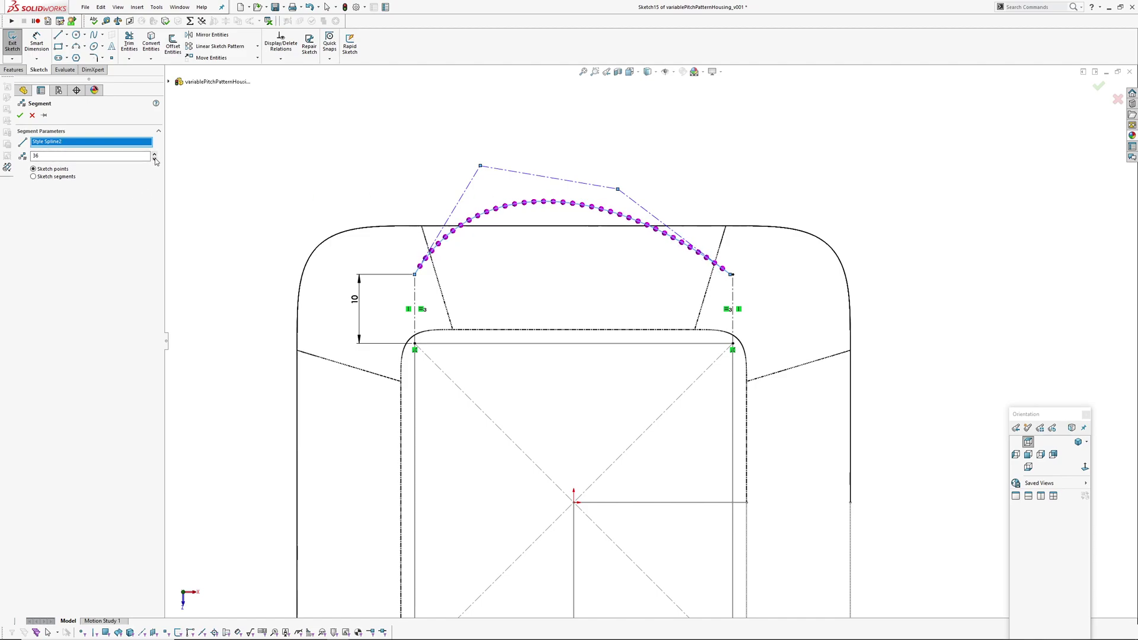
pyautogui.click(155, 158)
pyautogui.click(155, 158)
pyautogui.click(155, 159)
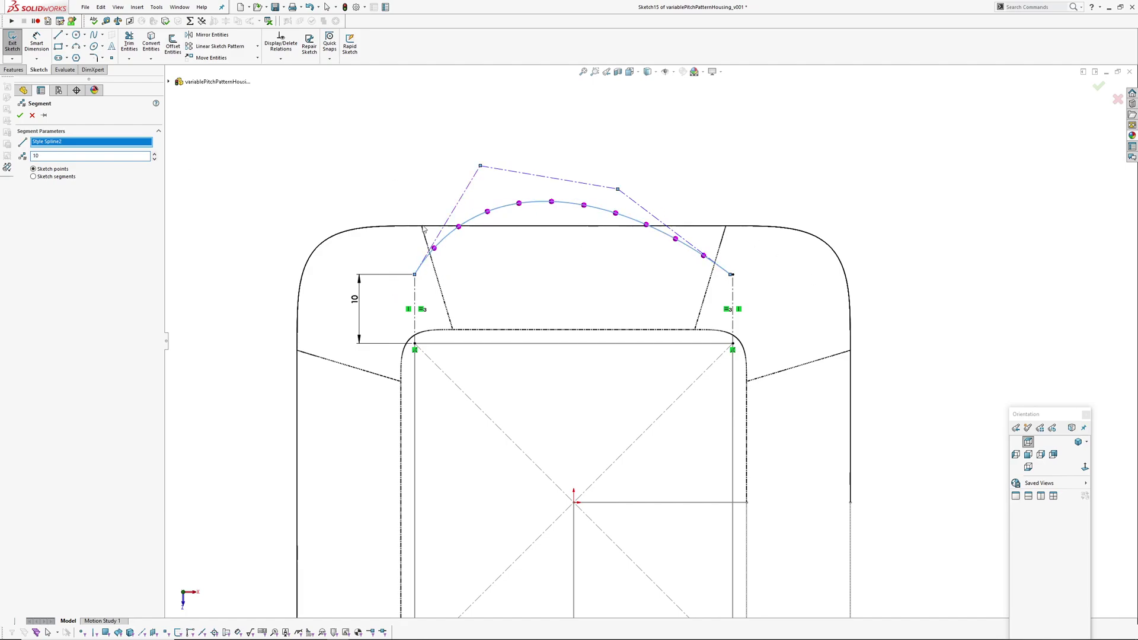
pyautogui.click(20, 115)
# Pull the spline's right control vertex up and outward, and raise the upper leg of its control polygon for a taller arch.
pyautogui.scroll(-2, 557, 227)
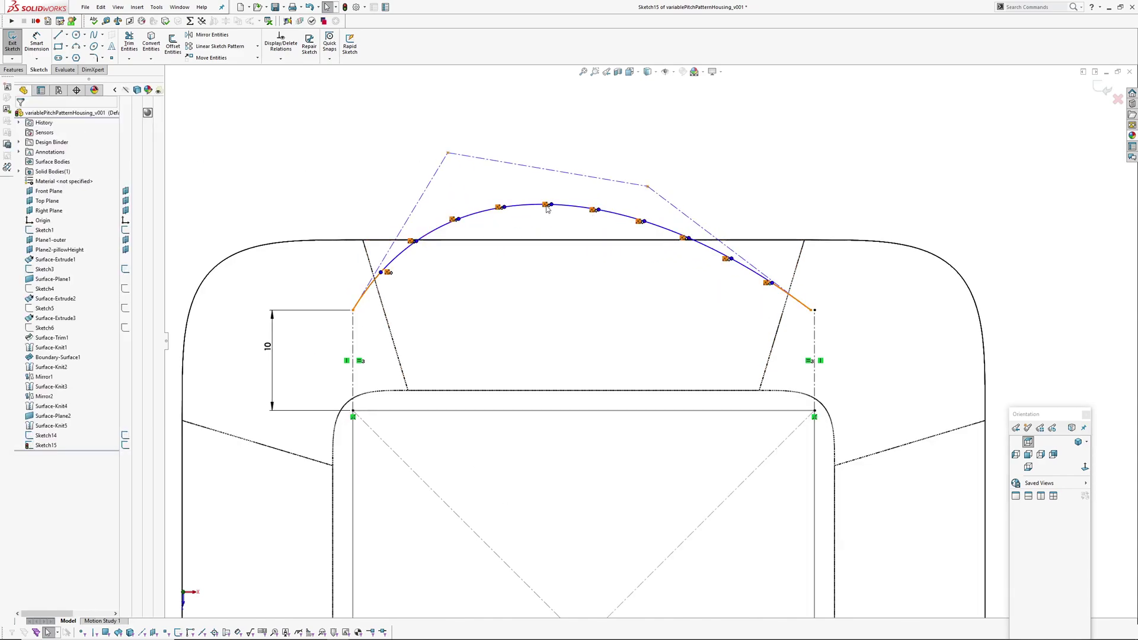
pyautogui.moveTo(651, 188)
pyautogui.mouseDown()
pyautogui.moveTo(521, 342)
pyautogui.moveTo(794, 207)
pyautogui.moveTo(975, 150)
pyautogui.moveTo(687, 109)
pyautogui.moveTo(757, 124)
pyautogui.mouseUp()
pyautogui.scroll(3, 647, 468)
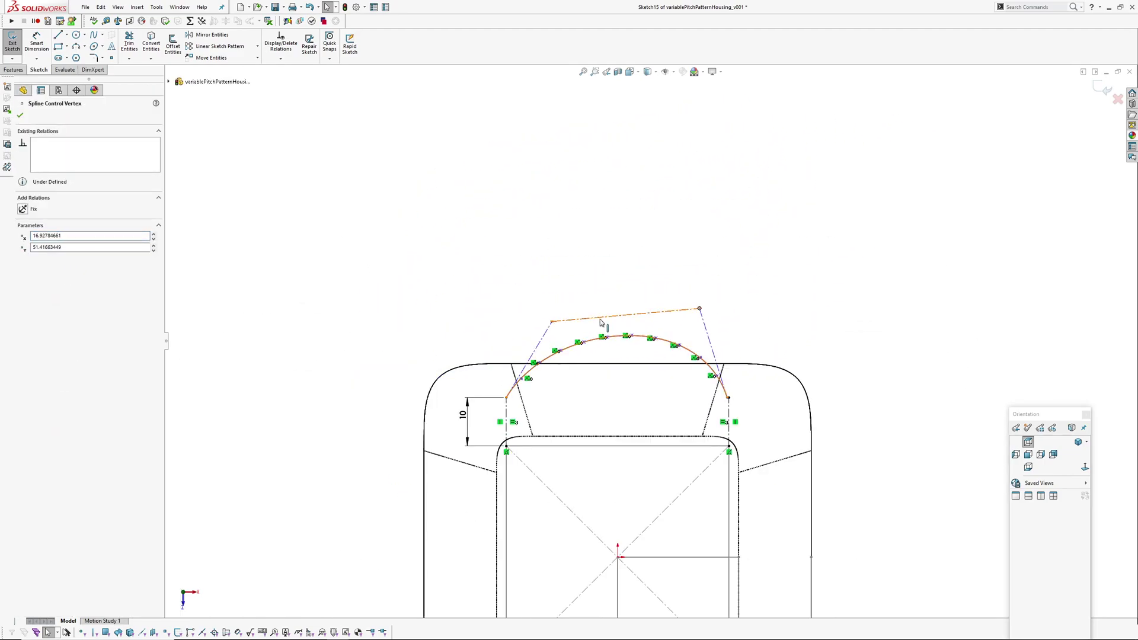
pyautogui.moveTo(601, 322); pyautogui.dragTo(601, 261)
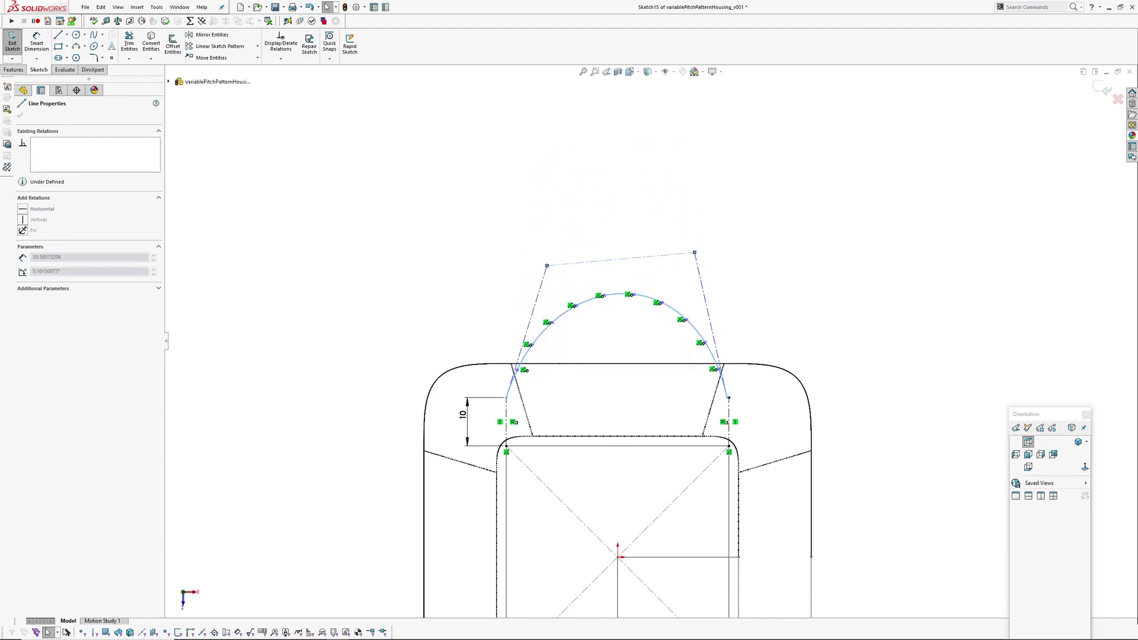
pyautogui.scroll(-2, 578, 274)
pyautogui.click(600, 298)
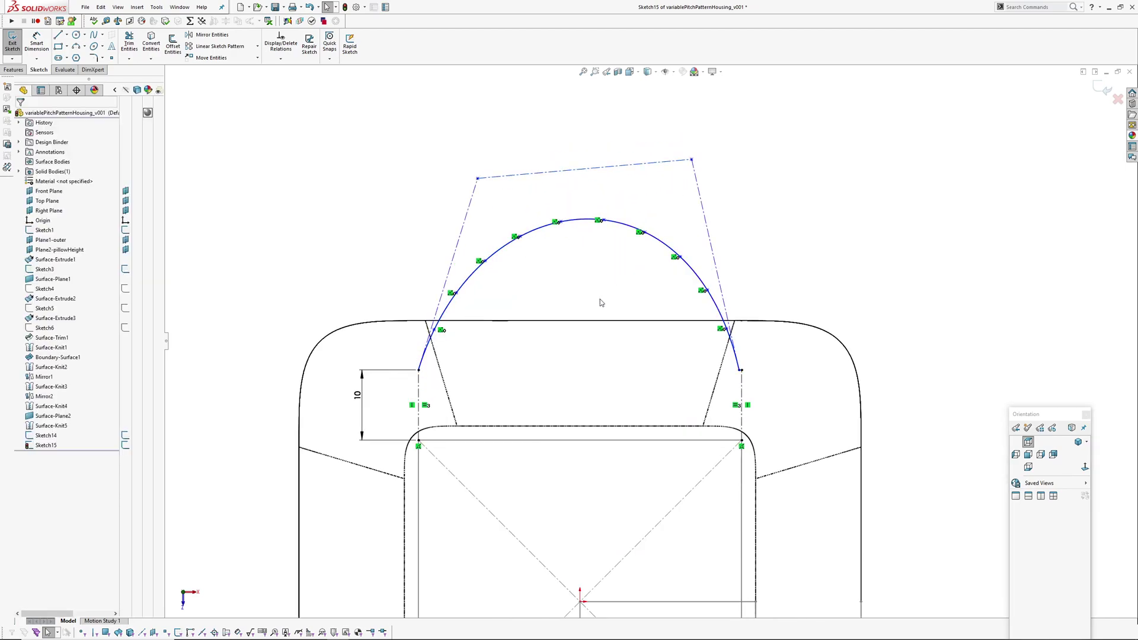
pyautogui.keyDown('ctrl'); pyautogui.moveTo(597, 279); pyautogui.dragTo(588, 260, button='middle'); pyautogui.keyUp('ctrl')
# Edit the spline's segment points and set their number to 30.
pyautogui.rightClick(591, 203)
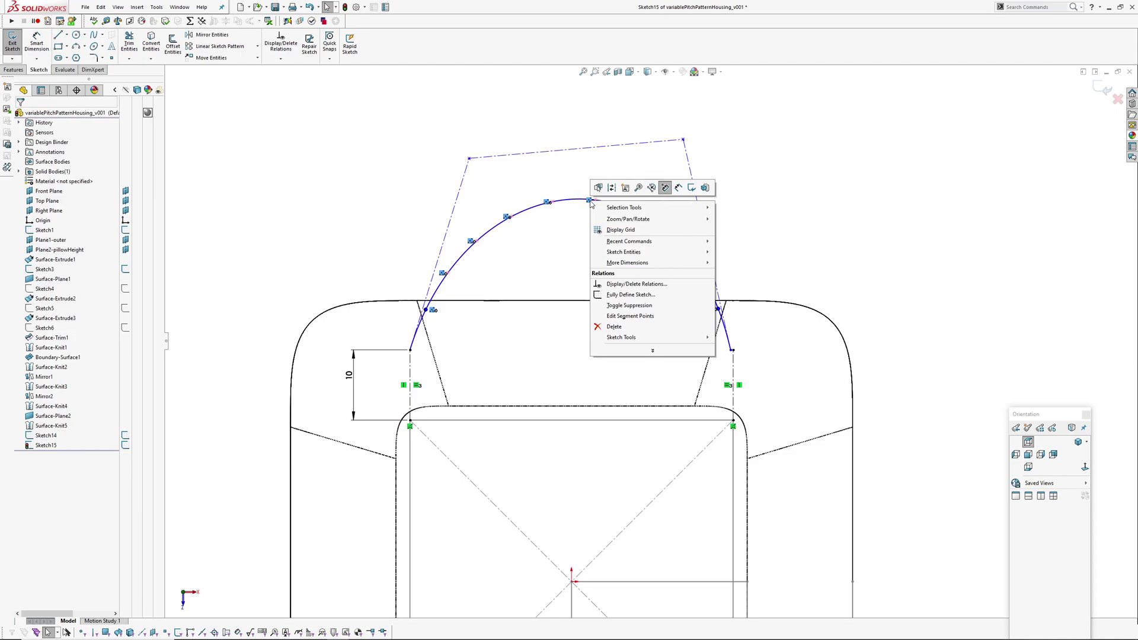
pyautogui.click(630, 317)
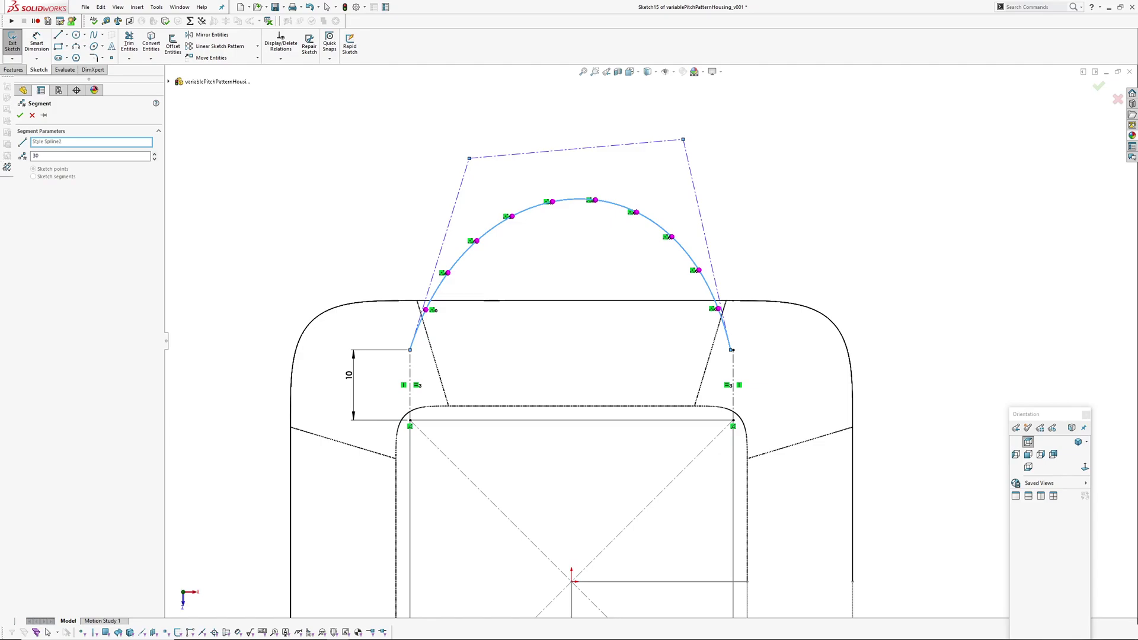
pyautogui.press('Return')
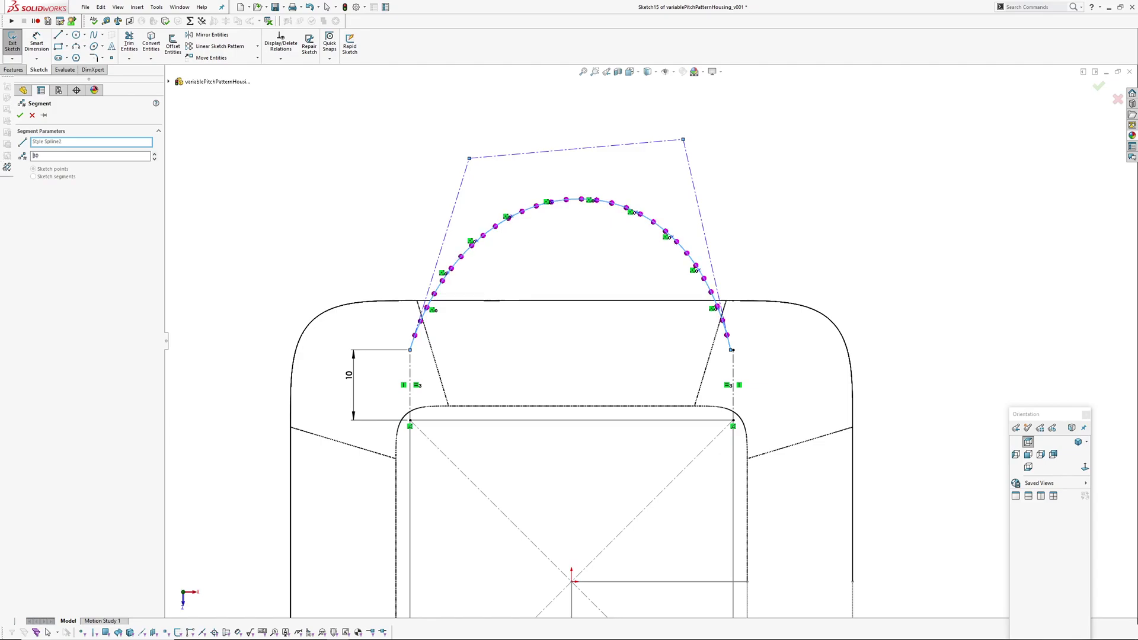
pyautogui.click(20, 116)
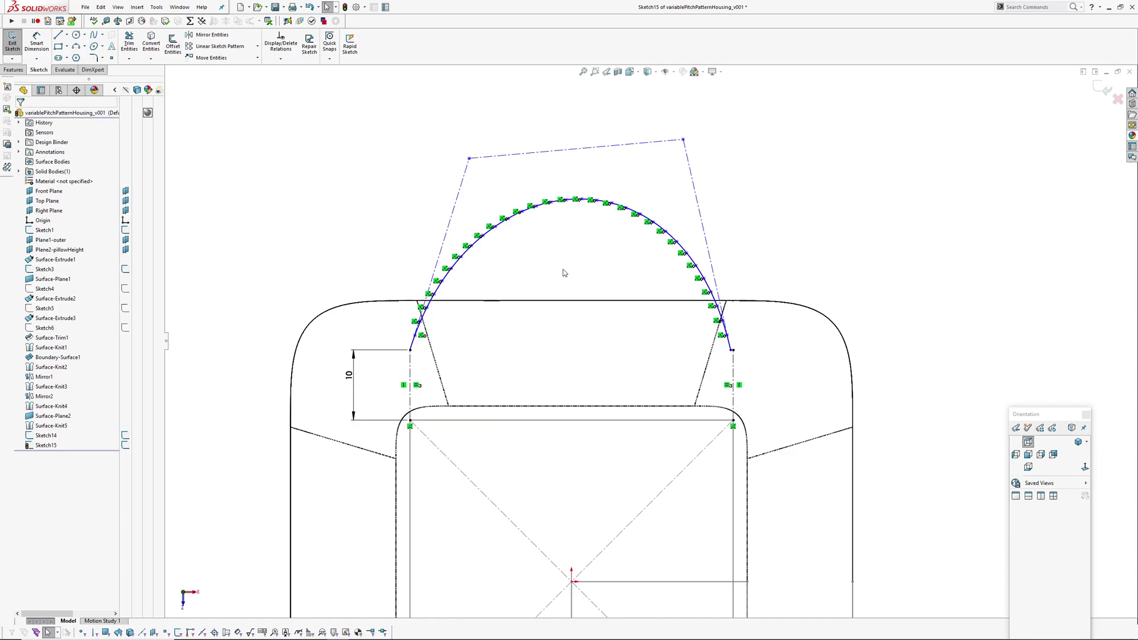
# Move the spline's control vertices inward, the right one to about (8.5, 60.2) and the left one to about (-11.2, 59.2).
pyautogui.moveTo(700, 144); pyautogui.dragTo(650, 160)
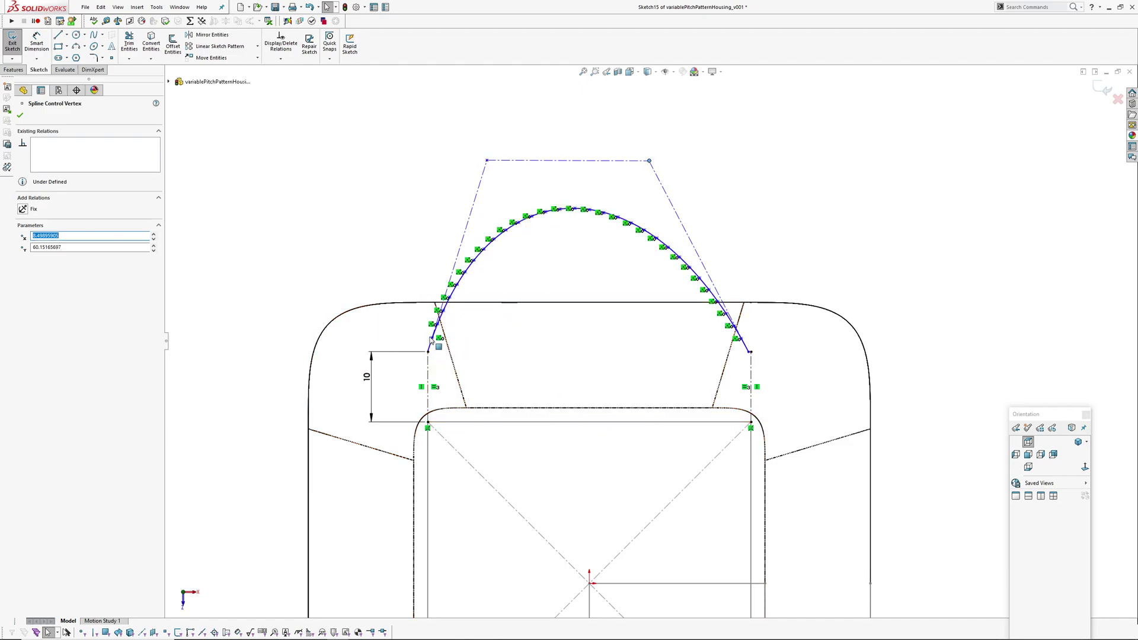
pyautogui.moveTo(483, 166); pyautogui.dragTo(512, 171)
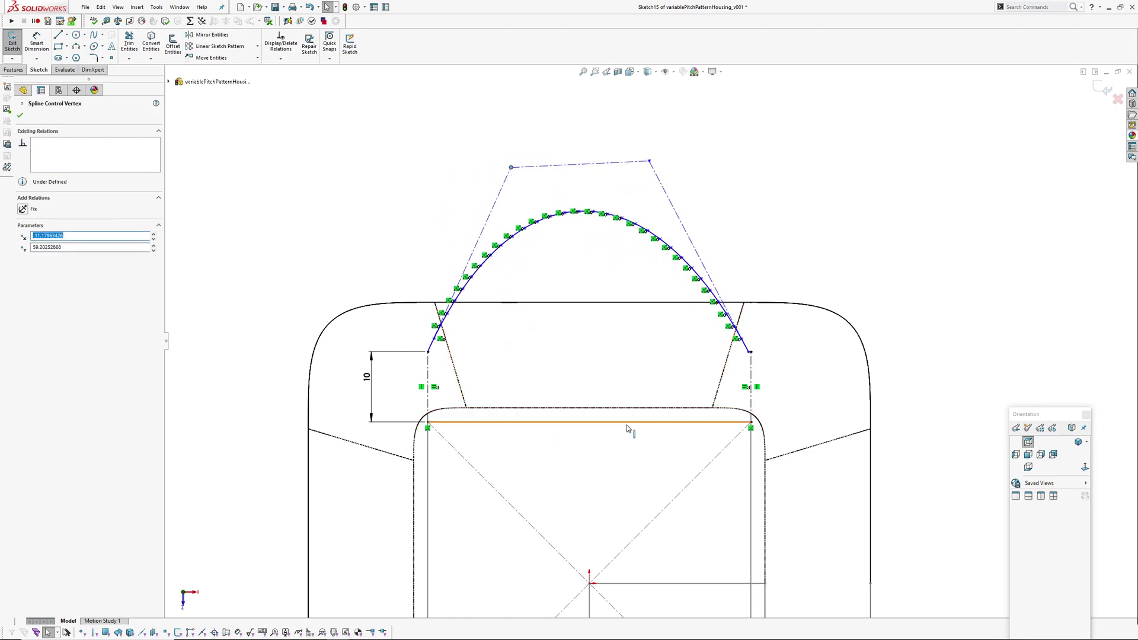
pyautogui.keyDown('ctrl'); pyautogui.moveTo(543, 381); pyautogui.dragTo(530, 341, button='middle'); pyautogui.keyUp('ctrl')
pyautogui.click(295, 172)
pyautogui.keyDown('ctrl'); pyautogui.moveTo(361, 221); pyautogui.dragTo(382, 236, button='middle'); pyautogui.keyUp('ctrl')
# Lower the upper leg of the control polygon until the spline is nearly flat, just above the upper ends of the vertical centerlines.
pyautogui.moveTo(547, 144); pyautogui.dragTo(551, 347)
pyautogui.scroll(-3, 551, 347)
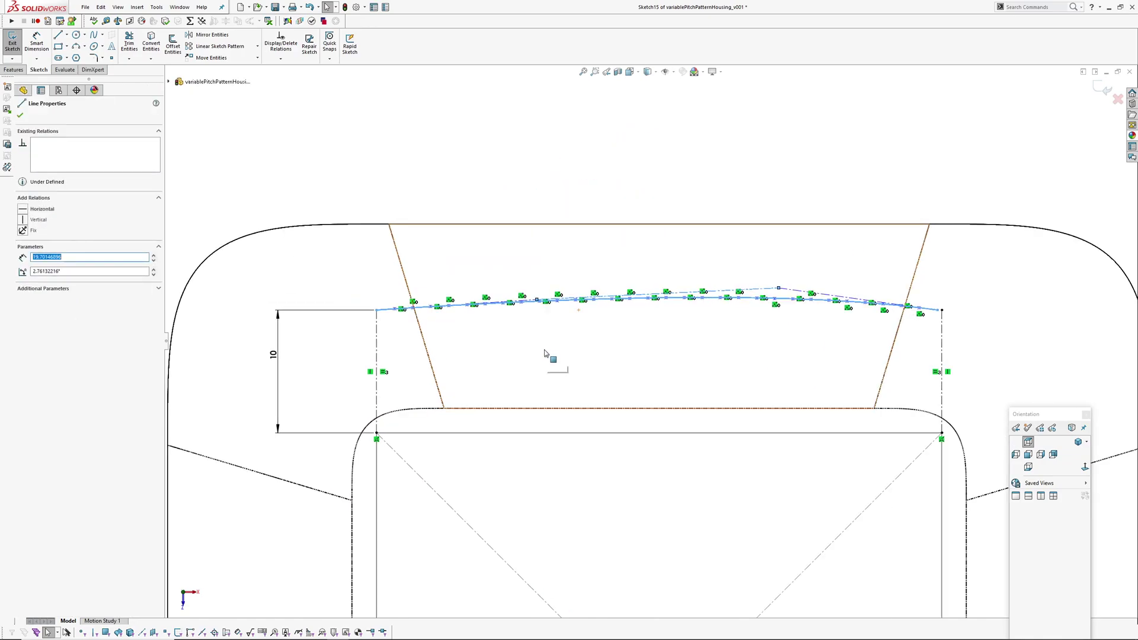
pyautogui.keyDown('ctrl'); pyautogui.moveTo(556, 362); pyautogui.dragTo(553, 305, button='middle'); pyautogui.keyUp('ctrl')
pyautogui.click(553, 305)
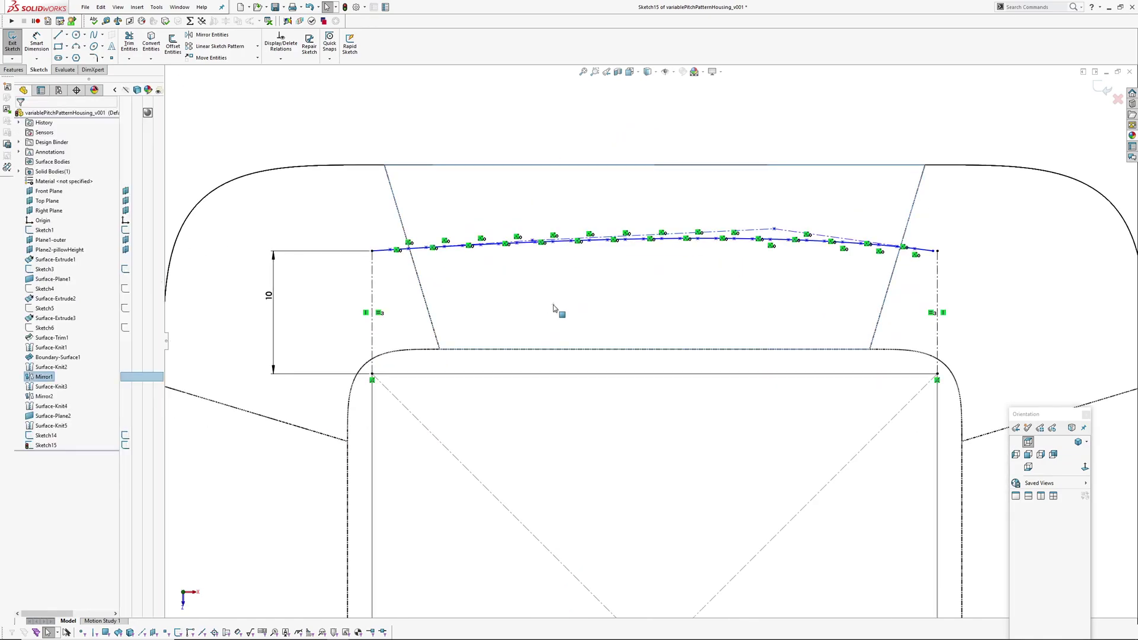
pyautogui.keyDown('ctrl'); pyautogui.moveTo(679, 313); pyautogui.dragTo(625, 301, button='middle'); pyautogui.keyUp('ctrl')
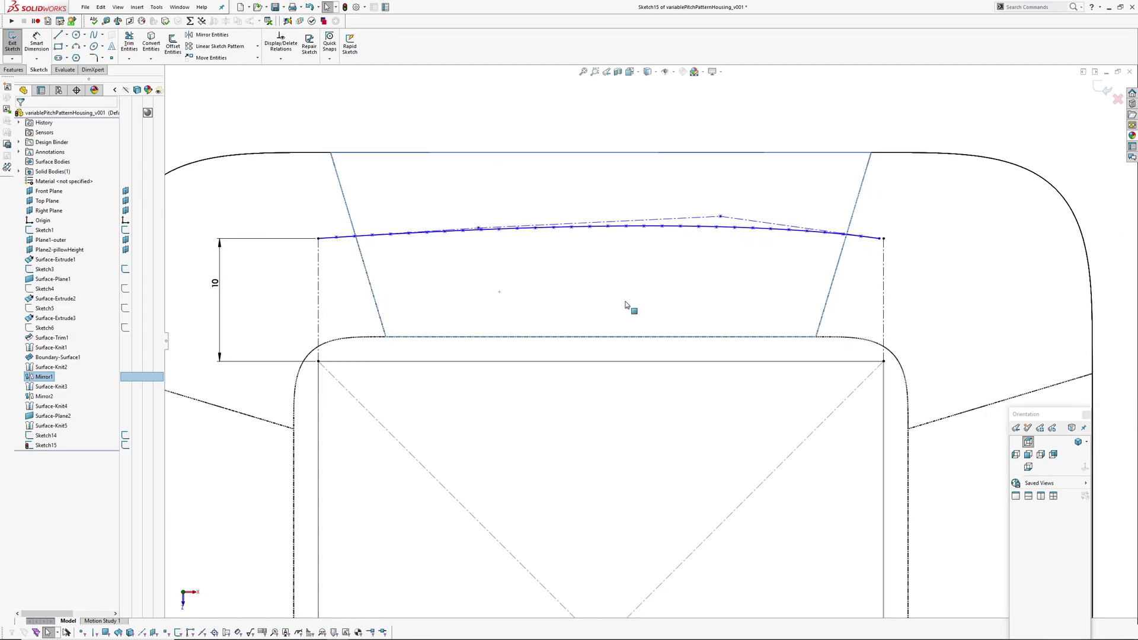
# Draw vertical construction centerlines from each of the spline's segment points down to the square's upper edge.
pyautogui.click(68, 36)
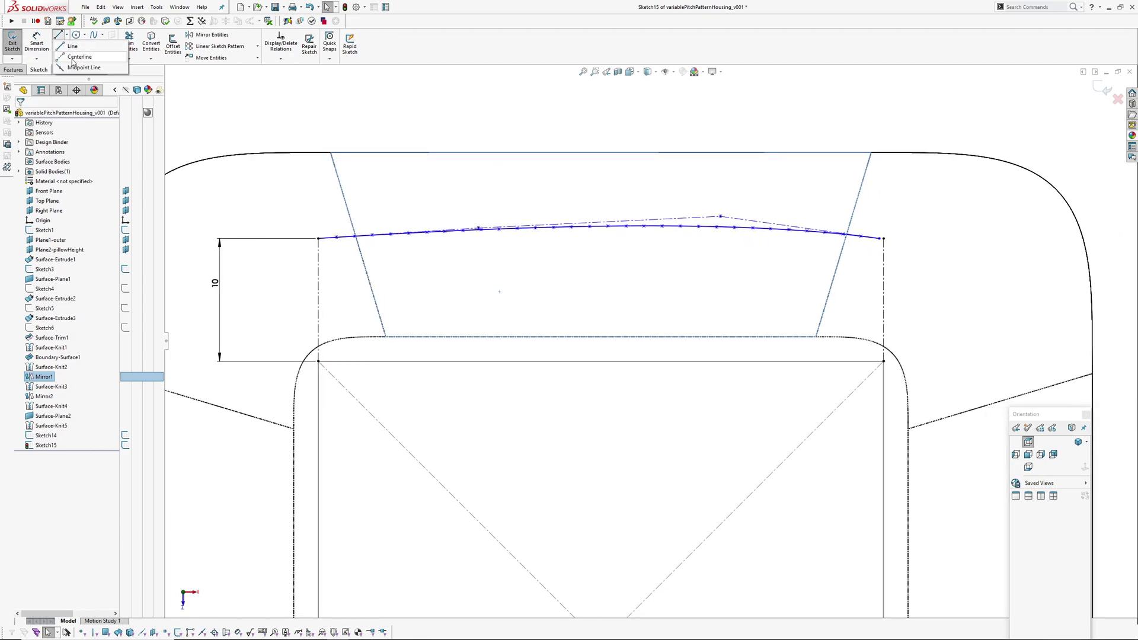
pyautogui.click(74, 63)
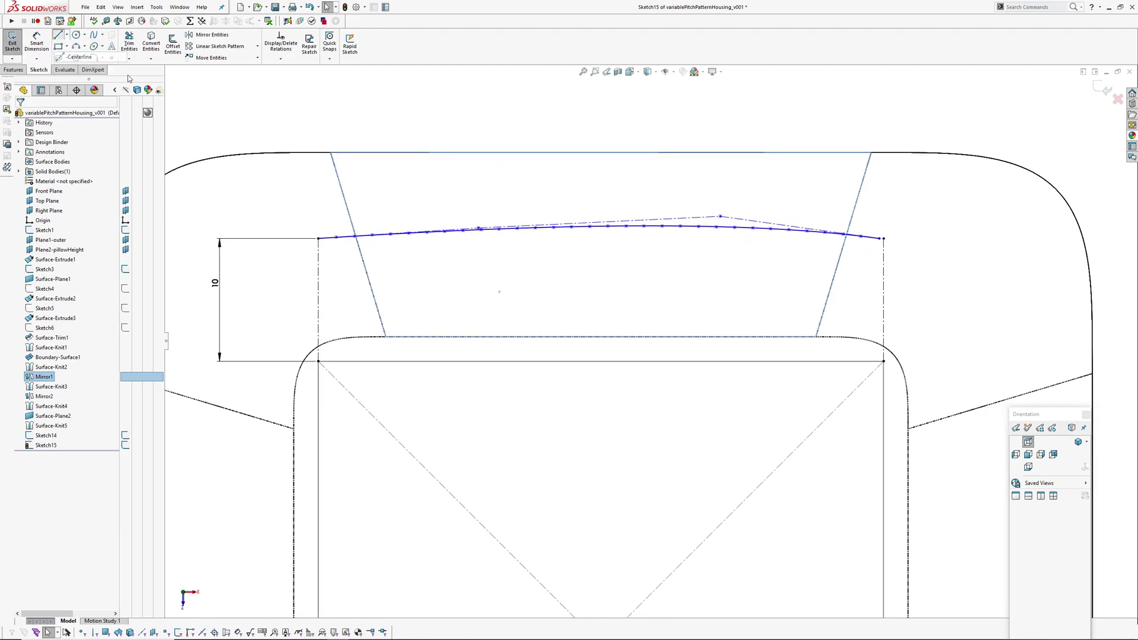
pyautogui.click(336, 238)
pyautogui.click(336, 360)
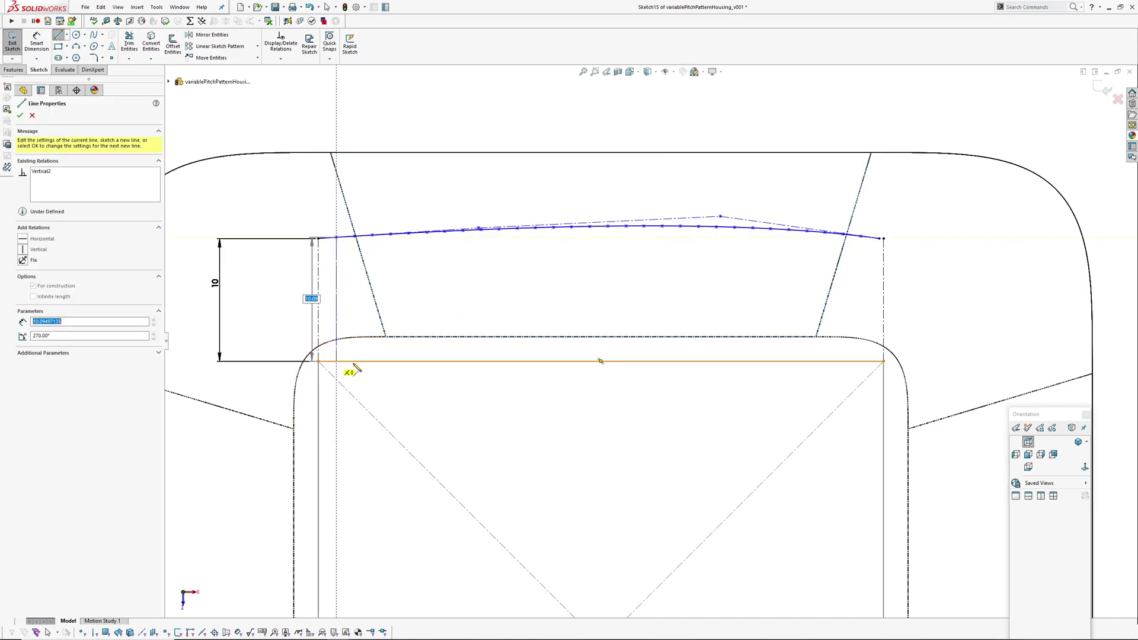
pyautogui.click(354, 236)
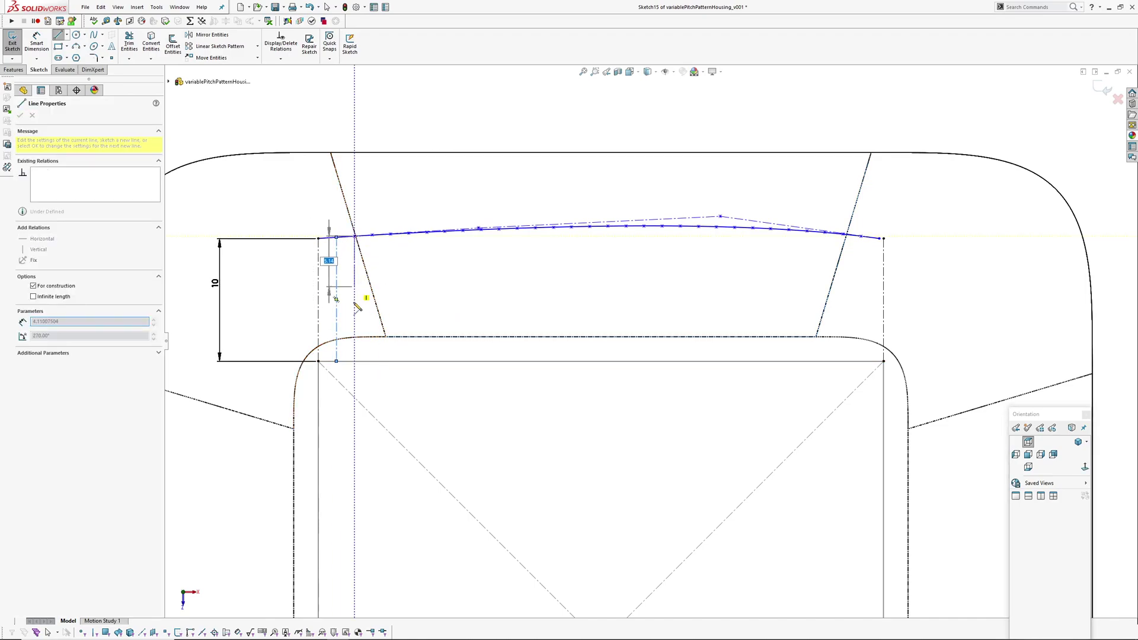
pyautogui.click(355, 361)
pyautogui.click(372, 236)
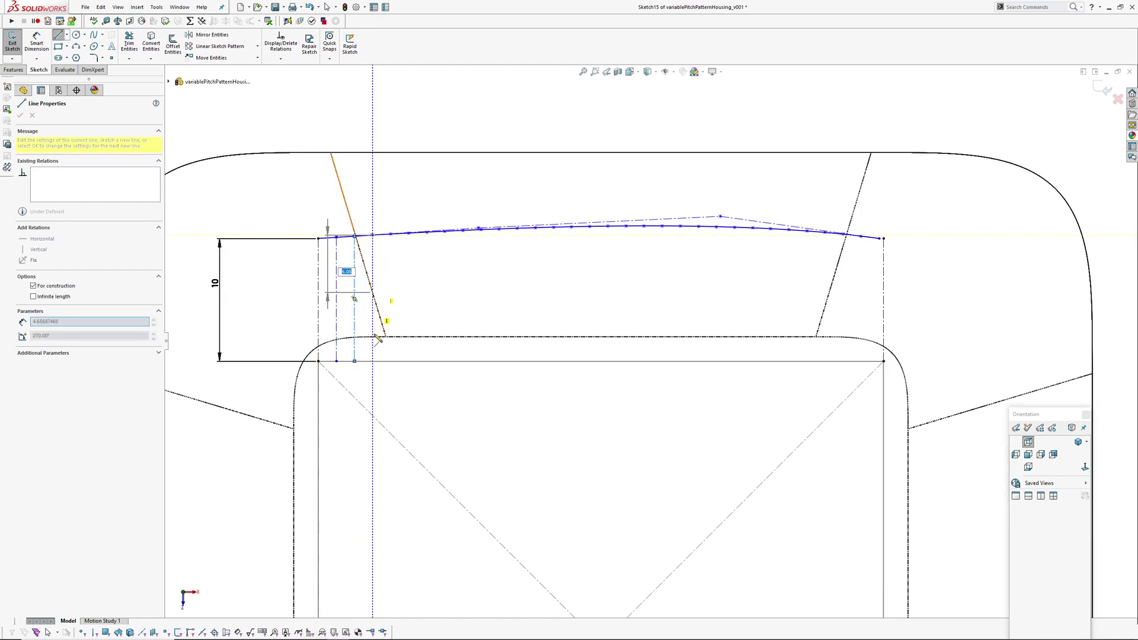
pyautogui.click(372, 361)
pyautogui.click(390, 235)
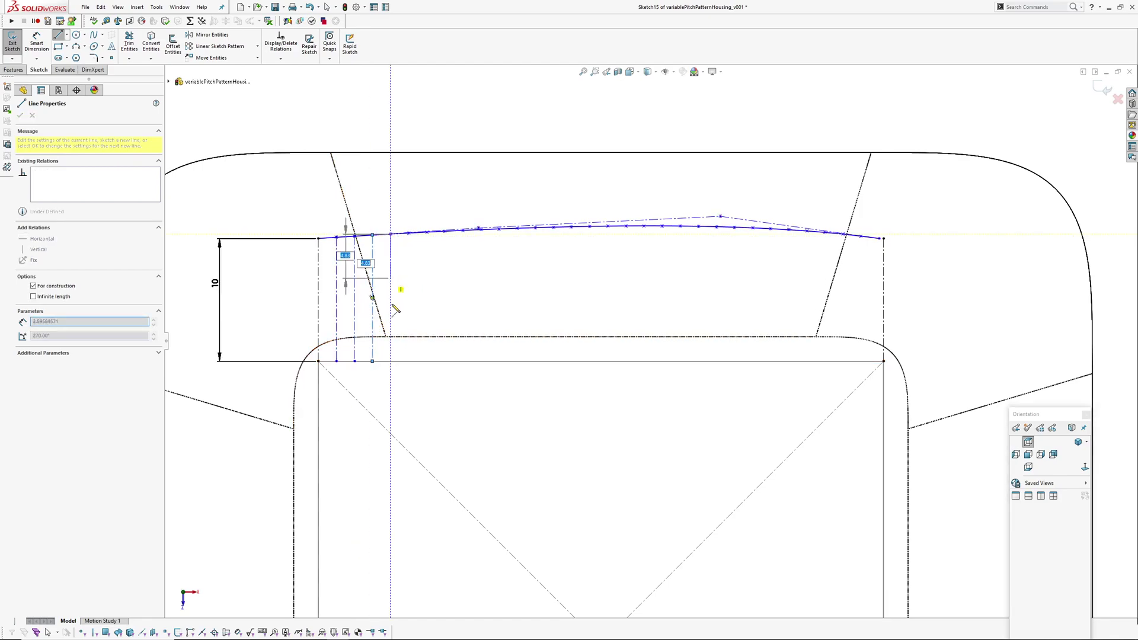
pyautogui.click(390, 360)
pyautogui.click(409, 234)
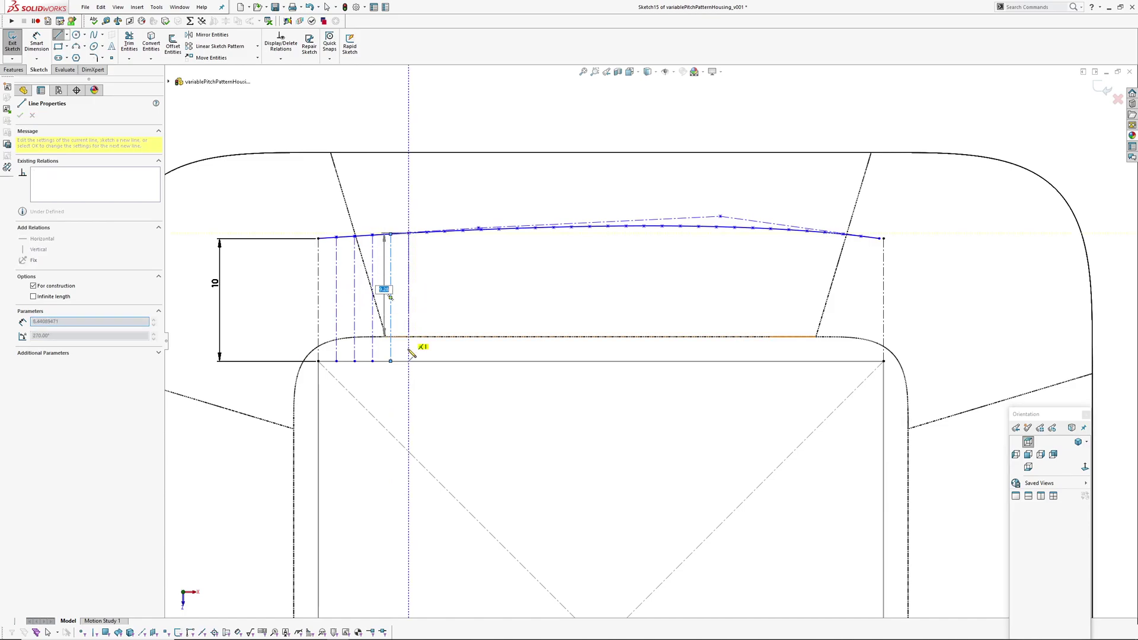
pyautogui.click(409, 361)
pyautogui.click(427, 233)
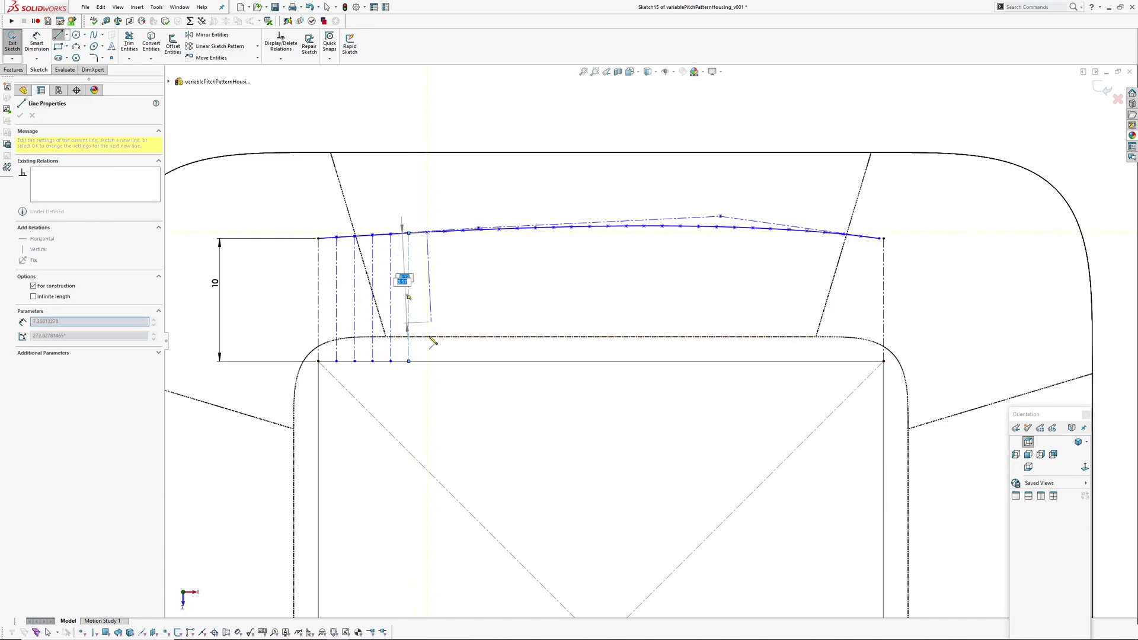
pyautogui.click(427, 360)
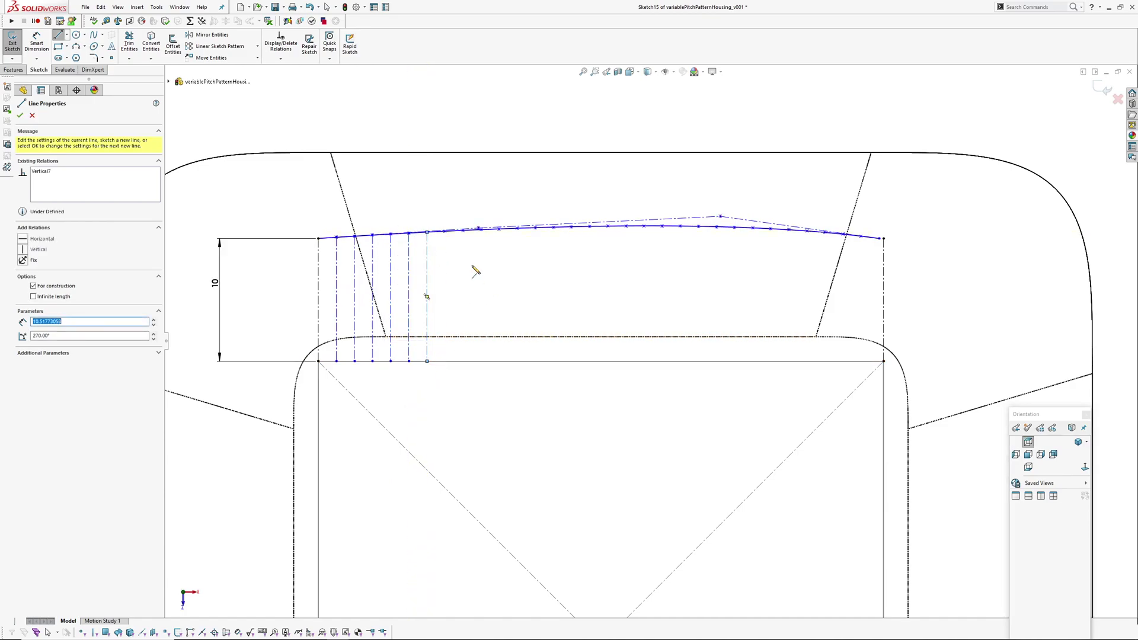
pyautogui.click(445, 231)
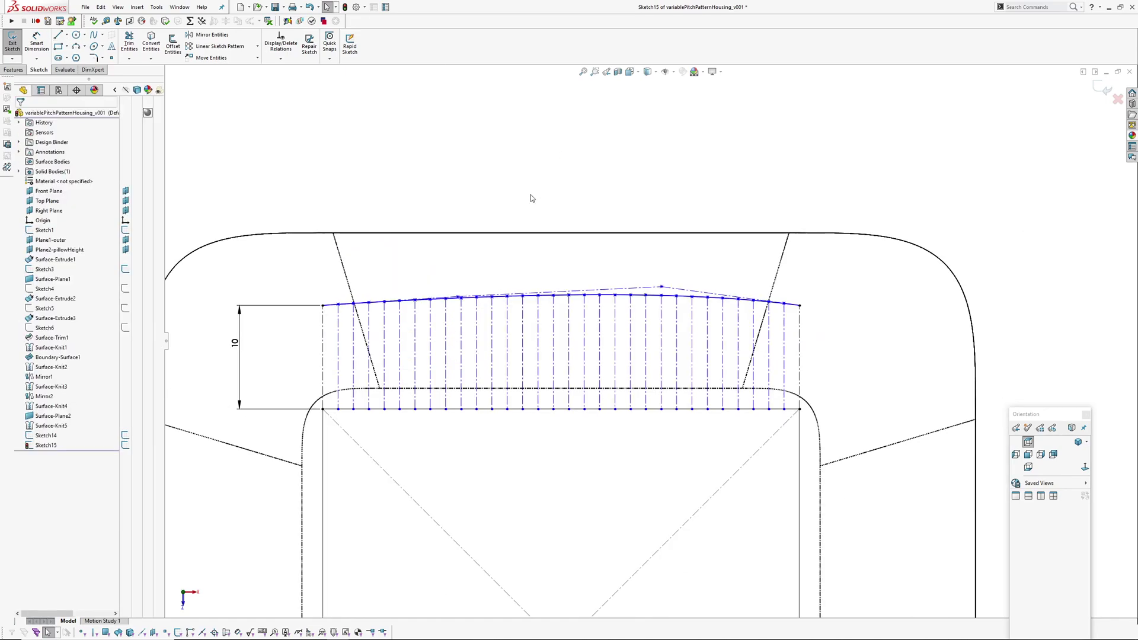
# Reshape the spline into a skewed arch with its left control vertex at about (-18.1, 51.4) and its right one at about (11.8, 48.4).
pyautogui.moveTo(662, 289); pyautogui.dragTo(661, 185)
pyautogui.moveTo(458, 298); pyautogui.dragTo(374, 115)
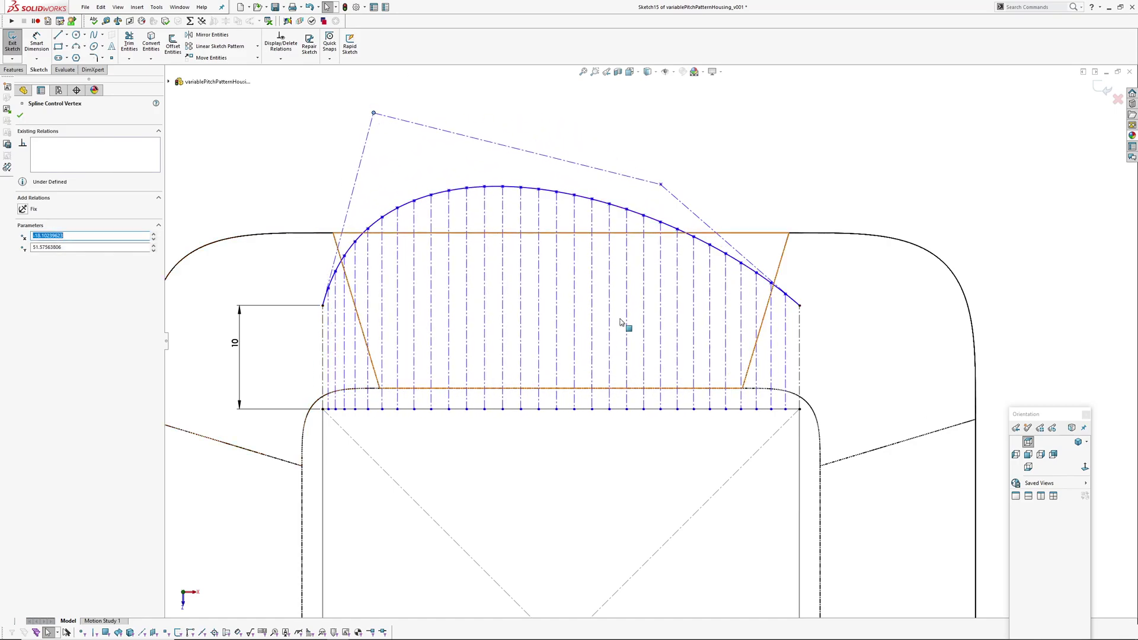
pyautogui.keyDown('ctrl'); pyautogui.moveTo(620, 322); pyautogui.dragTo(633, 353, button='middle'); pyautogui.keyUp('ctrl')
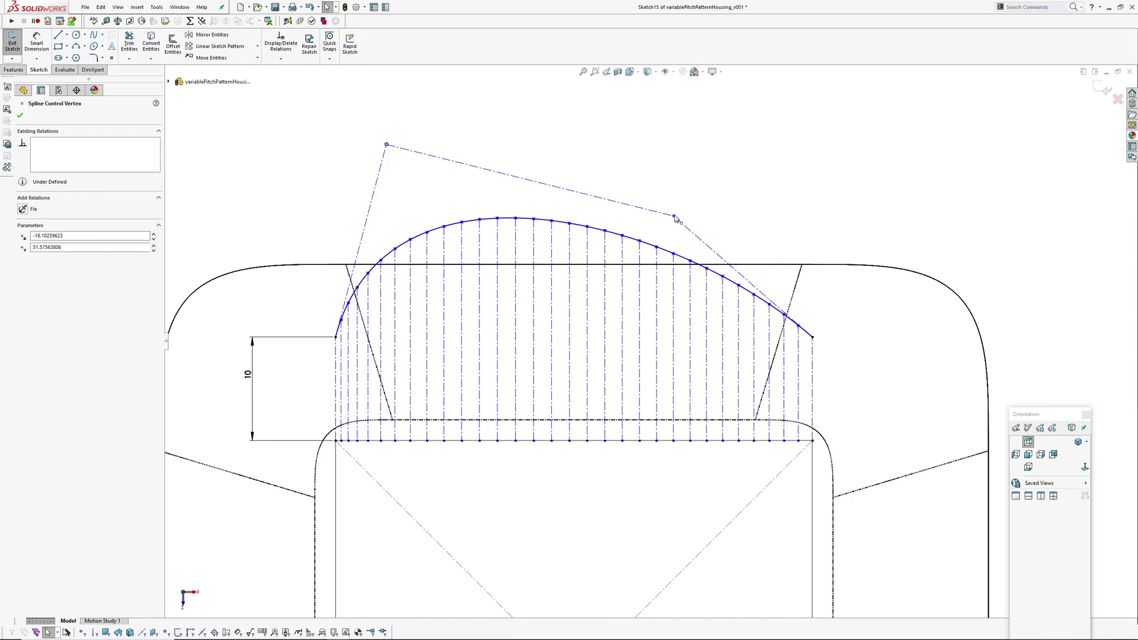
pyautogui.moveTo(676, 218)
pyautogui.mouseDown()
pyautogui.moveTo(815, 172)
pyautogui.moveTo(786, 139)
pyautogui.moveTo(617, 163)
pyautogui.moveTo(563, 184)
pyautogui.moveTo(773, 177)
pyautogui.moveTo(649, 172)
pyautogui.moveTo(608, 176)
pyautogui.moveTo(809, 179)
pyautogui.moveTo(649, 172)
pyautogui.moveTo(700, 184)
pyautogui.mouseUp()
pyautogui.keyDown('ctrl'); pyautogui.moveTo(773, 201); pyautogui.dragTo(729, 190, button='middle'); pyautogui.keyUp('ctrl')
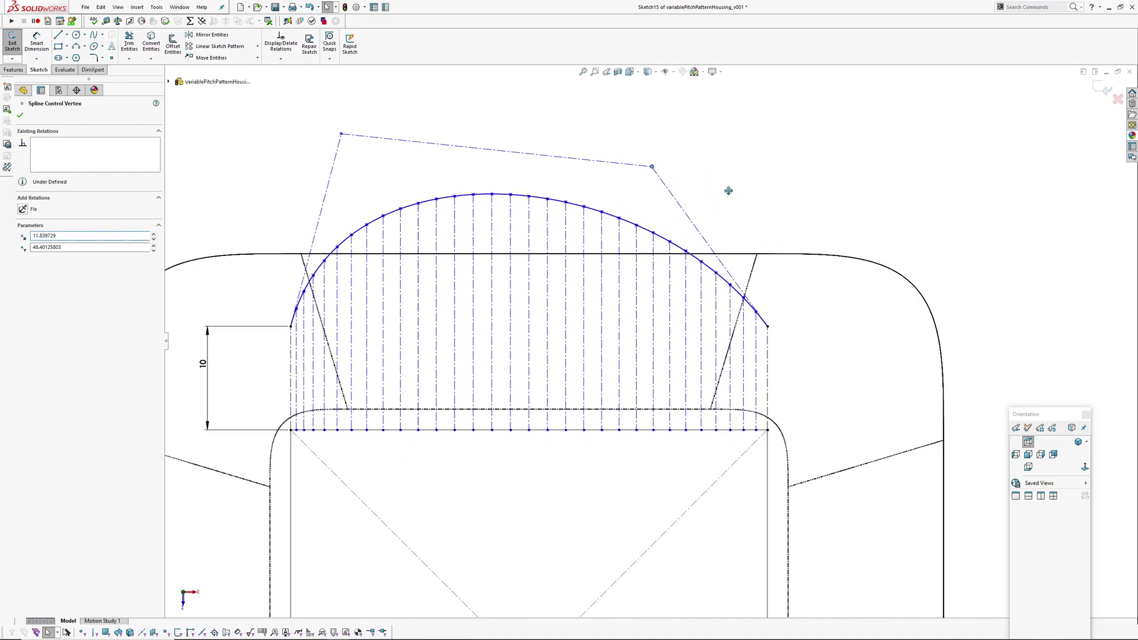
pyautogui.click(800, 206)
# Draw a vertical construction centerline from the origin up past the spline's control polygon.
pyautogui.scroll(2, 807, 185)
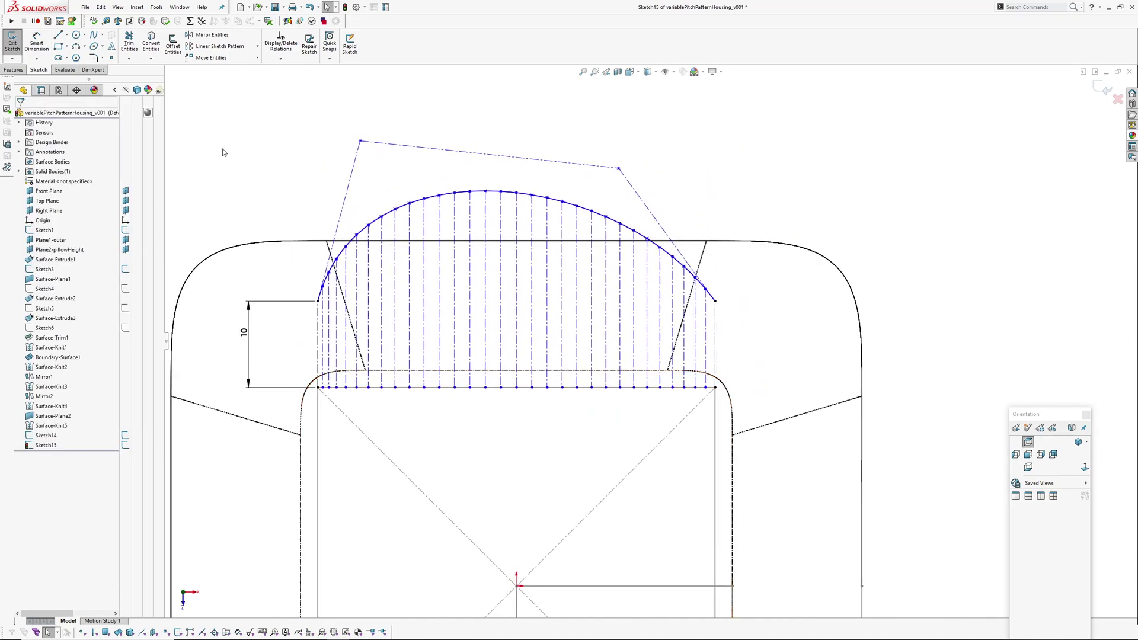
pyautogui.click(65, 34)
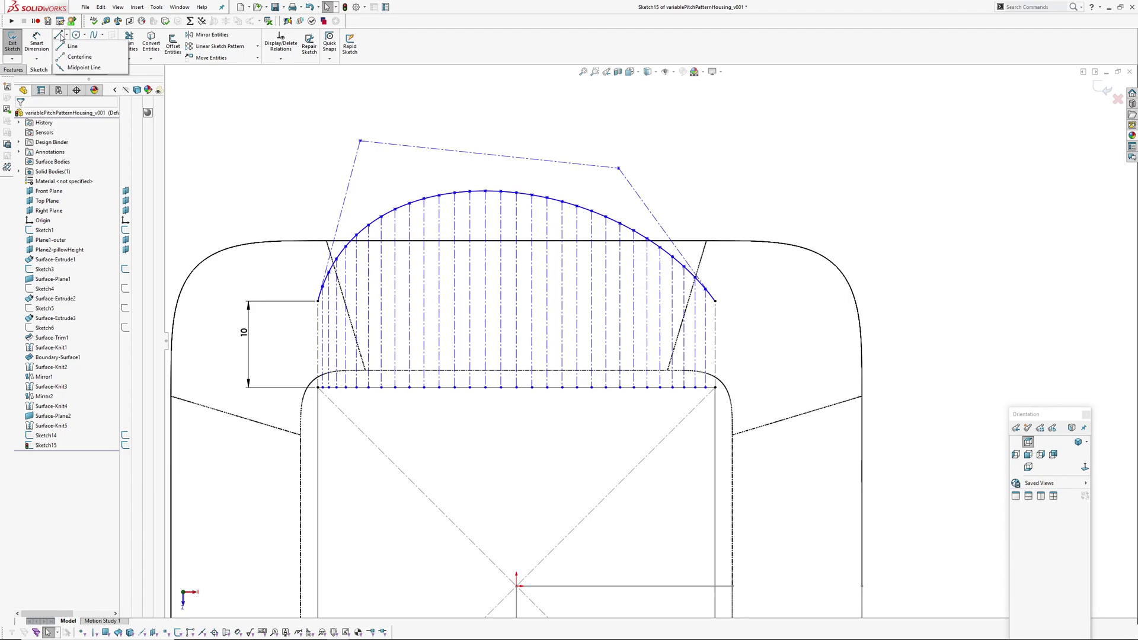
pyautogui.click(72, 56)
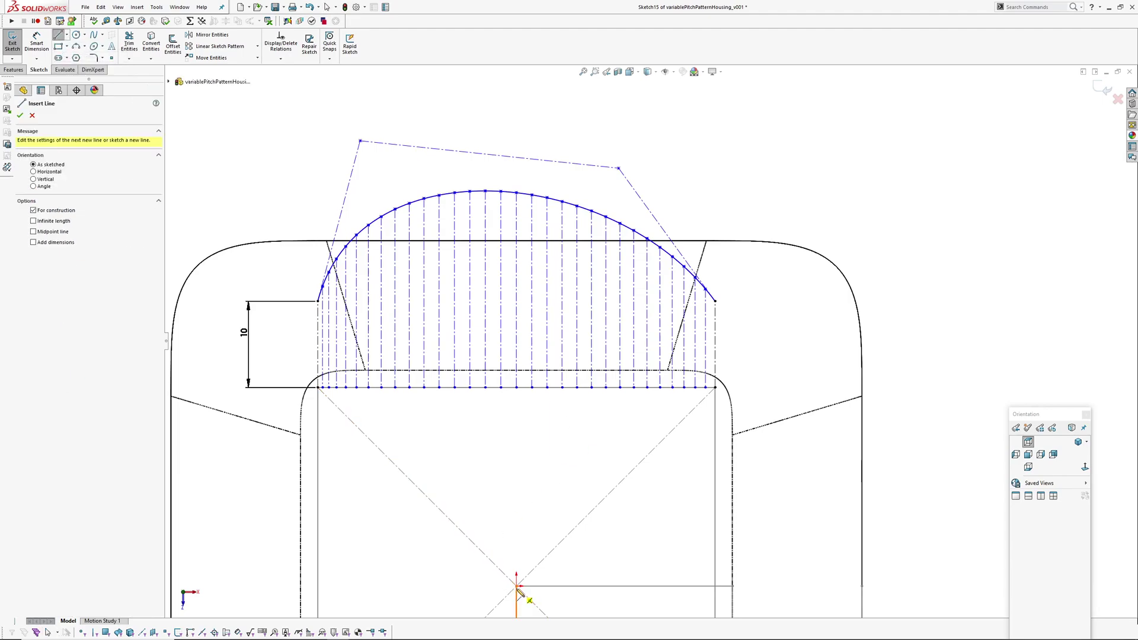
pyautogui.press('Escape')
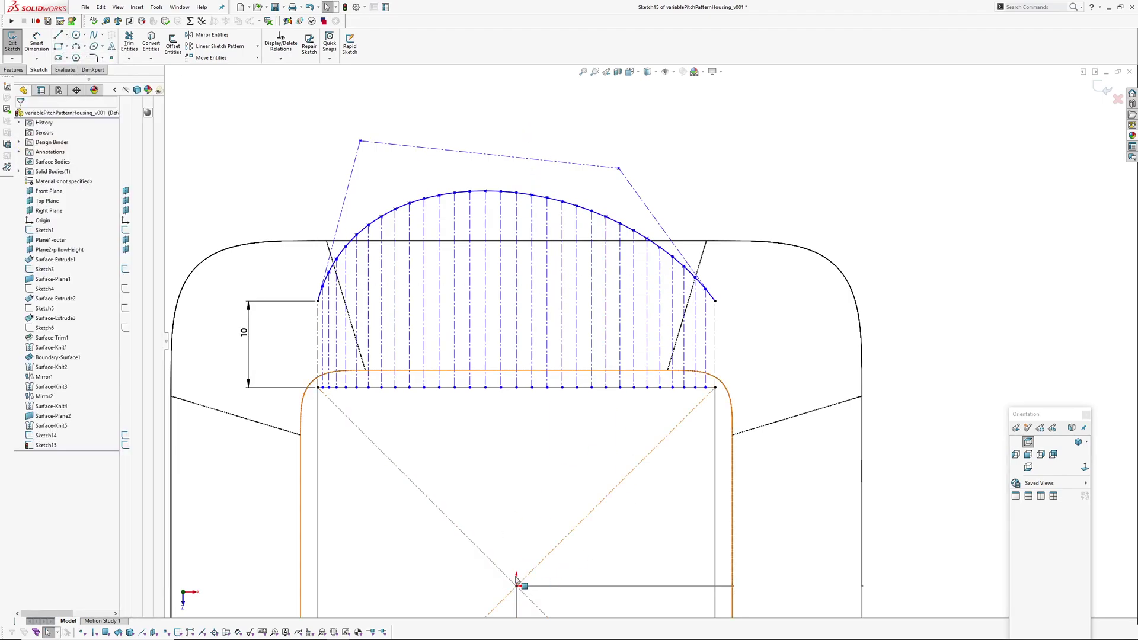
pyautogui.moveTo(517, 579)
pyautogui.mouseDown()
pyautogui.moveTo(589, 224)
pyautogui.moveTo(516, 108)
pyautogui.mouseUp()
pyautogui.click(673, 149)
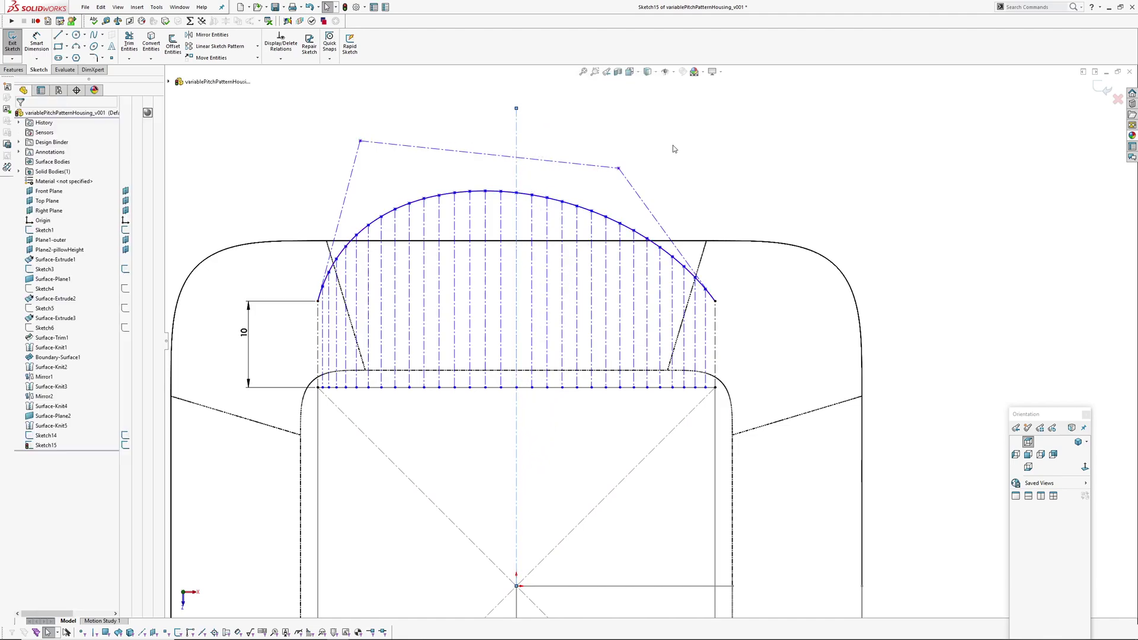
# Make the spline's two upper control vertices symmetric about the vertical construction centerline through the origin.
pyautogui.click(360, 141)
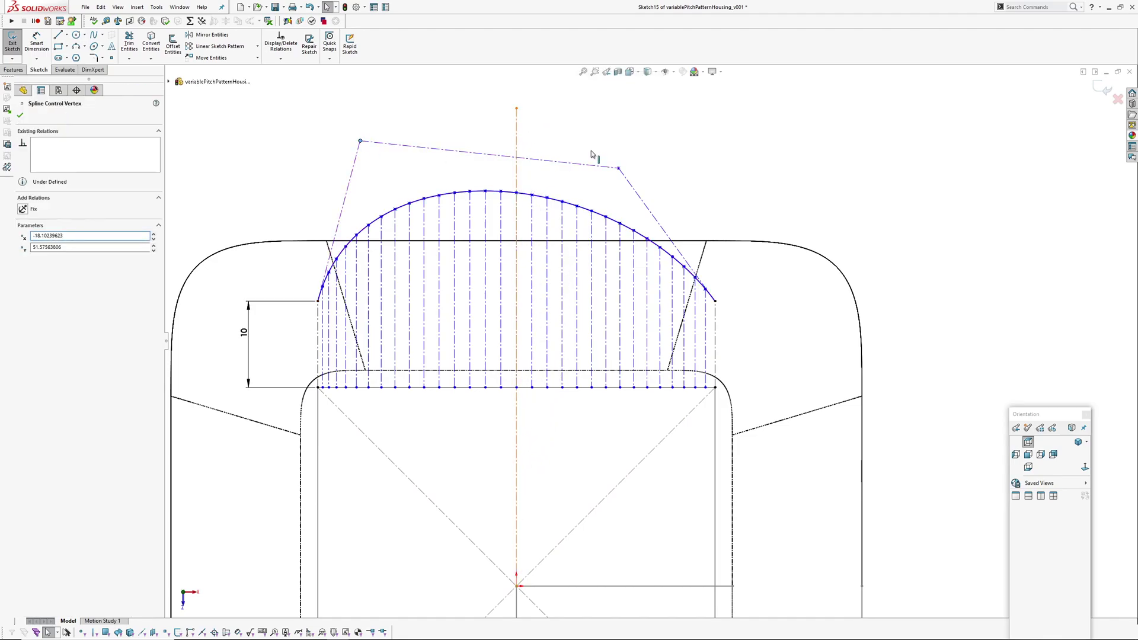
pyautogui.click(517, 149)
pyautogui.keyDown('ctrl'); pyautogui.click(618, 168); pyautogui.keyUp('ctrl')
pyautogui.keyDown('ctrl'); pyautogui.click(360, 141); pyautogui.keyUp('ctrl')
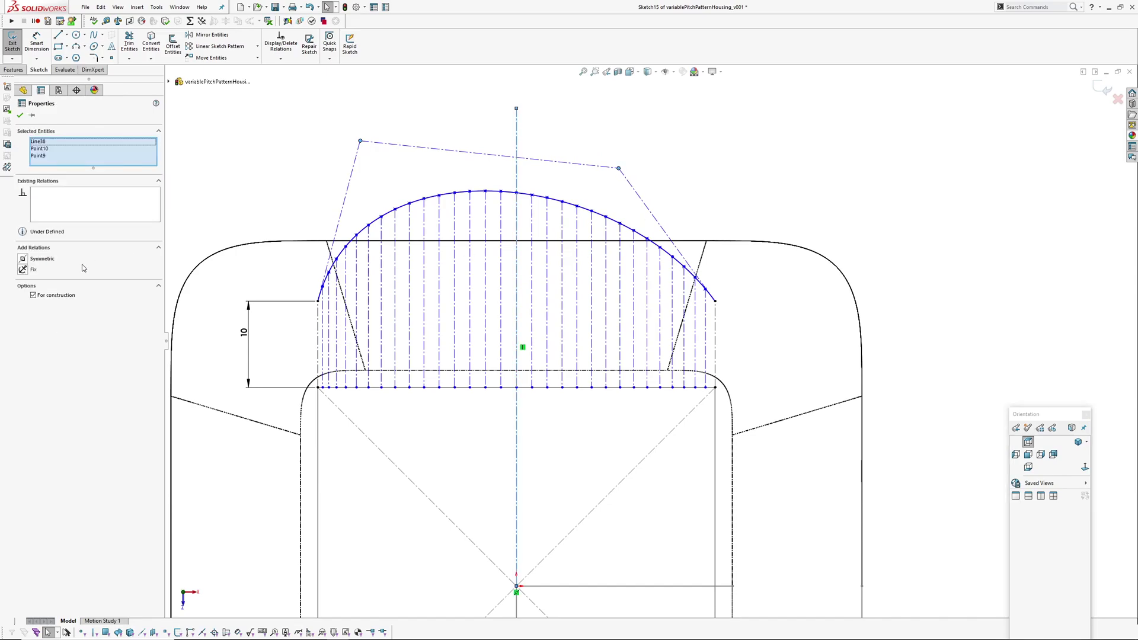
pyautogui.click(23, 260)
pyautogui.click(683, 145)
# Move the spline's right control vertex outward to about (16.6, 48.5) and close the sketch.
pyautogui.moveTo(702, 156)
pyautogui.keyDown('ctrl'); pyautogui.mouseDown(button='middle')
pyautogui.moveTo(726, 129)
pyautogui.moveTo(713, 237)
pyautogui.mouseUp(button='middle'); pyautogui.keyUp('ctrl')
pyautogui.scroll(1, 731, 120)
pyautogui.moveTo(637, 255); pyautogui.dragTo(674, 257)
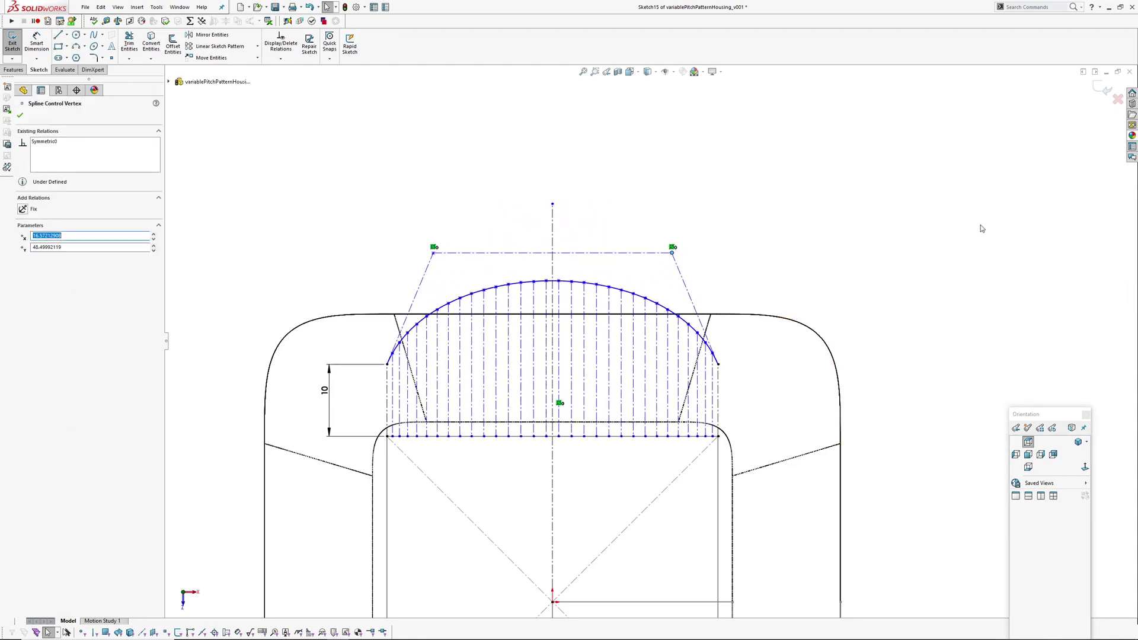
pyautogui.click(1101, 89)
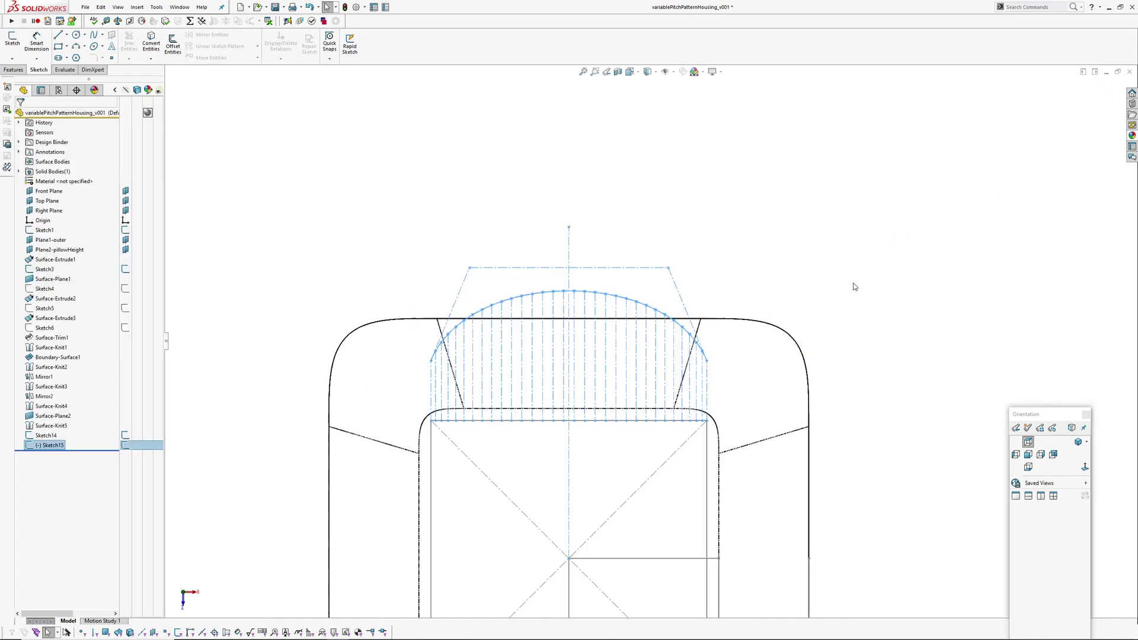
pyautogui.scroll(2, 793, 222)
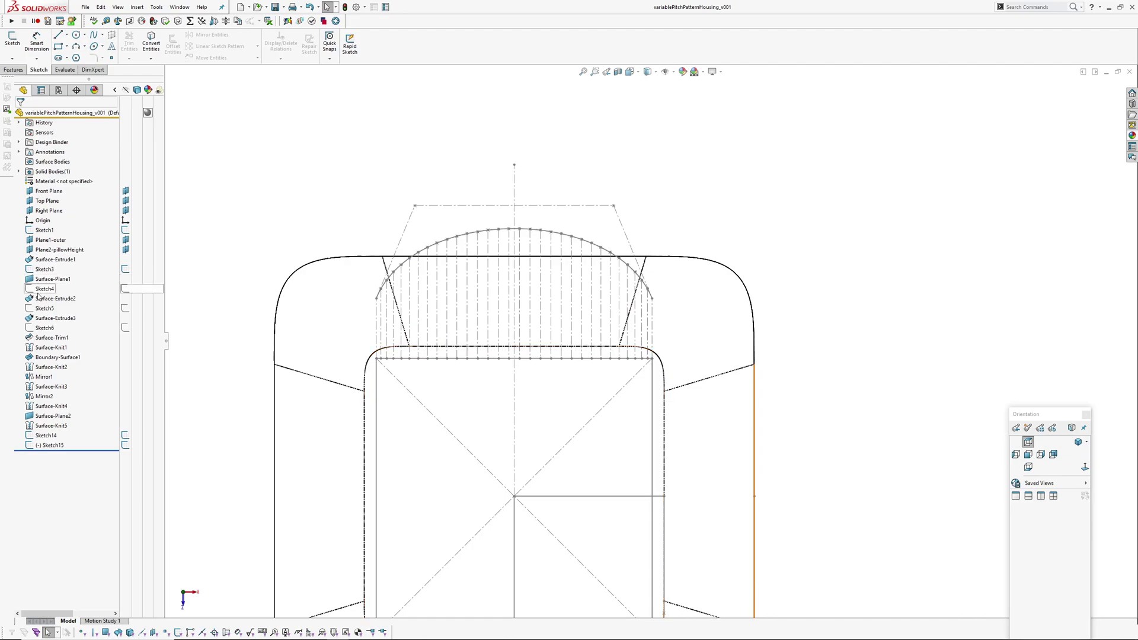
# In a new sketch on Plane2-pillowHeight, place a point at each vertical centerline's lower end along the square's upper edge, including both corners.
pyautogui.click(45, 251)
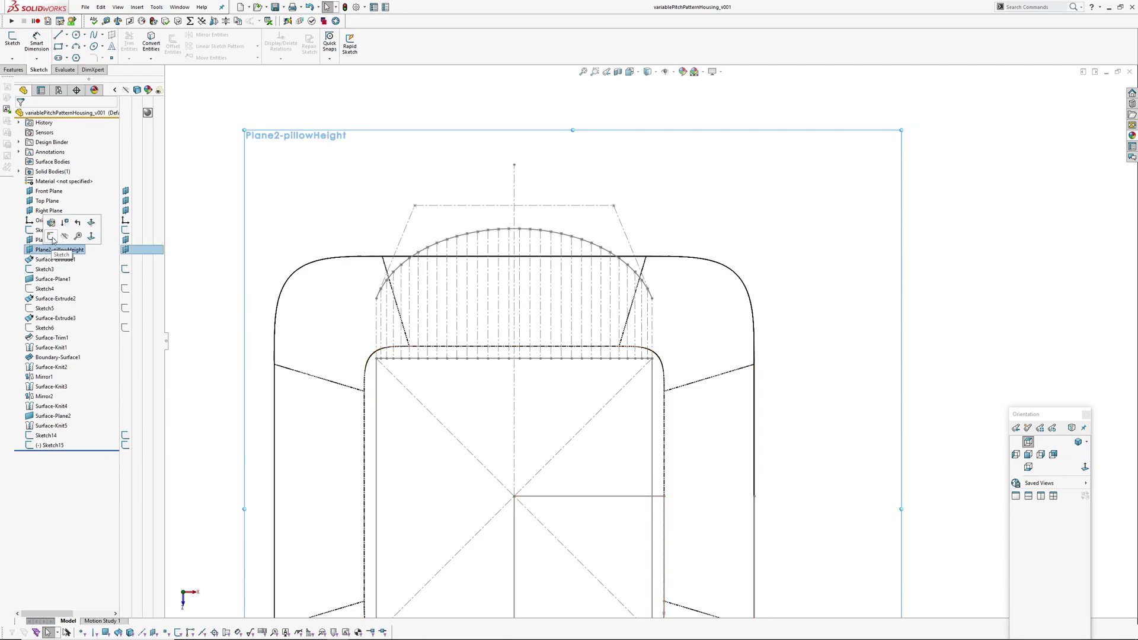
pyautogui.click(51, 237)
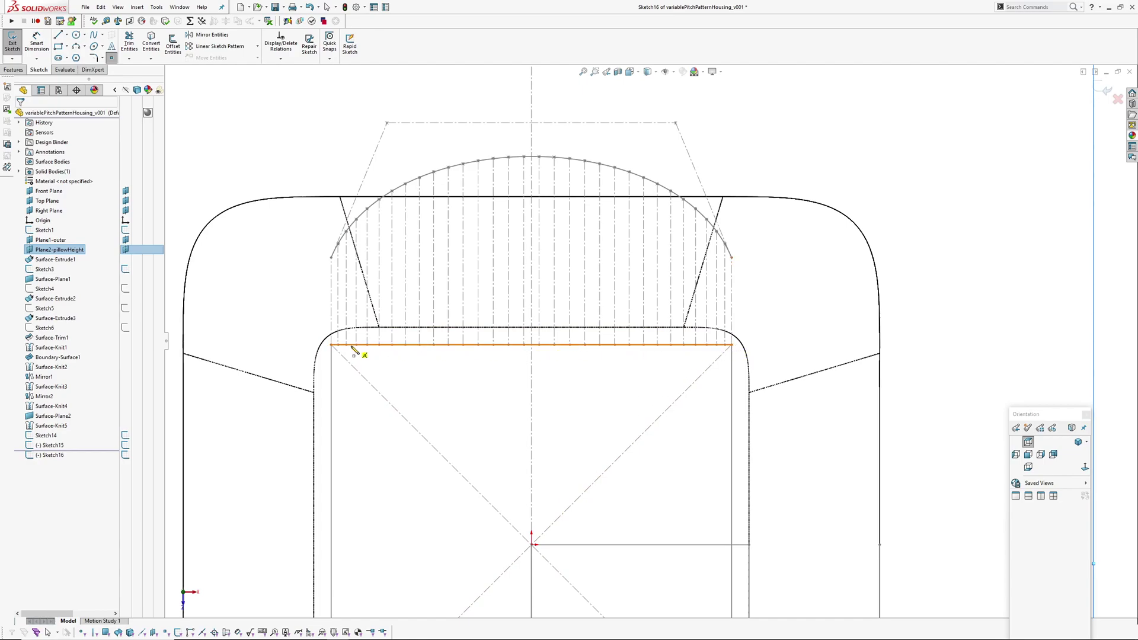
pyautogui.scroll(-2, 375, 352)
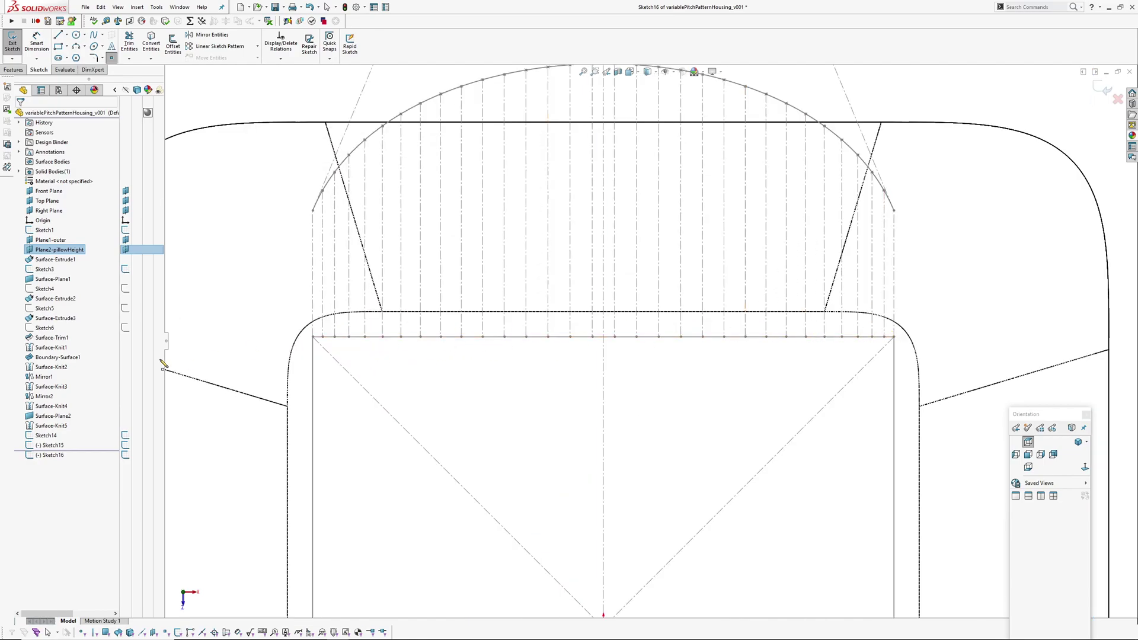
pyautogui.click(313, 337)
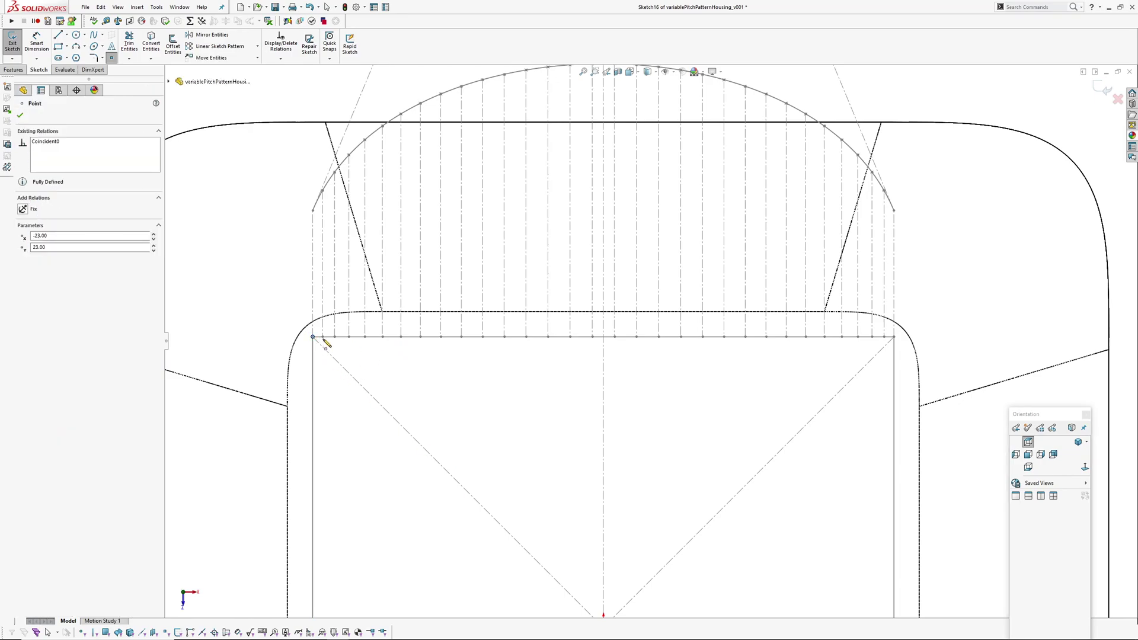
pyautogui.click(322, 337)
pyautogui.click(335, 336)
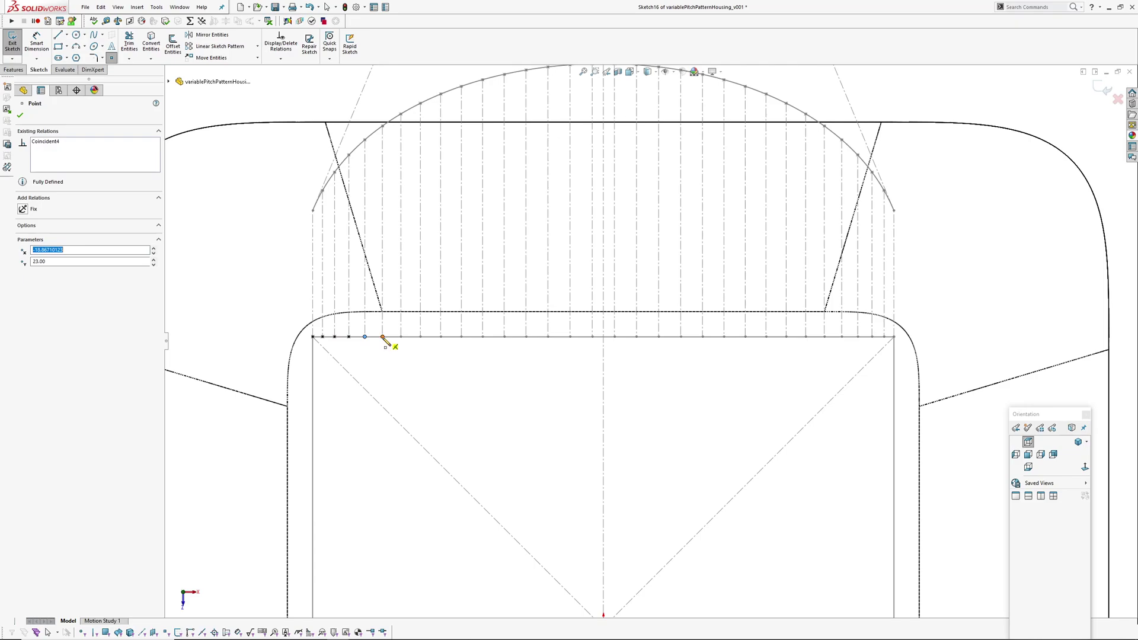
pyautogui.click(441, 337)
pyautogui.click(806, 337)
pyautogui.click(842, 338)
pyautogui.rightClick(902, 358)
pyautogui.click(956, 357)
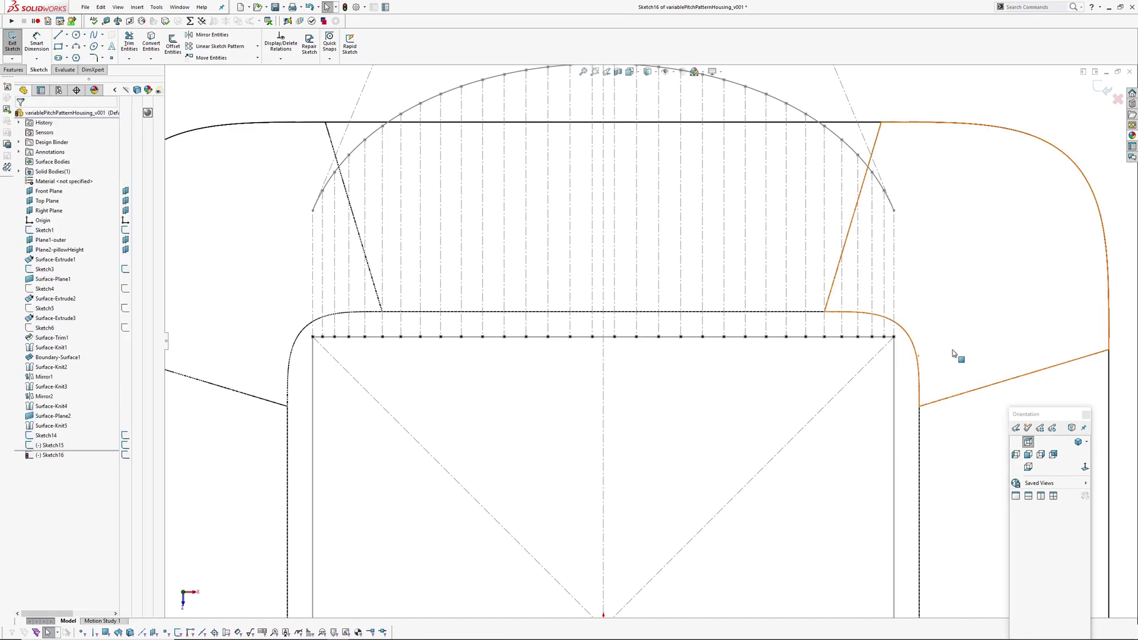
pyautogui.click(1102, 89)
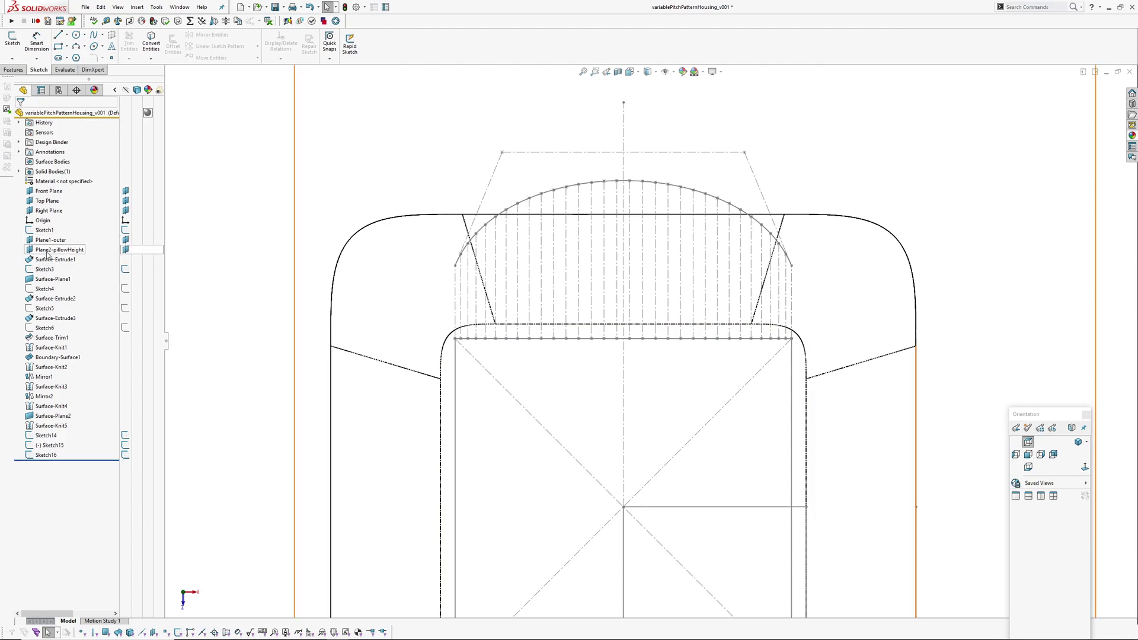
# In a new sketch on Plane2-pillowHeight, draw a circle about 1.4 mm in diameter centered on the square's upper-left corner.
pyautogui.click(48, 251)
pyautogui.click(53, 239)
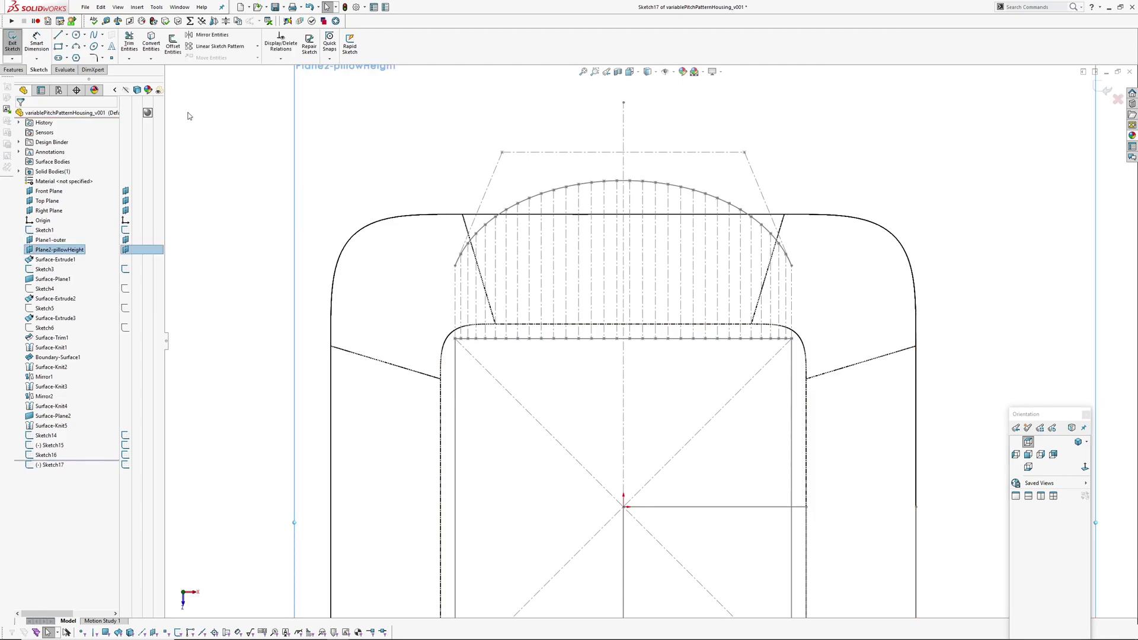
pyautogui.click(77, 36)
pyautogui.scroll(-5, 418, 308)
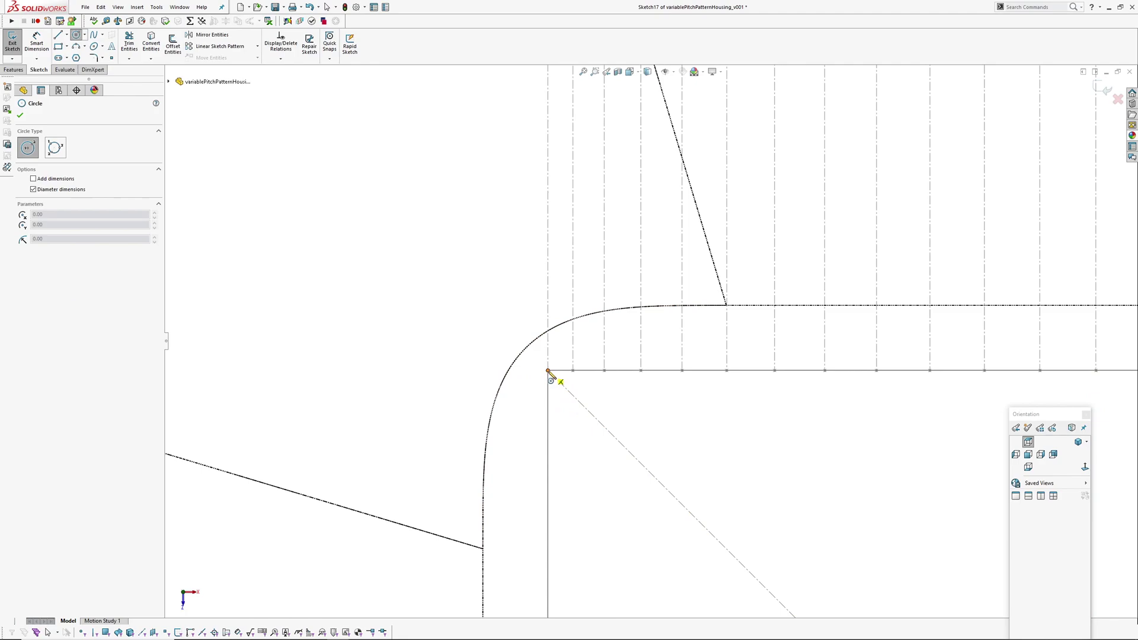
pyautogui.moveTo(515, 360)
pyautogui.keyDown('ctrl'); pyautogui.mouseDown(button='middle')
pyautogui.moveTo(446, 360)
pyautogui.moveTo(485, 282)
pyautogui.moveTo(460, 287)
pyautogui.mouseUp(button='middle'); pyautogui.keyUp('ctrl')
pyautogui.click(481, 372)
pyautogui.click(498, 385)
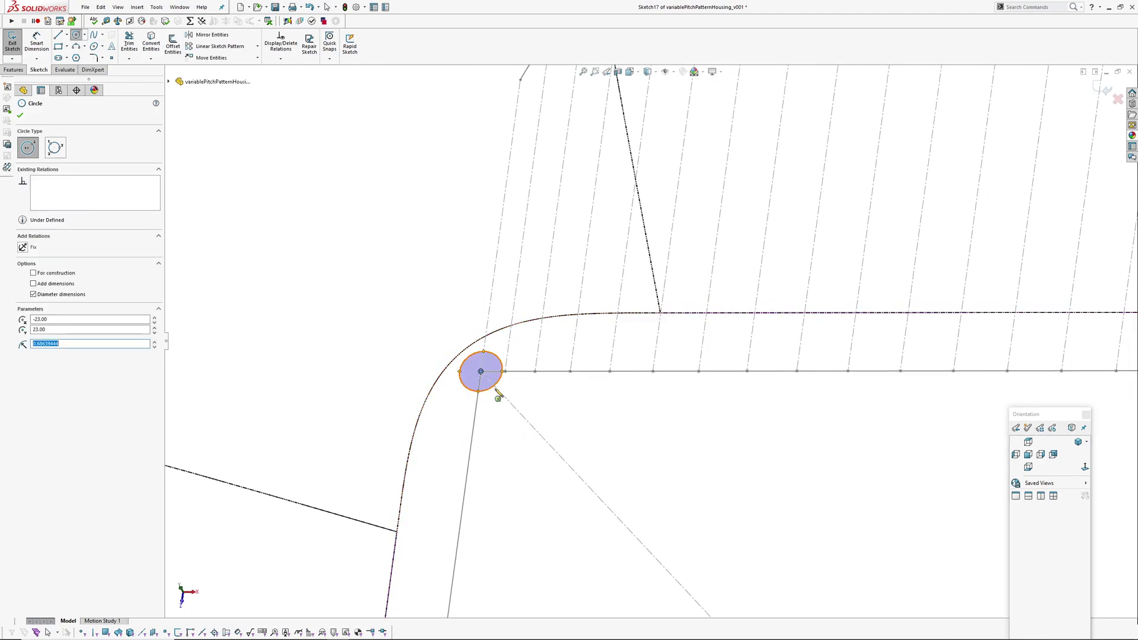
pyautogui.press('Escape')
# Dimension the corner circle's diameter to 0.5 mm and close the sketch.
pyautogui.click(35, 41)
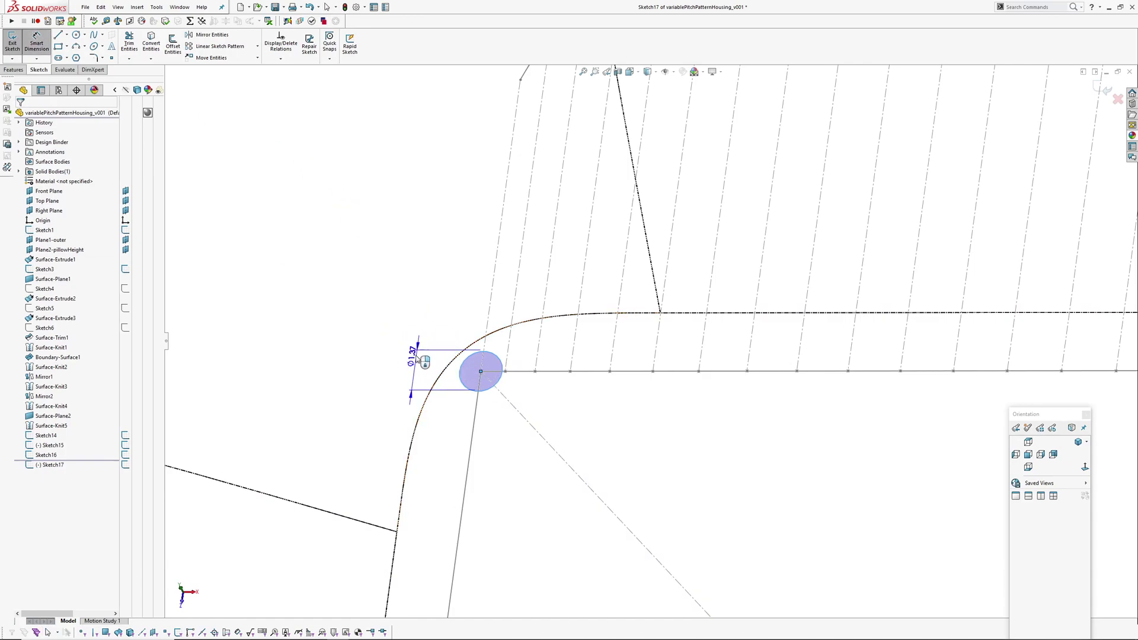
pyautogui.click(418, 359)
pyautogui.write('0.5')
pyautogui.press('Return')
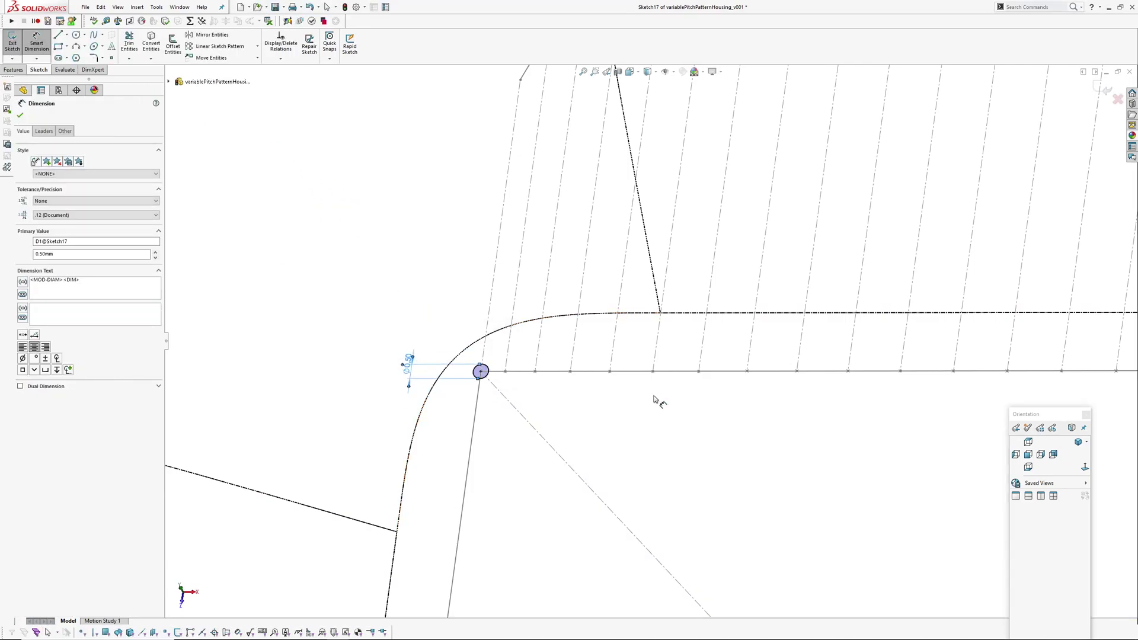
pyautogui.scroll(2, 681, 394)
pyautogui.scroll(-5, 681, 393)
pyautogui.moveTo(556, 376); pyautogui.dragTo(556, 394, button='middle')
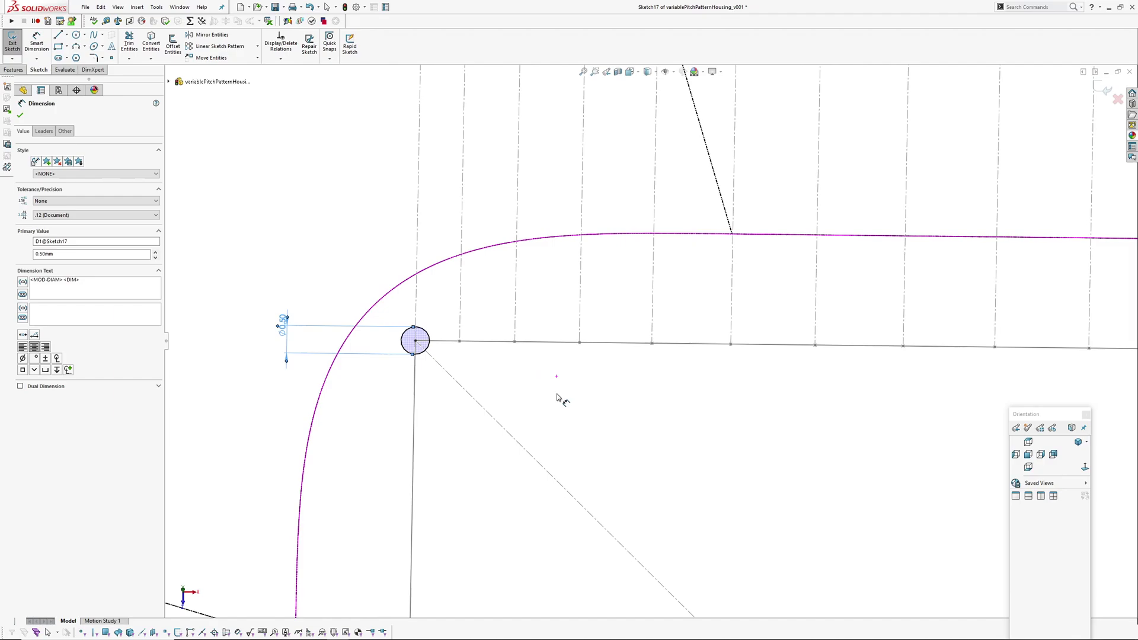
pyautogui.scroll(4, 593, 368)
pyautogui.click(1089, 99)
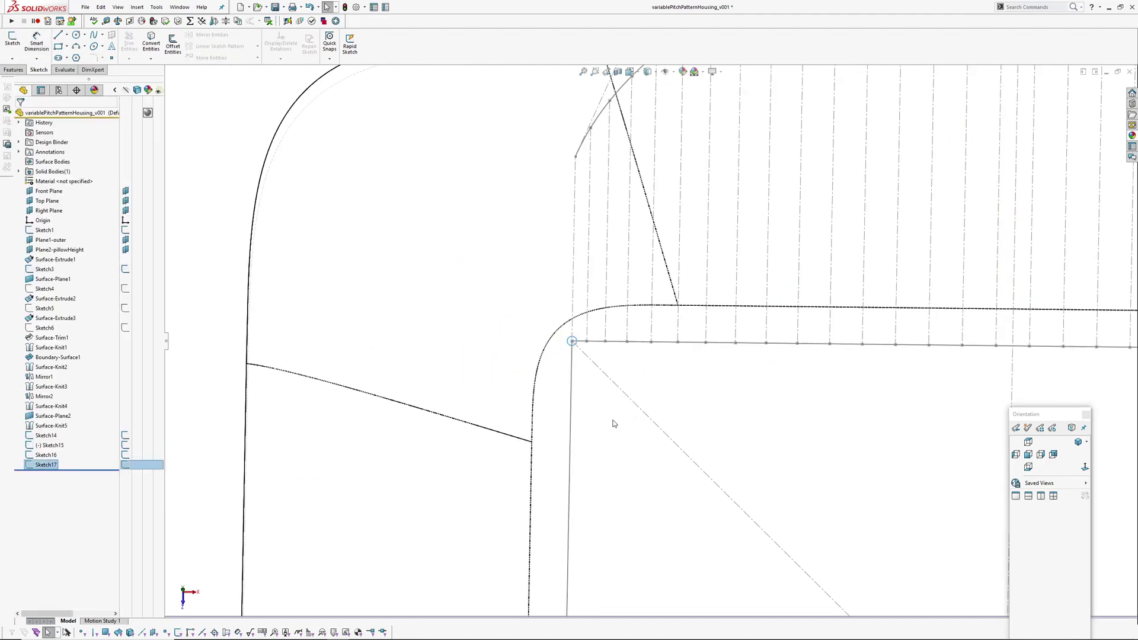
# Cut-extrude the corner circle to a blind depth of 0.5 mm and display the housing shaded with edges.
pyautogui.click(137, 7)
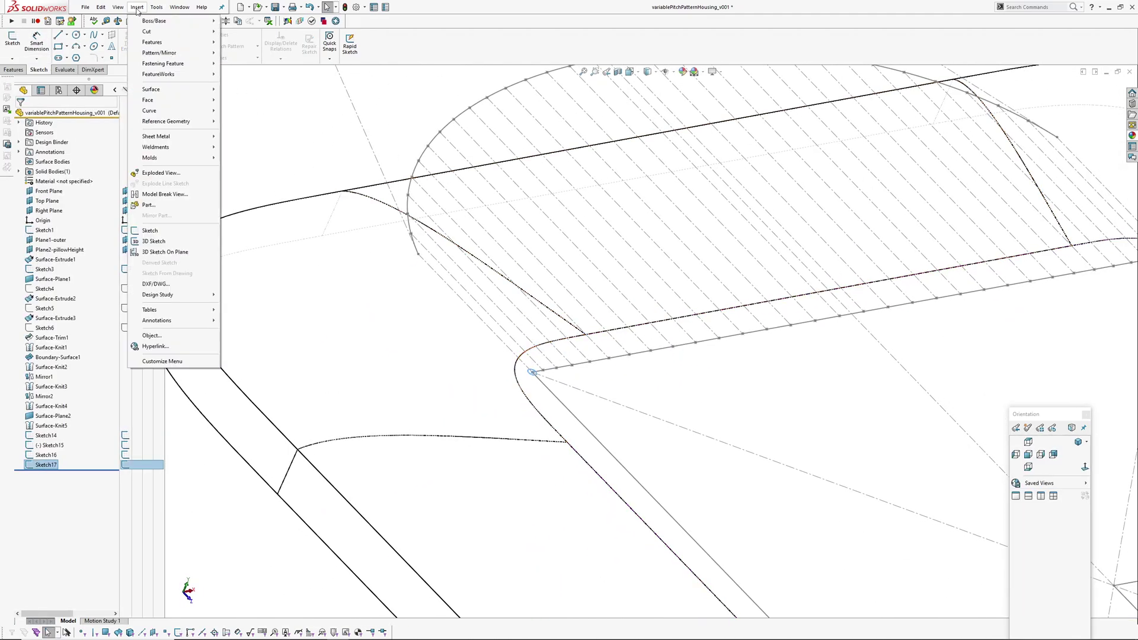
pyautogui.moveTo(154, 14)
pyautogui.click(241, 31)
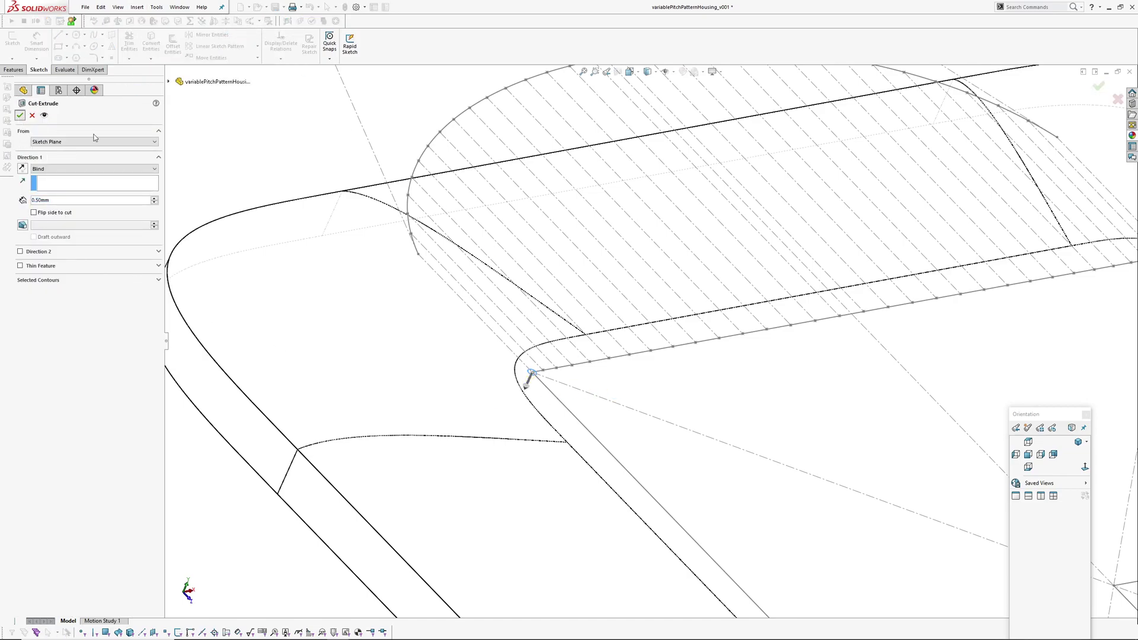
pyautogui.click(19, 115)
pyautogui.moveTo(608, 402)
pyautogui.mouseDown(button='middle')
pyautogui.moveTo(621, 375)
pyautogui.moveTo(571, 372)
pyautogui.moveTo(599, 371)
pyautogui.mouseUp(button='middle')
pyautogui.press('2')
pyautogui.moveTo(533, 321)
pyautogui.mouseDown(button='middle')
pyautogui.moveTo(637, 378)
pyautogui.moveTo(586, 355)
pyautogui.mouseUp(button='middle')
pyautogui.press('z')
pyautogui.press('z')
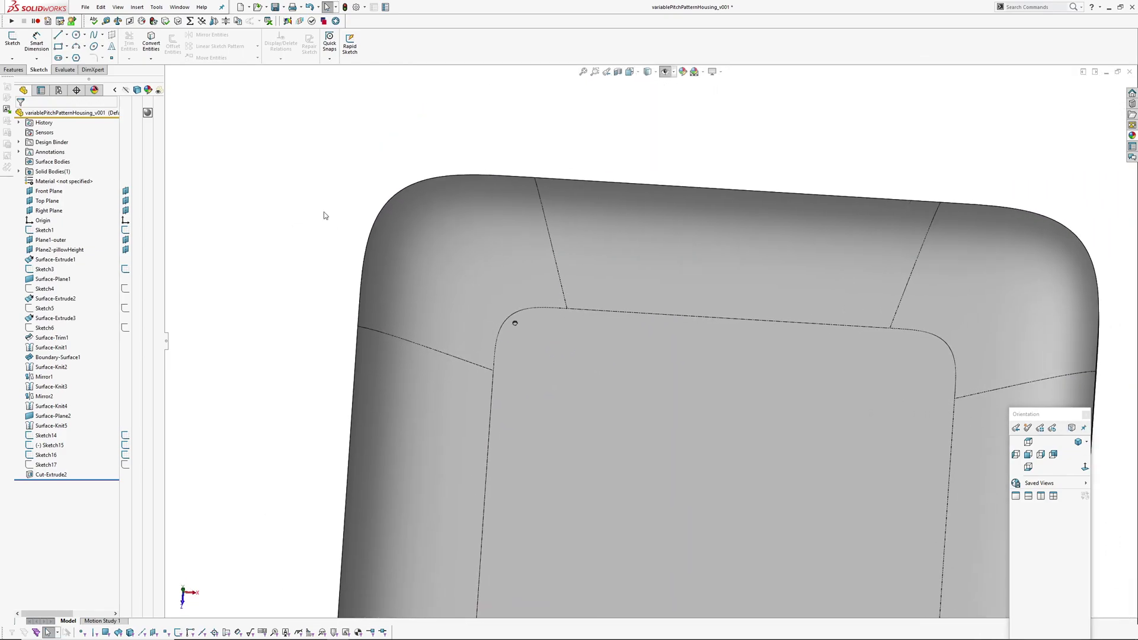
pyautogui.scroll(-3, 473, 297)
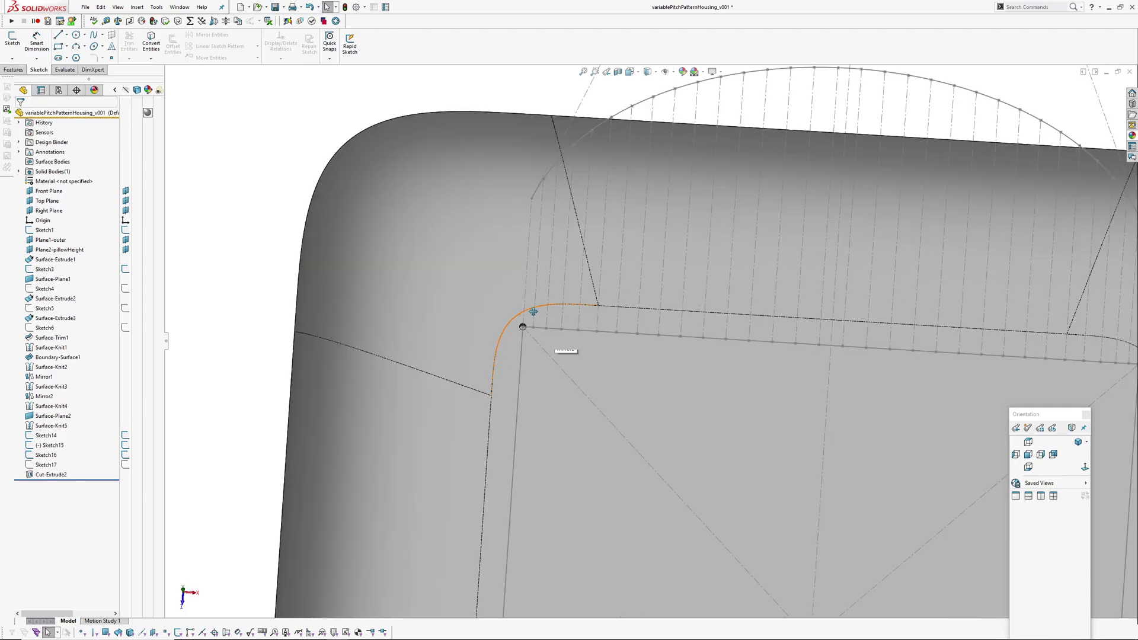
# Rename the sketch containing the pattern points to Sketch16-sketchPattern.
pyautogui.click(40, 456)
pyautogui.click(42, 457)
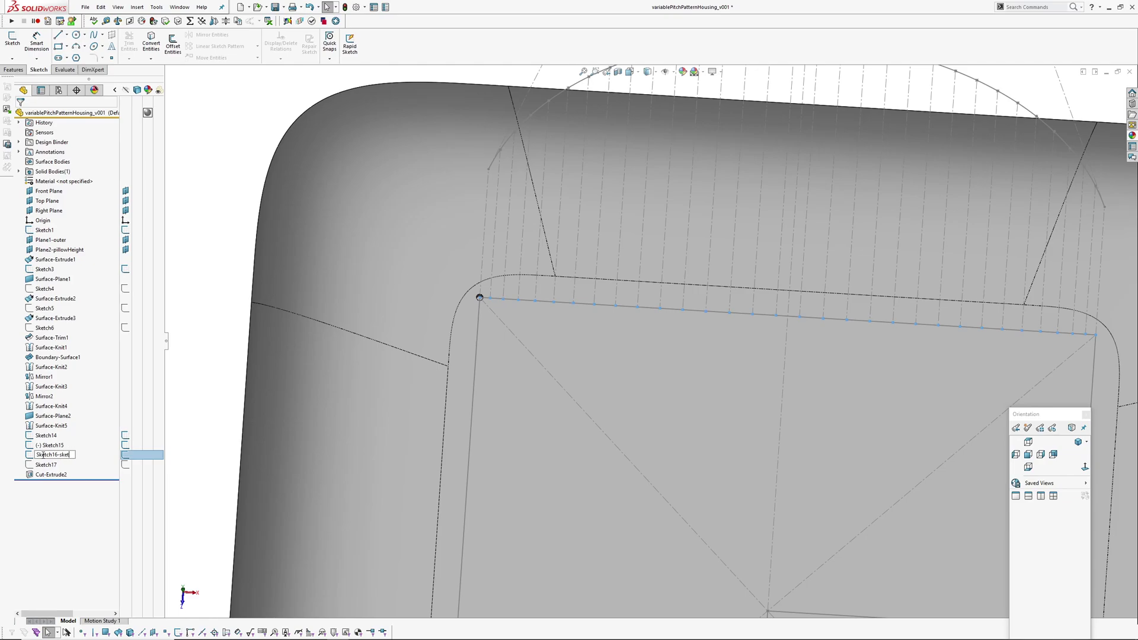
pyautogui.write('-sketchPattern')
pyautogui.press('Return')
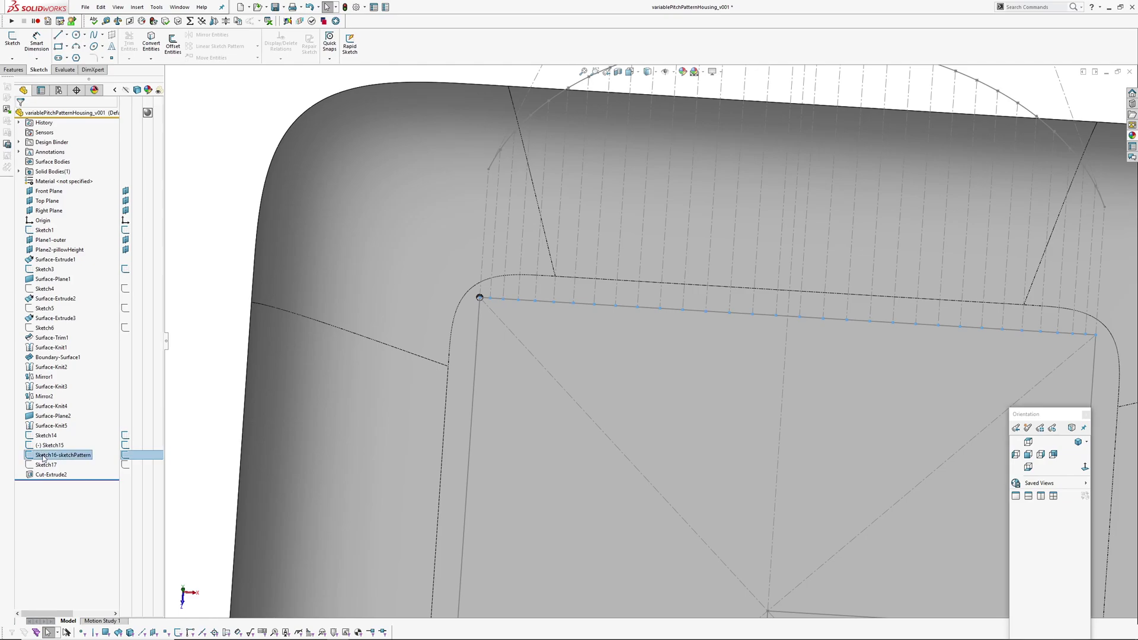
pyautogui.click(214, 195)
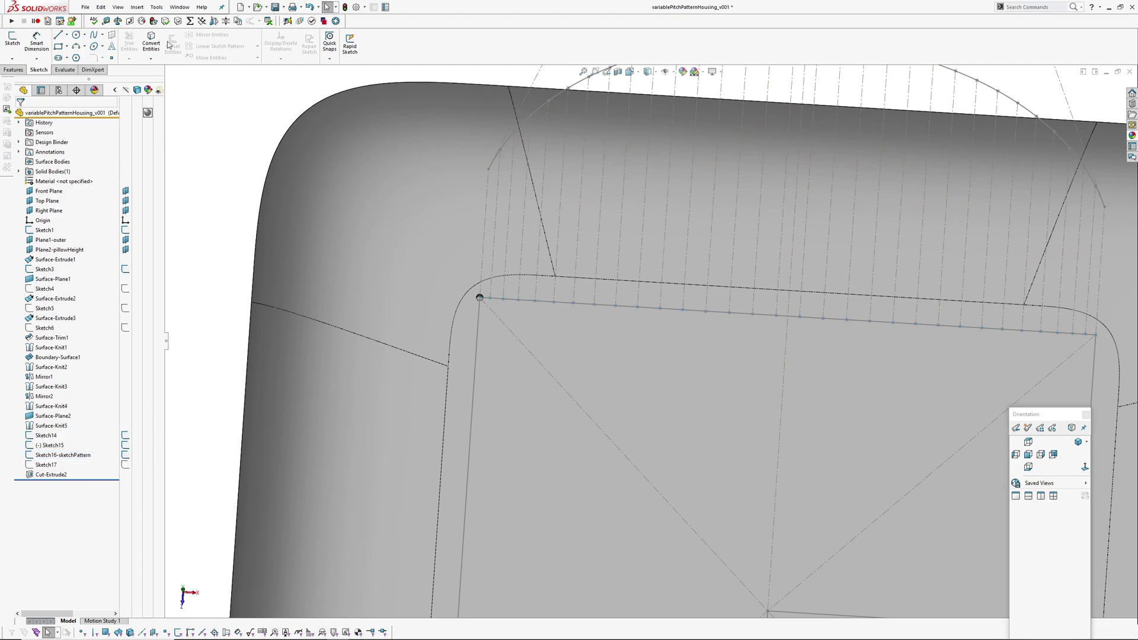
# Set up a sketch driven pattern with Sketch16-sketchPattern as the reference sketch and Cut-Extrude2 as the feature to pattern.
pyautogui.click(136, 7)
pyautogui.moveTo(178, 52)
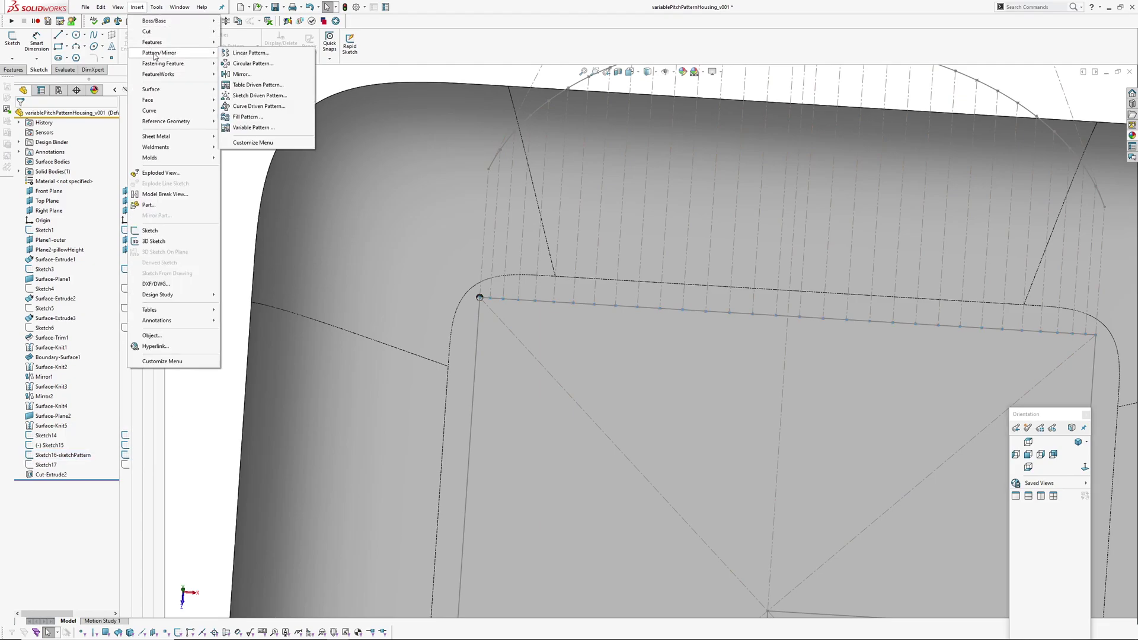
pyautogui.click(255, 96)
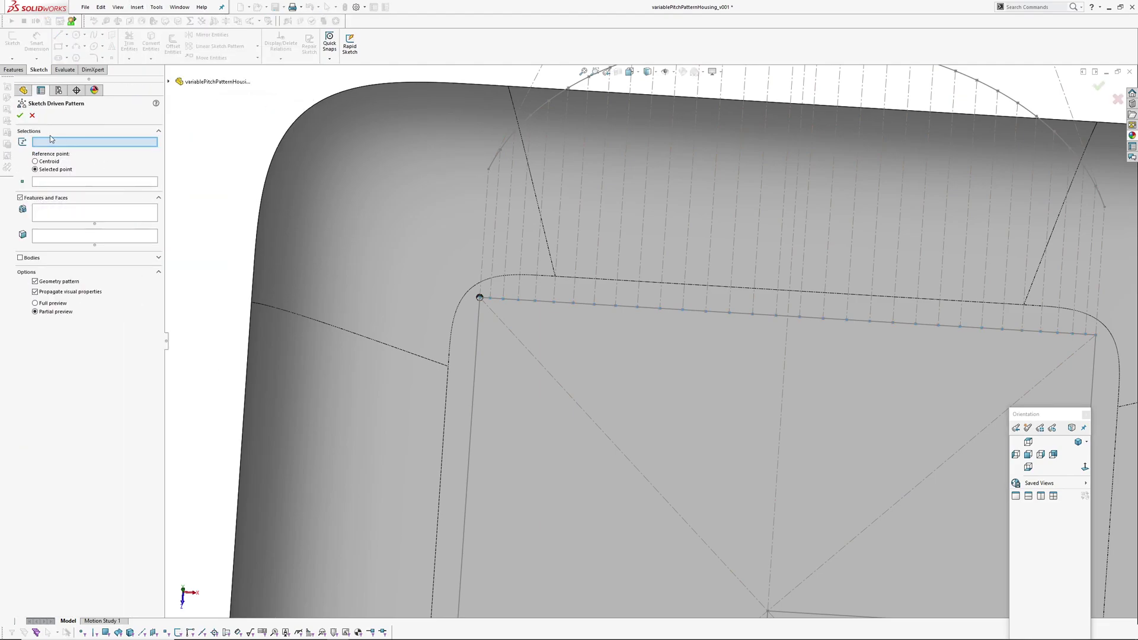
pyautogui.click(168, 82)
pyautogui.click(213, 424)
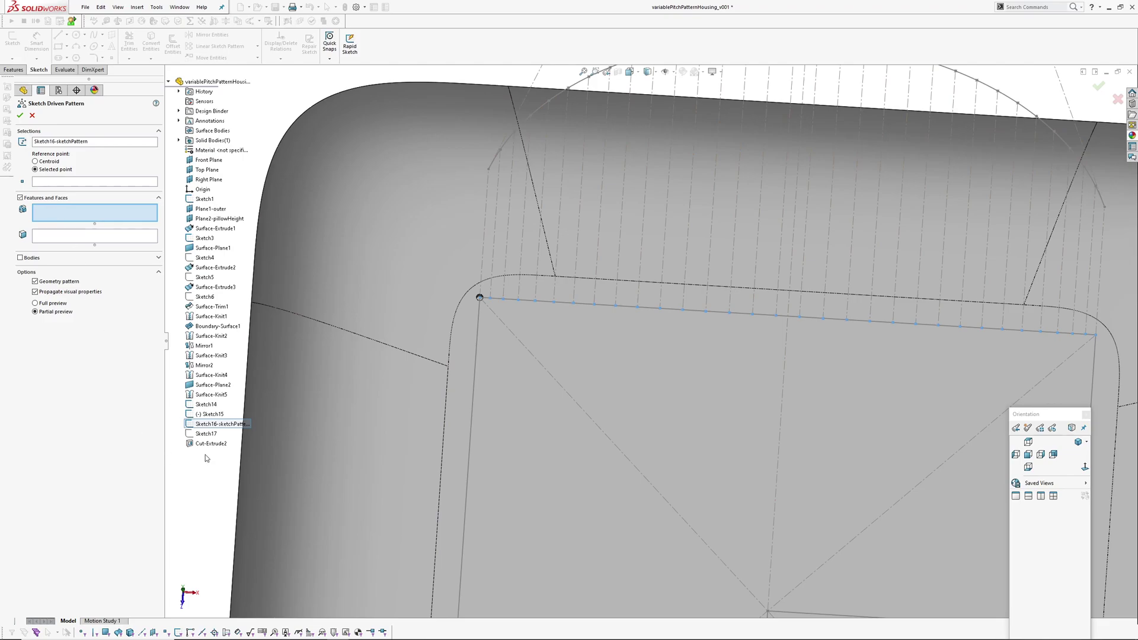
pyautogui.click(210, 444)
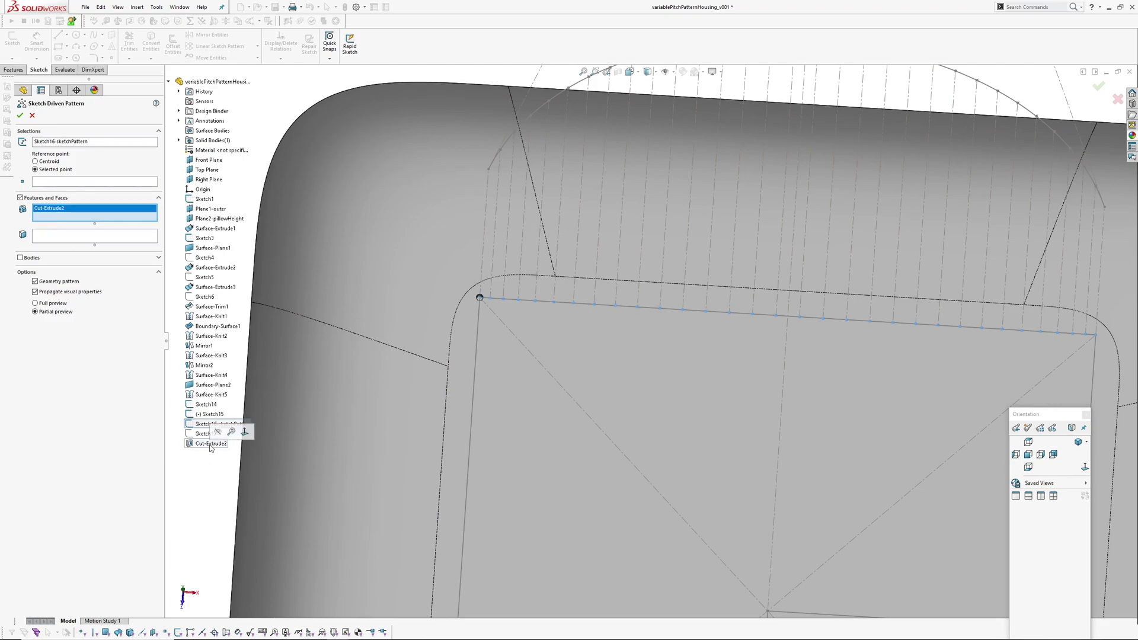
# Turn off the geometry pattern option, use the centroid as reference point, and create the hole pattern.
pyautogui.click(35, 281)
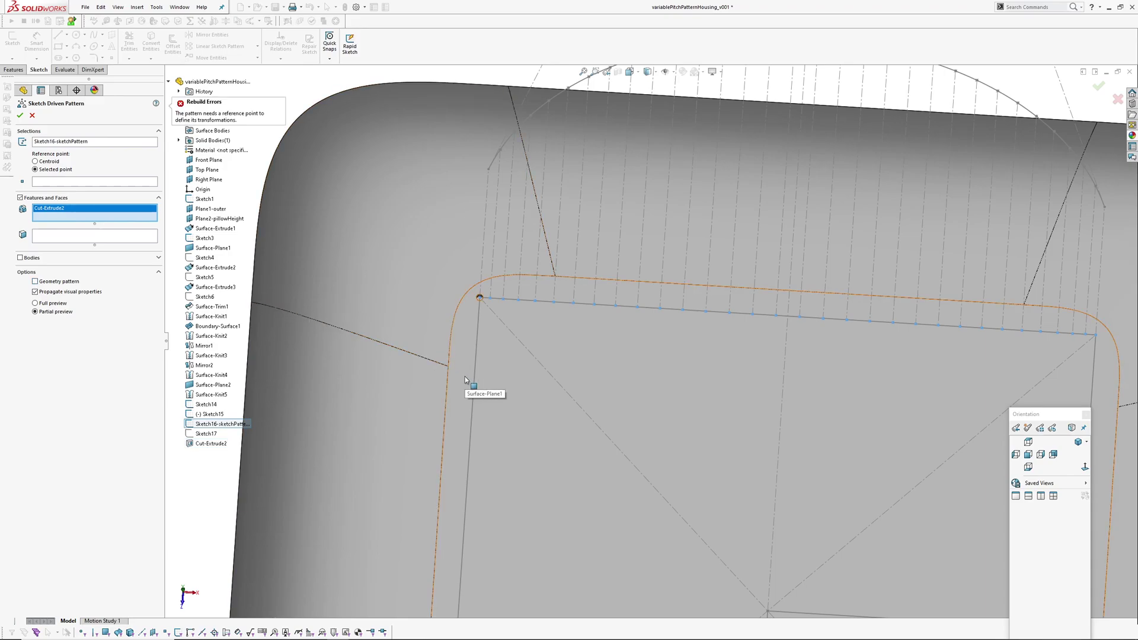
pyautogui.click(35, 161)
pyautogui.moveTo(561, 353); pyautogui.dragTo(557, 332, button='middle')
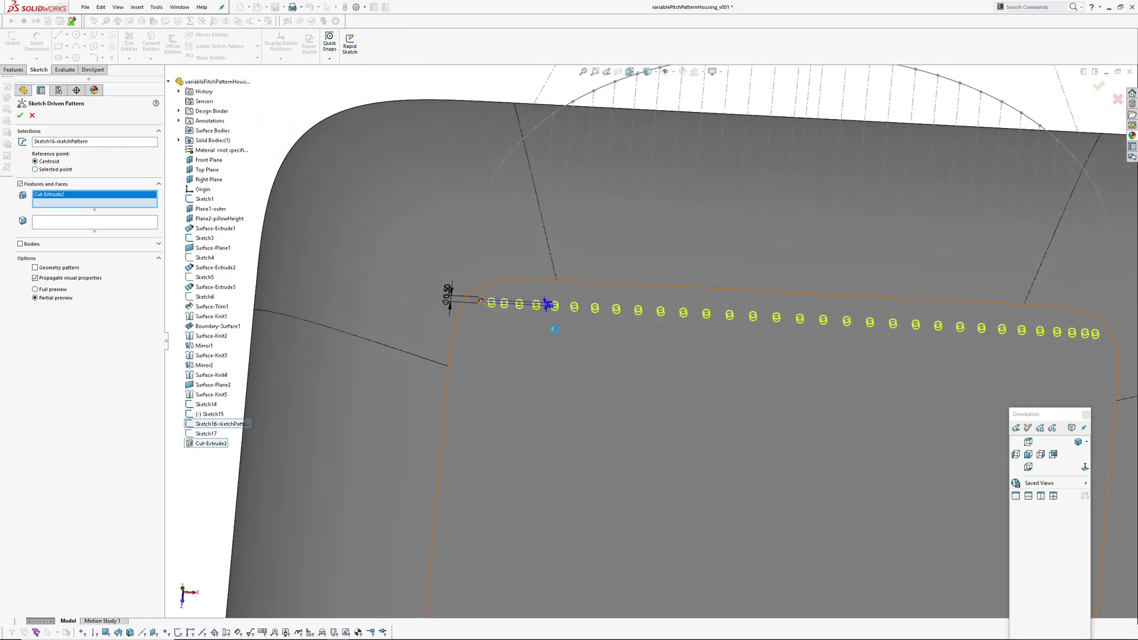
pyautogui.press('Return')
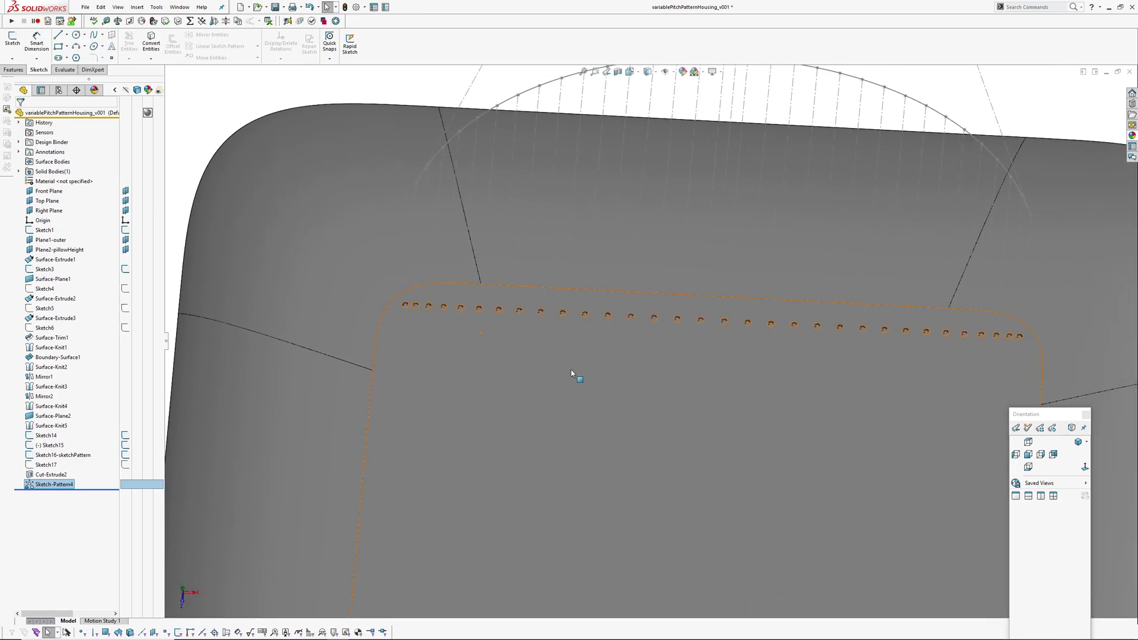
pyautogui.scroll(5, 571, 372)
pyautogui.moveTo(581, 373)
pyautogui.mouseDown(button='middle')
pyautogui.moveTo(617, 399)
pyautogui.moveTo(629, 393)
pyautogui.moveTo(567, 345)
pyautogui.mouseUp(button='middle')
pyautogui.click(338, 236)
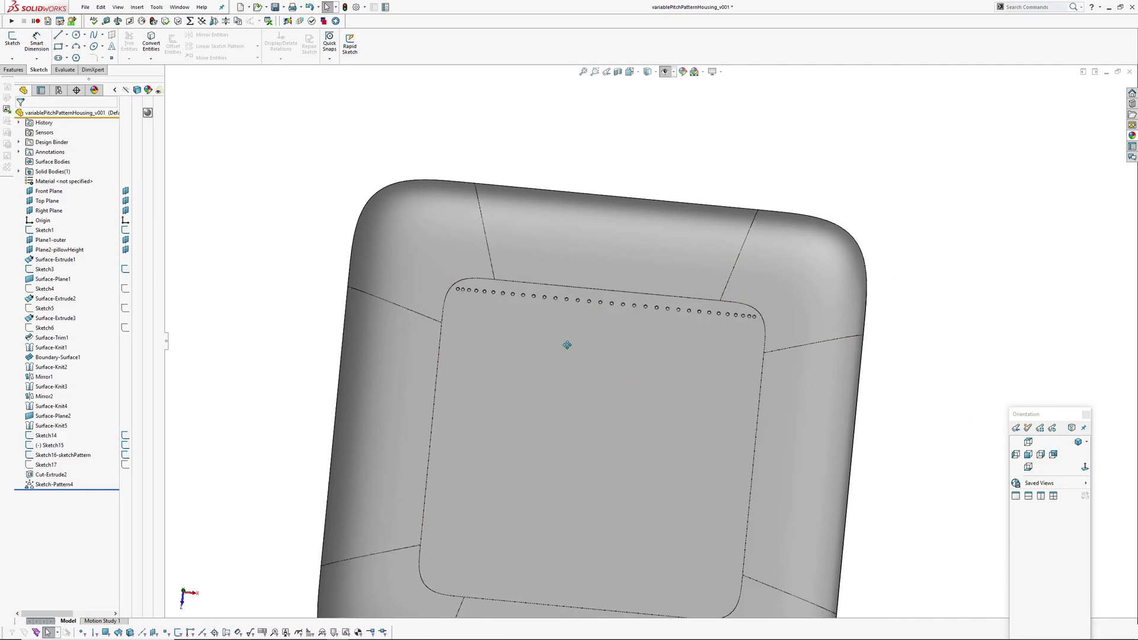
pyautogui.scroll(-2, 547, 323)
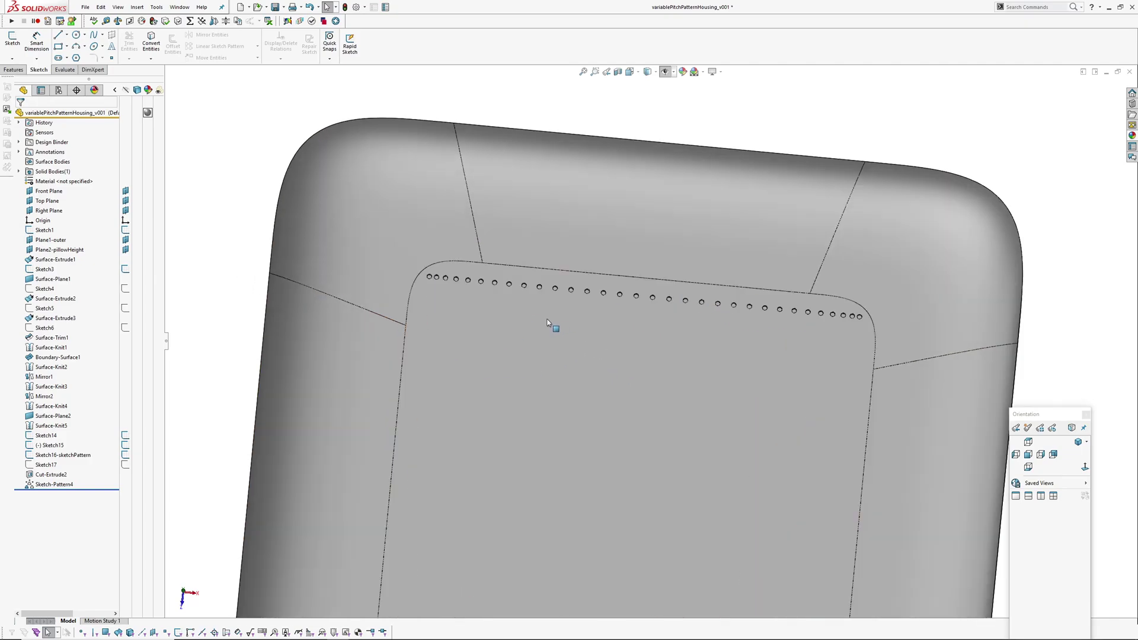
# Show the sketches and set up a curve driven pattern with the left vertical line of Sketch14 as Direction 1.
pyautogui.click(47, 485)
pyautogui.click(236, 241)
pyautogui.keyDown('ctrl'); pyautogui.moveTo(497, 393); pyautogui.dragTo(499, 336, button='middle'); pyautogui.keyUp('ctrl')
pyautogui.press('h')
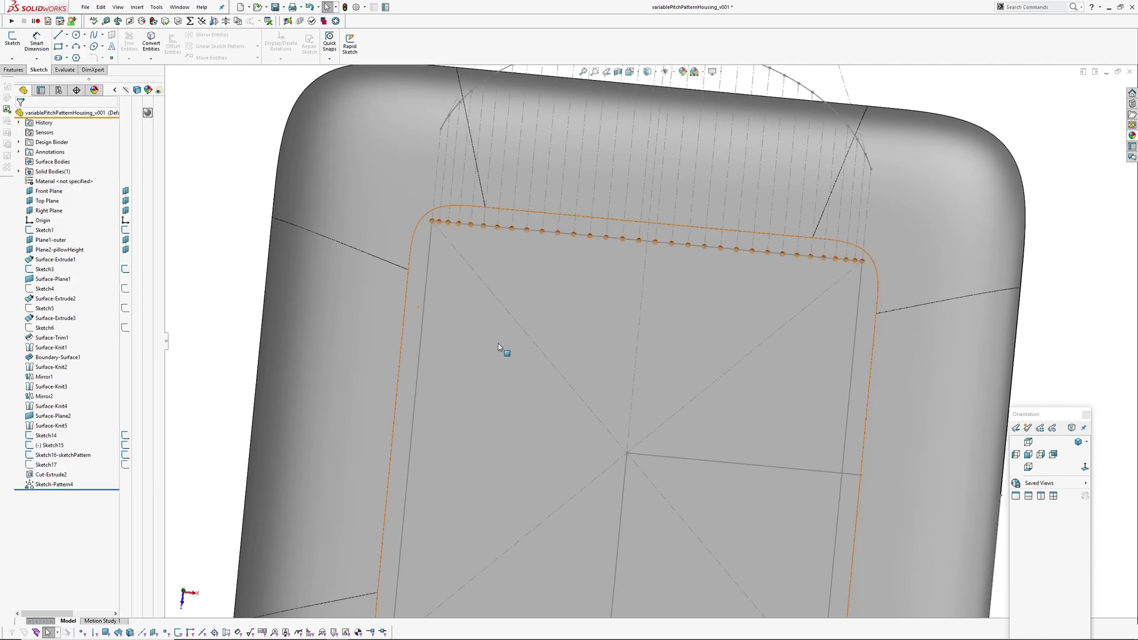
pyautogui.click(136, 7)
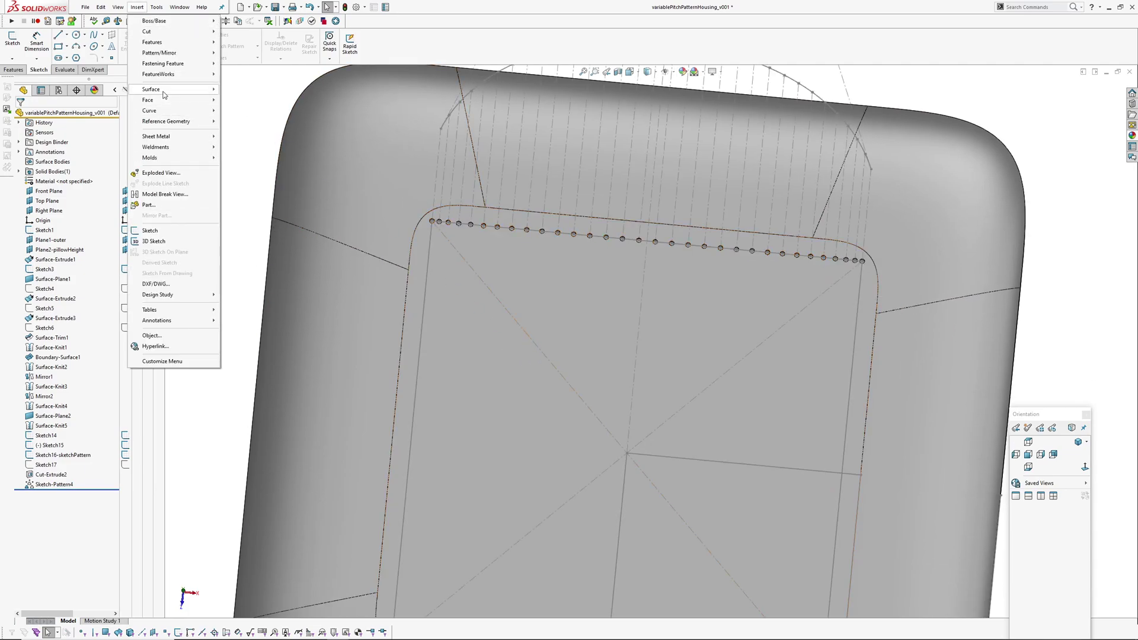
pyautogui.moveTo(162, 54)
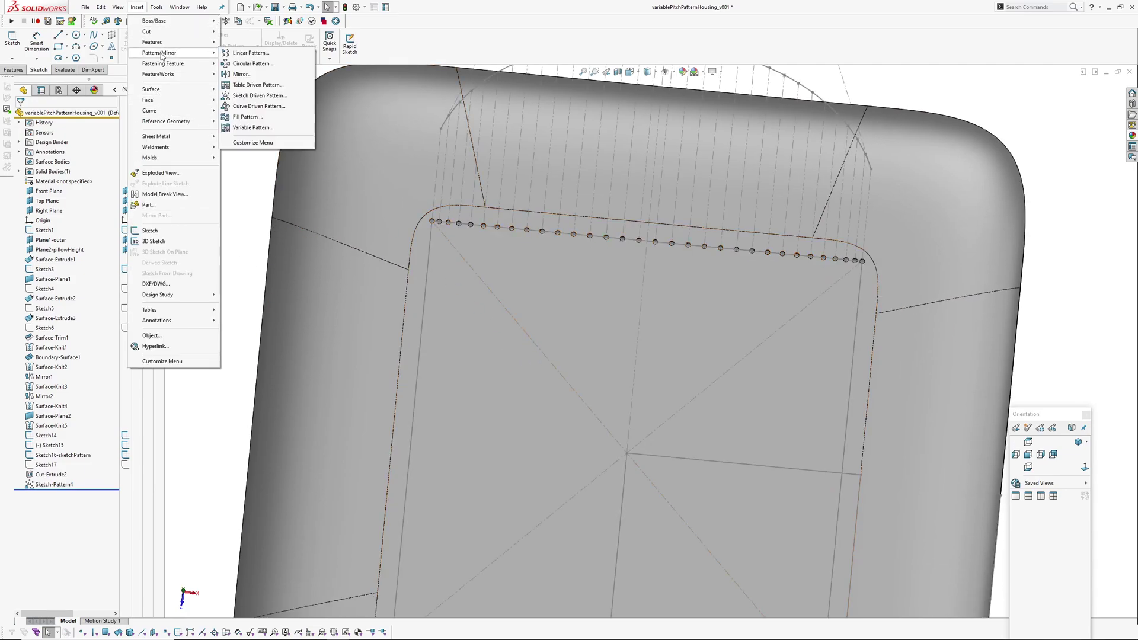
pyautogui.click(247, 106)
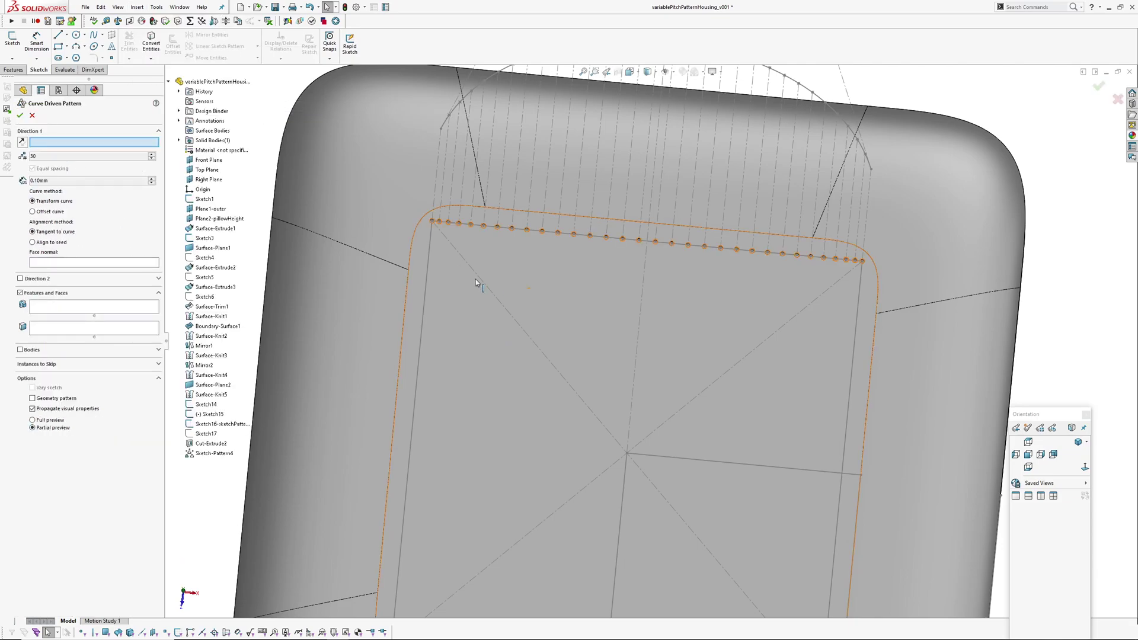
pyautogui.click(429, 250)
pyautogui.keyDown('ctrl'); pyautogui.moveTo(460, 309); pyautogui.dragTo(508, 270, button='middle'); pyautogui.keyUp('ctrl')
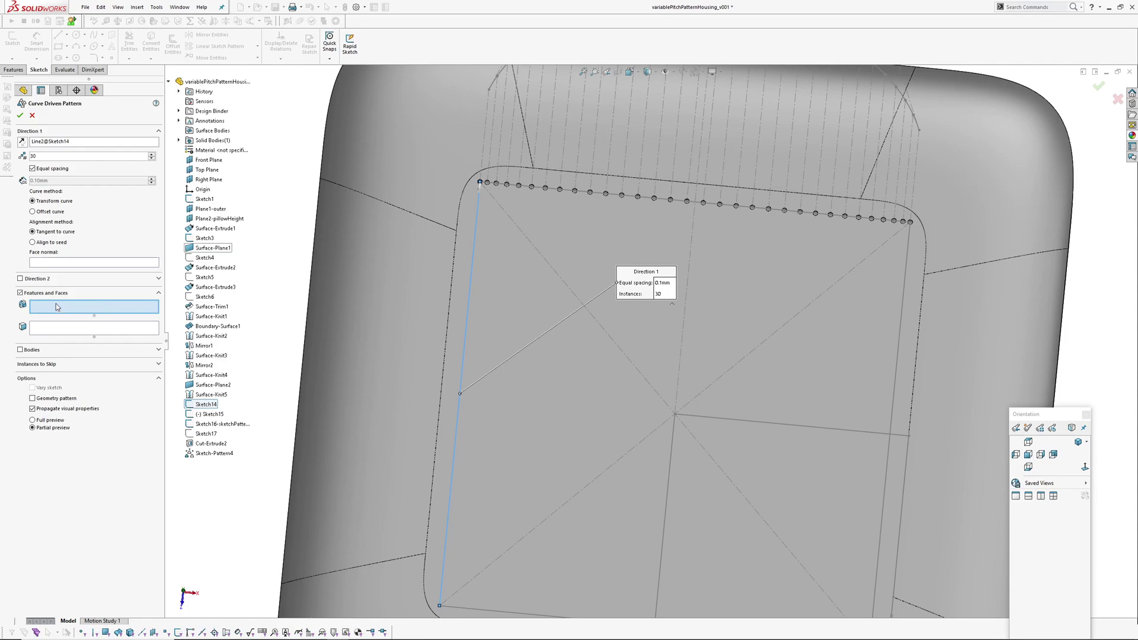
# Pattern the Sketch-Pattern4 hole row along the line with 30 equally spaced instances, and hide the sketches.
pyautogui.click(205, 454)
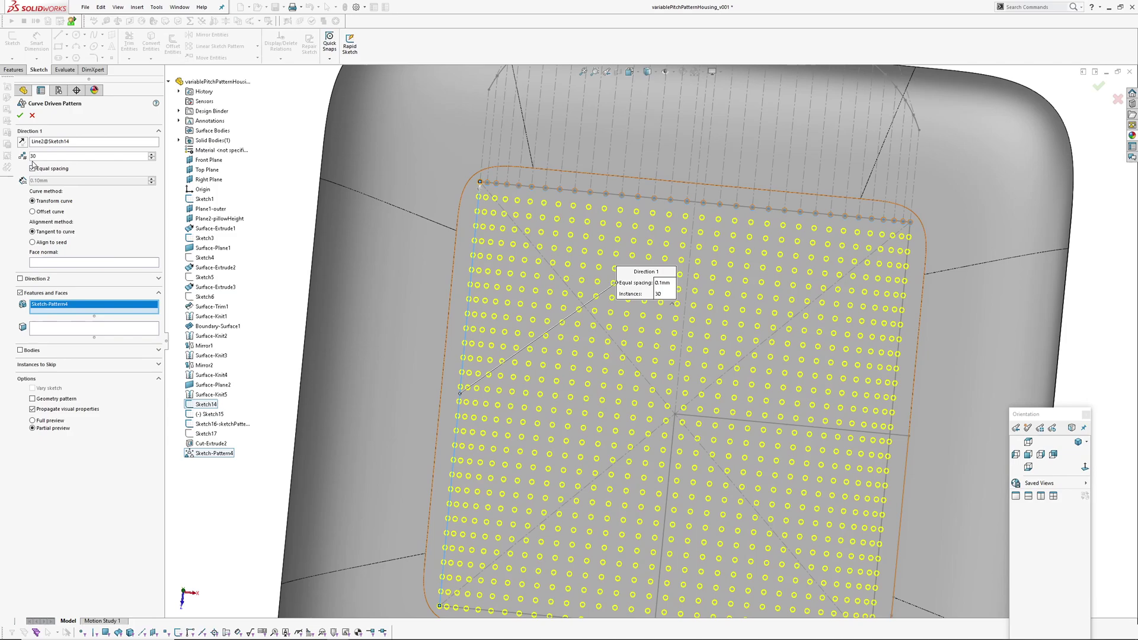
pyautogui.scroll(1, 445, 346)
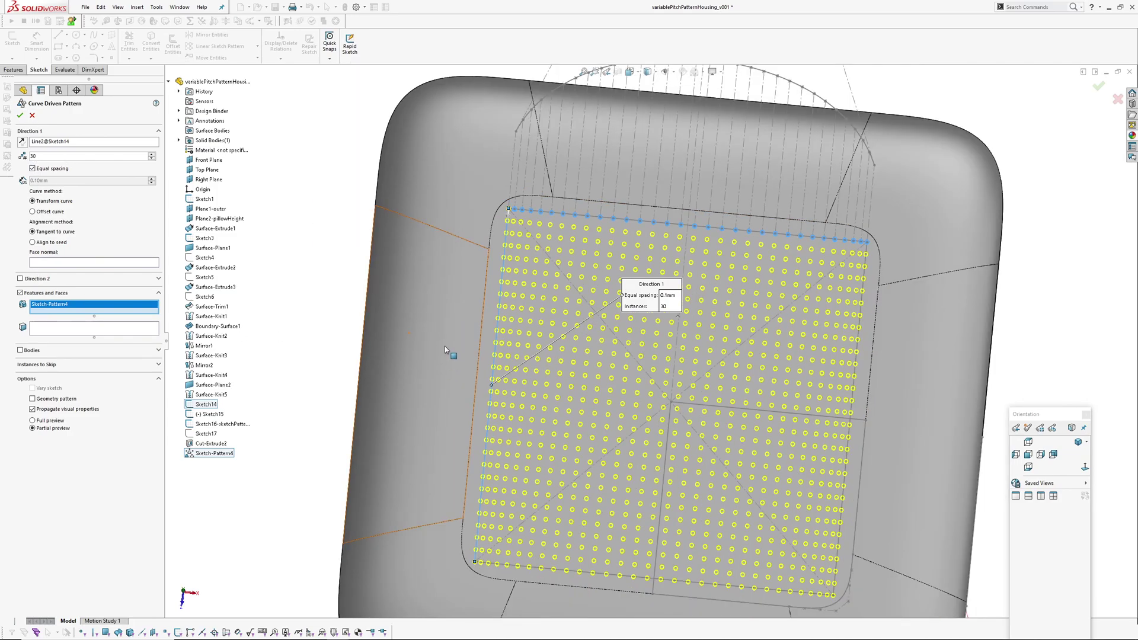
pyautogui.keyDown('ctrl'); pyautogui.moveTo(444, 346); pyautogui.dragTo(430, 246, button='middle'); pyautogui.keyUp('ctrl')
pyautogui.press('Return')
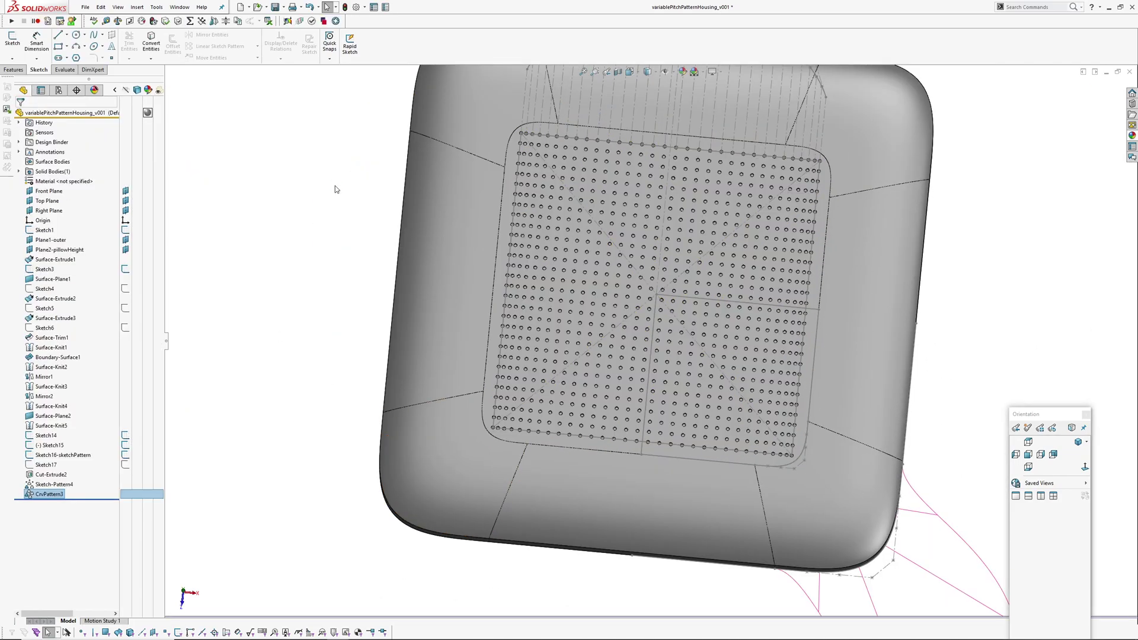
pyautogui.scroll(4, 646, 340)
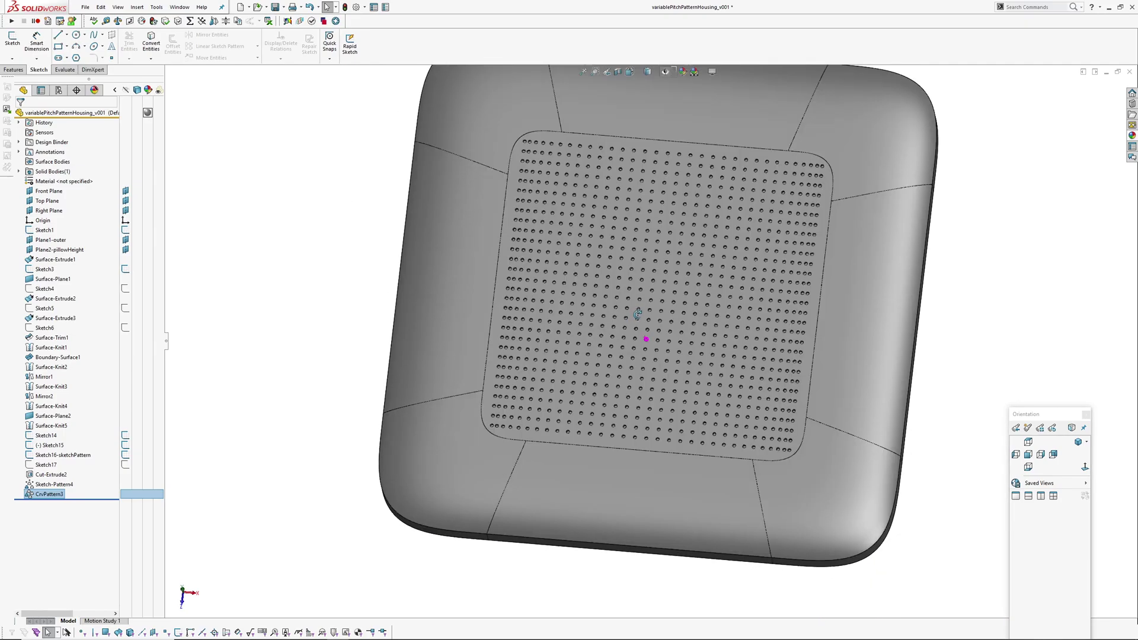
pyautogui.click(845, 338)
pyautogui.scroll(-2, 842, 335)
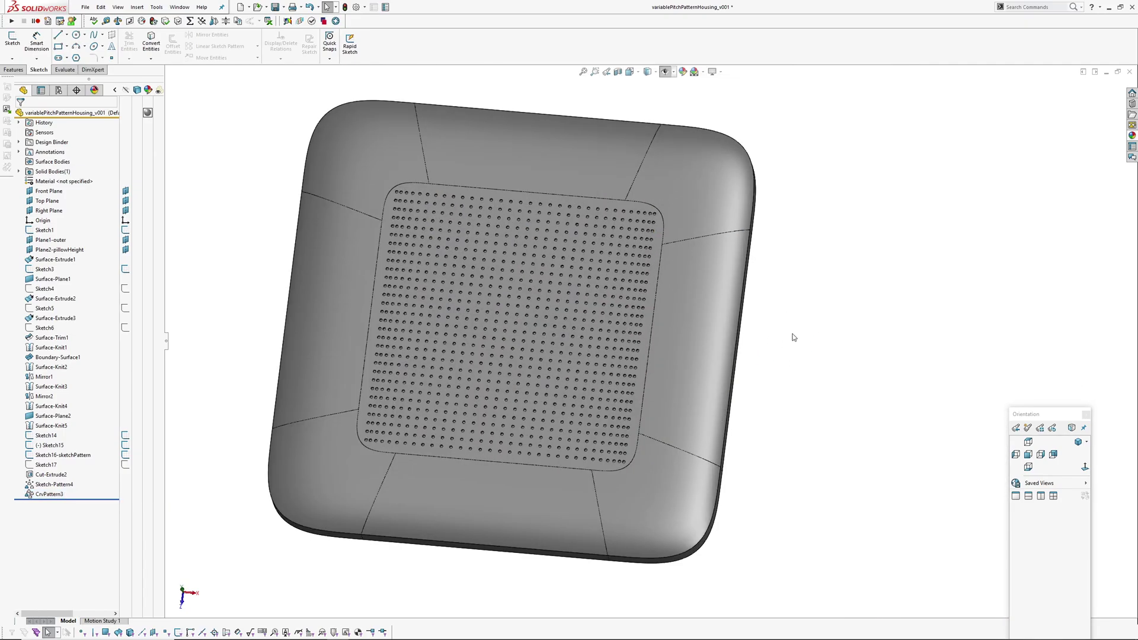
pyautogui.moveTo(793, 338)
pyautogui.mouseDown(button='middle')
pyautogui.moveTo(808, 336)
pyautogui.moveTo(800, 373)
pyautogui.moveTo(795, 351)
pyautogui.moveTo(808, 347)
pyautogui.moveTo(790, 322)
pyautogui.moveTo(808, 338)
pyautogui.mouseUp(button='middle')
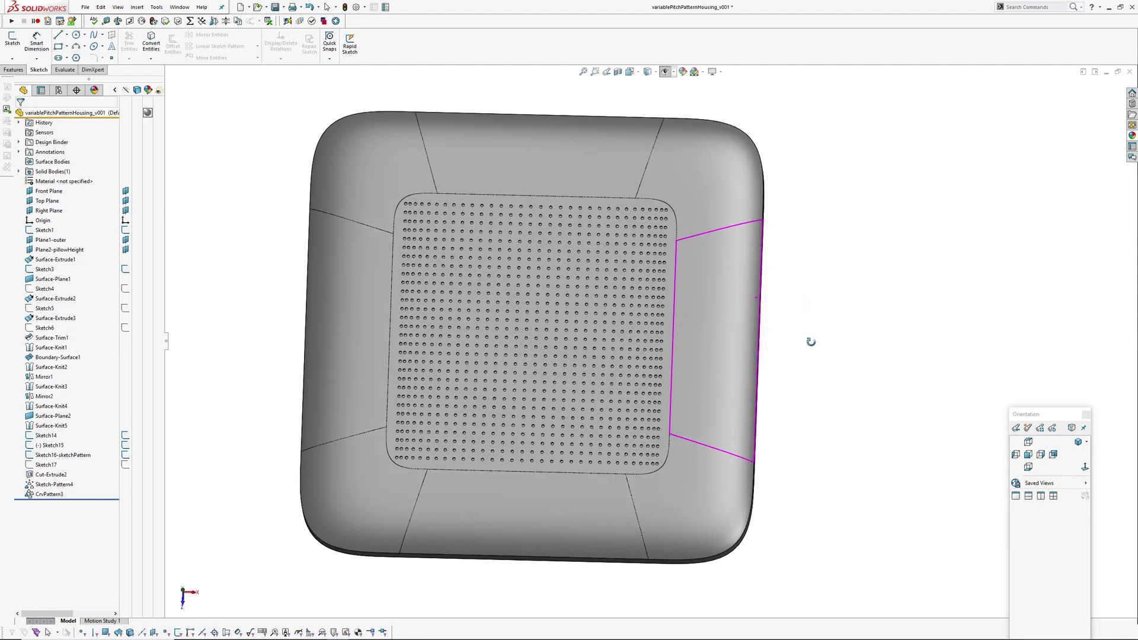
# Edit Sketch15, moving the spline's upper left control vertex past the centerline to form a central peak, and rebuild the pattern.
pyautogui.click(43, 447)
pyautogui.click(50, 418)
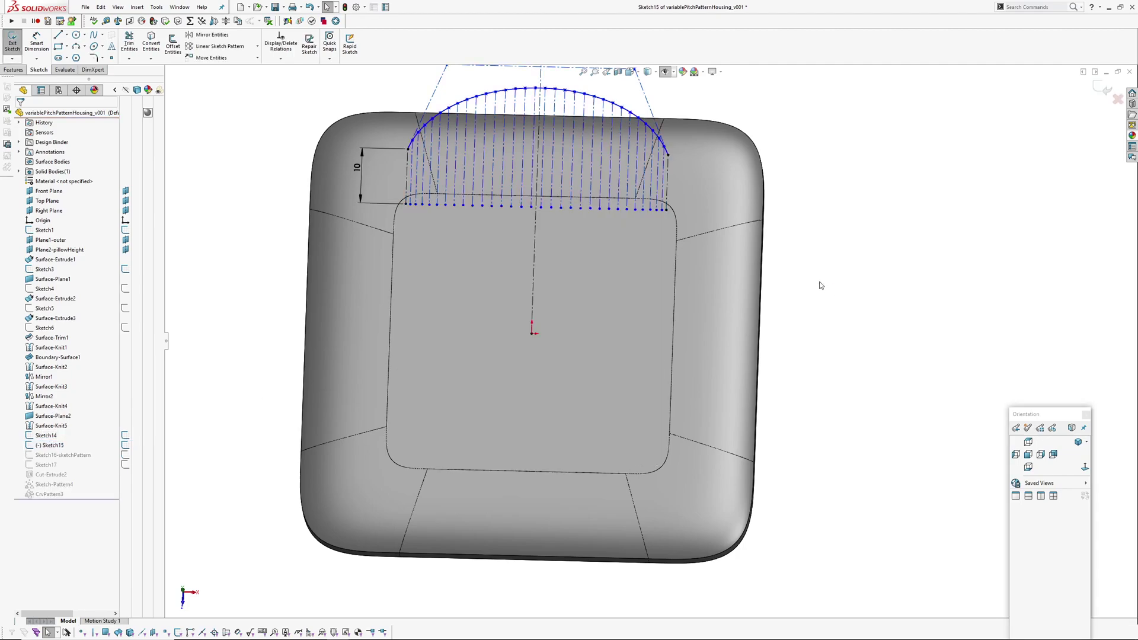
pyautogui.click(1027, 458)
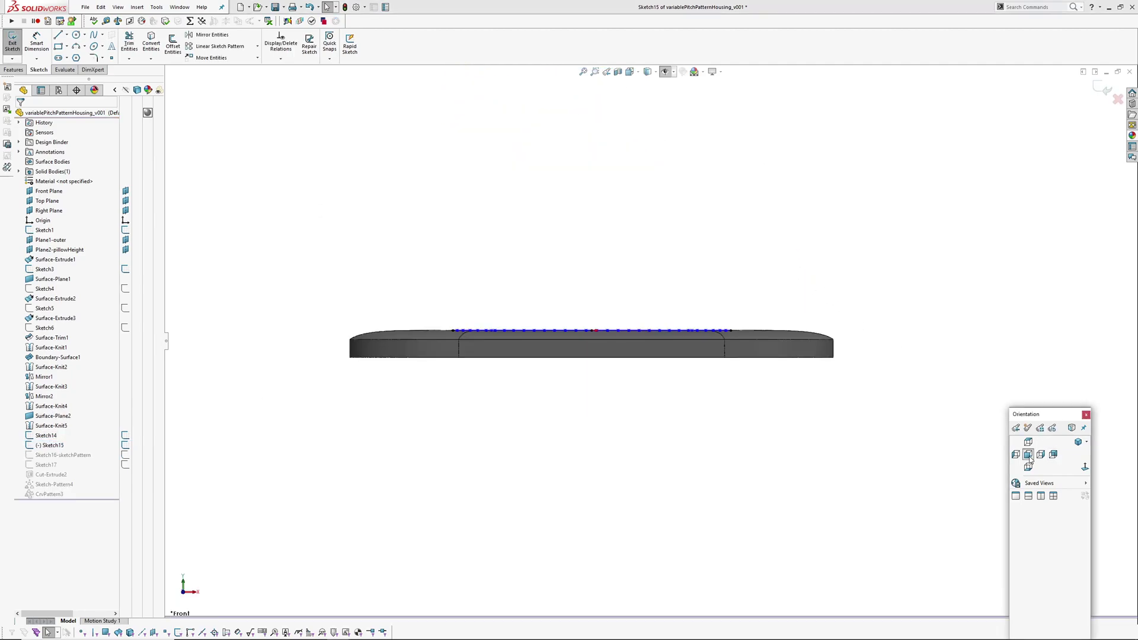
pyautogui.hotkey('ctrl', '5')
pyautogui.moveTo(609, 137)
pyautogui.keyDown('ctrl'); pyautogui.mouseDown(button='middle')
pyautogui.moveTo(581, 265)
pyautogui.moveTo(521, 242)
pyautogui.mouseUp(button='middle'); pyautogui.keyUp('ctrl')
pyautogui.scroll(-1, 581, 264)
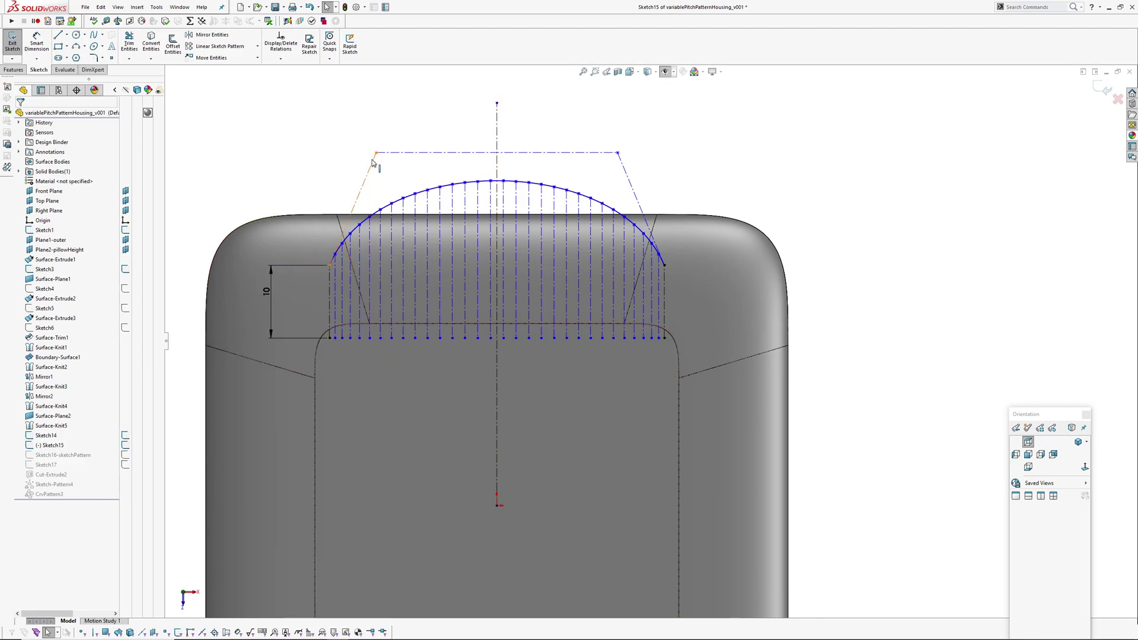
pyautogui.moveTo(376, 155); pyautogui.dragTo(653, 110)
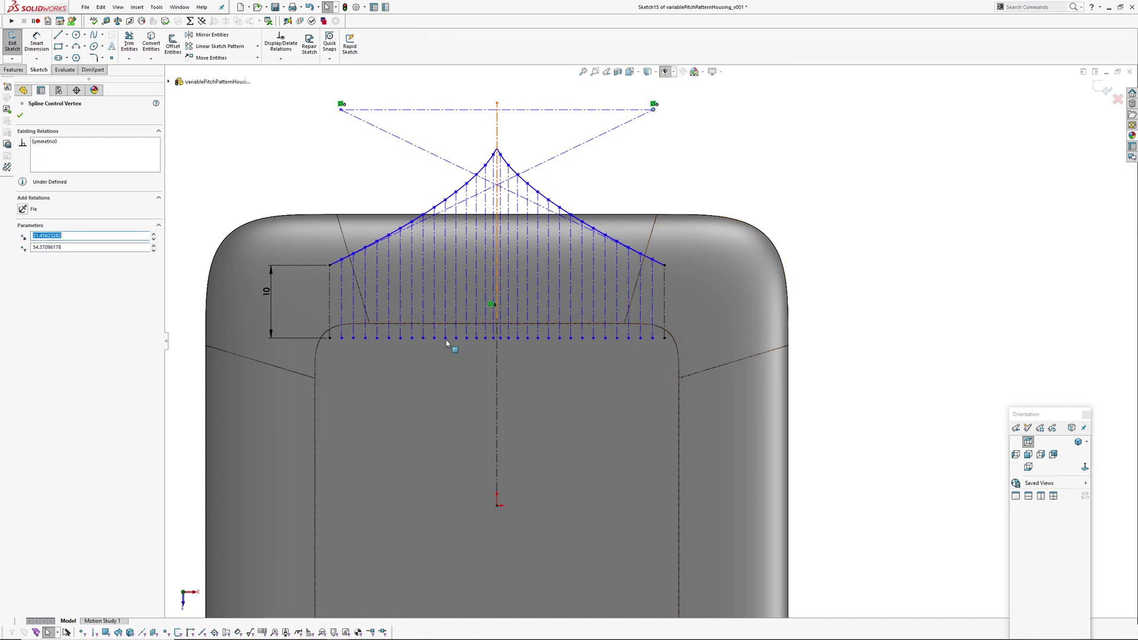
pyautogui.click(1101, 90)
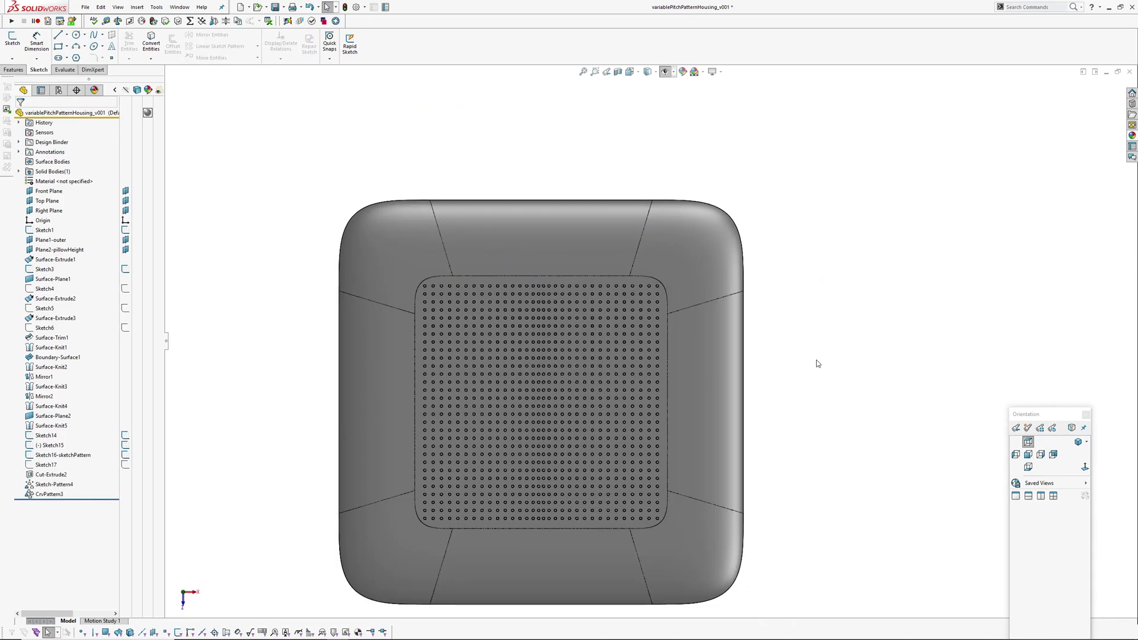
# Examine the hole grid's spacing in shaded display without edges, then with edges, from angled and top views.
pyautogui.moveTo(816, 362); pyautogui.dragTo(754, 288, button='middle')
pyautogui.click(655, 72)
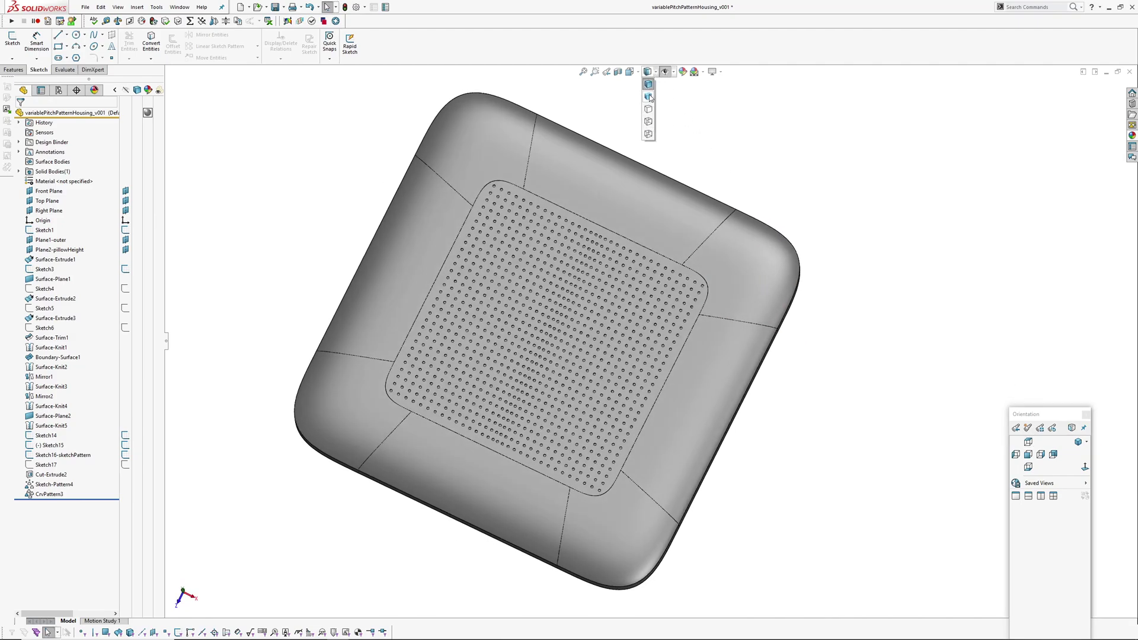
pyautogui.click(649, 96)
pyautogui.moveTo(557, 311)
pyautogui.mouseDown(button='middle')
pyautogui.moveTo(549, 226)
pyautogui.moveTo(589, 323)
pyautogui.moveTo(575, 331)
pyautogui.moveTo(571, 300)
pyautogui.moveTo(559, 314)
pyautogui.moveTo(571, 303)
pyautogui.moveTo(574, 318)
pyautogui.mouseUp(button='middle')
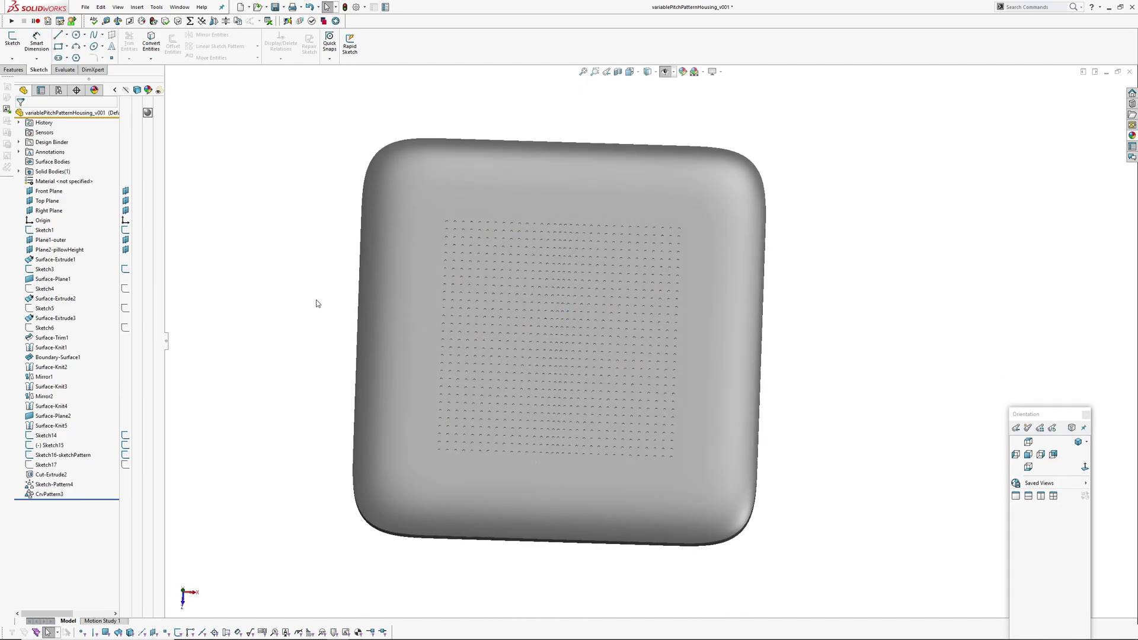
pyautogui.scroll(-3, 609, 320)
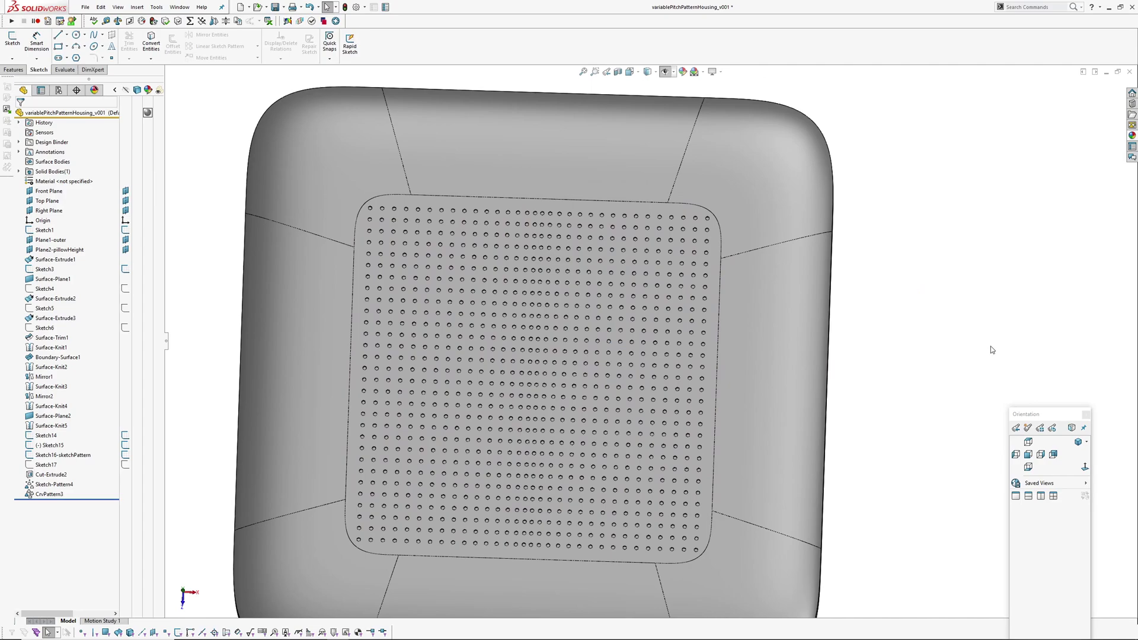
pyautogui.click(1030, 455)
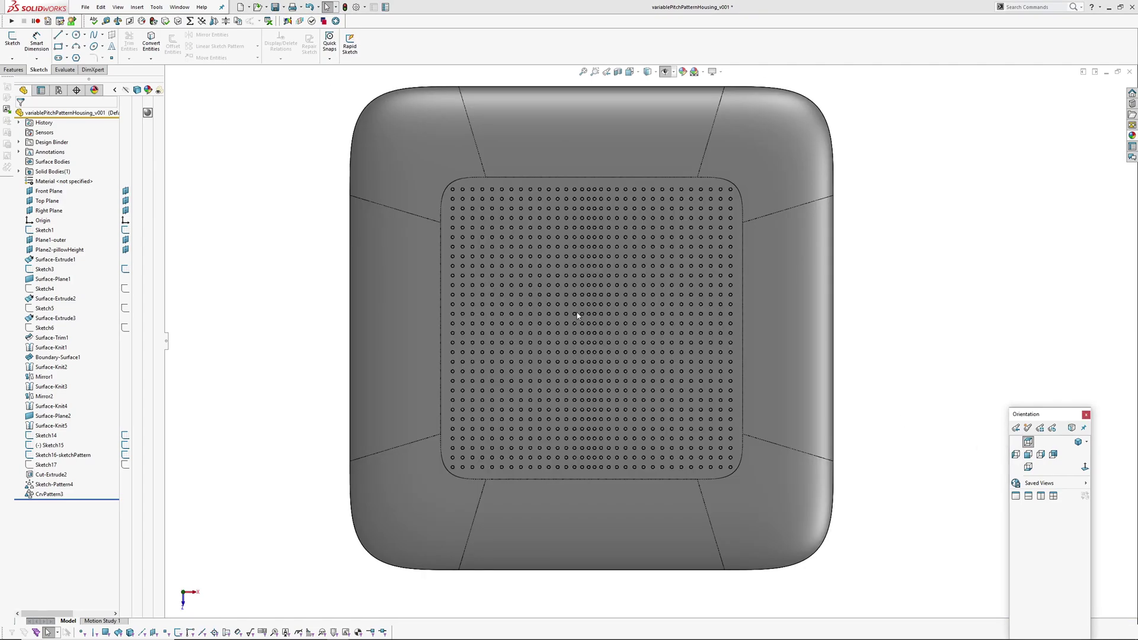
# Edit Sketch15, raising the top line of the spline's control polygon to make the central peak taller, and rebuild the hole grid.
pyautogui.click(52, 445)
pyautogui.click(62, 421)
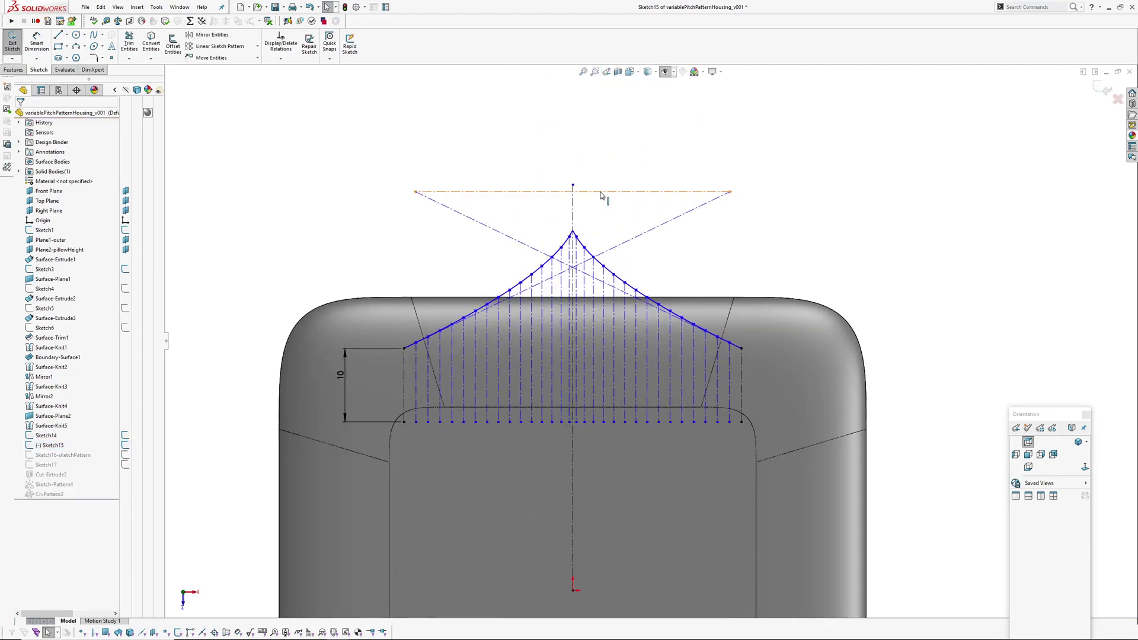
pyautogui.moveTo(600, 193); pyautogui.dragTo(612, 109)
pyautogui.scroll(1, 611, 180)
pyautogui.keyDown('ctrl'); pyautogui.moveTo(611, 181); pyautogui.dragTo(596, 246, button='middle'); pyautogui.keyUp('ctrl')
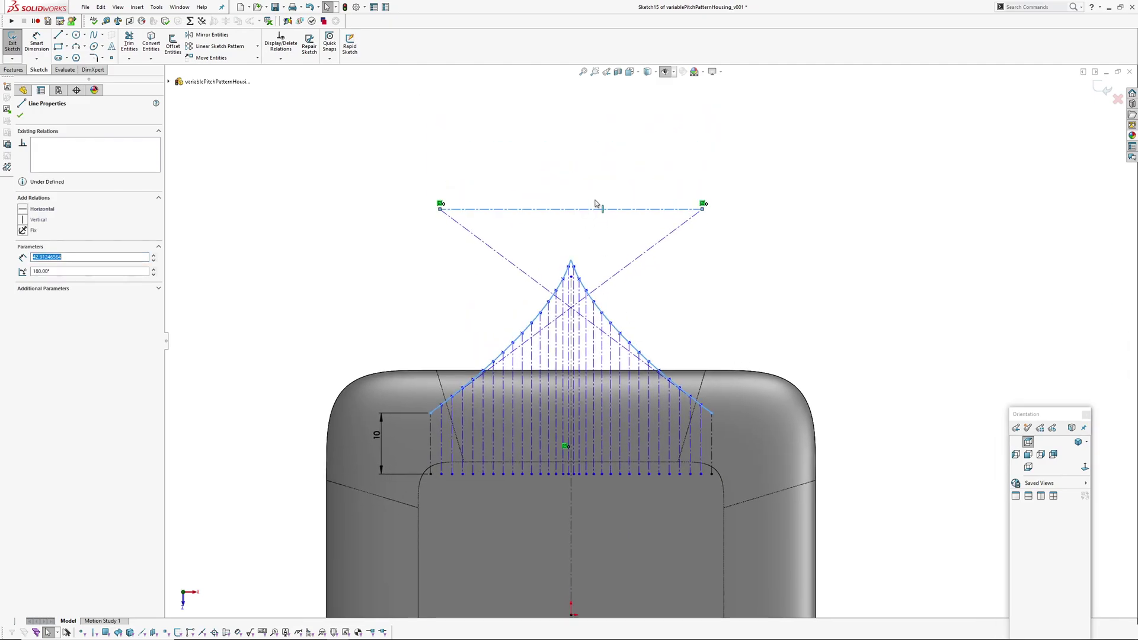
pyautogui.moveTo(596, 204); pyautogui.dragTo(599, 155)
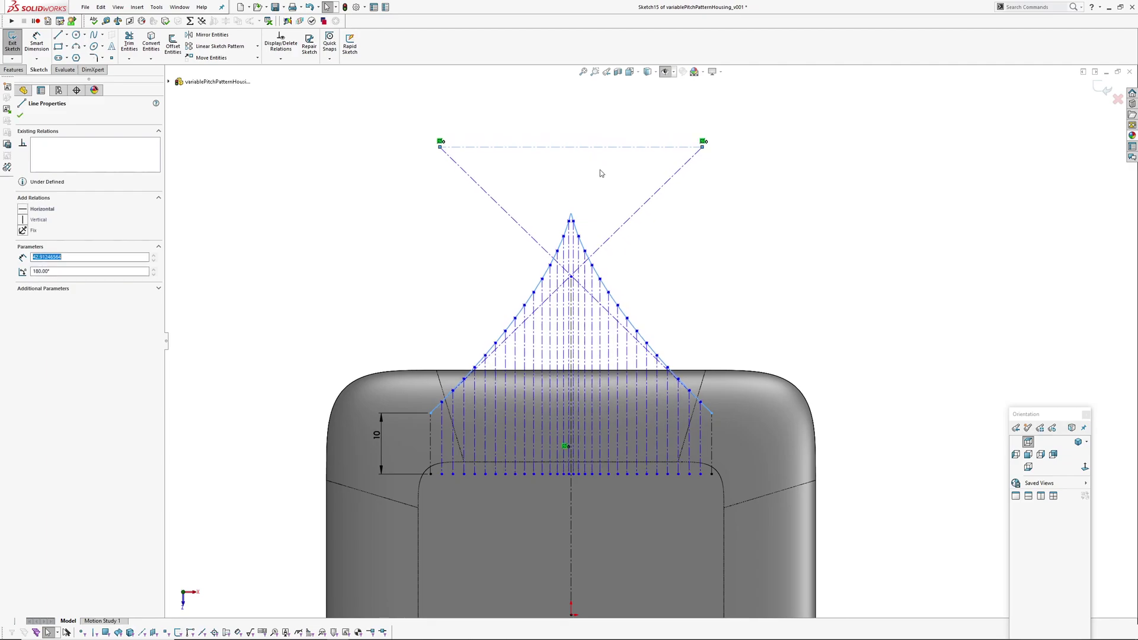
pyautogui.click(1096, 91)
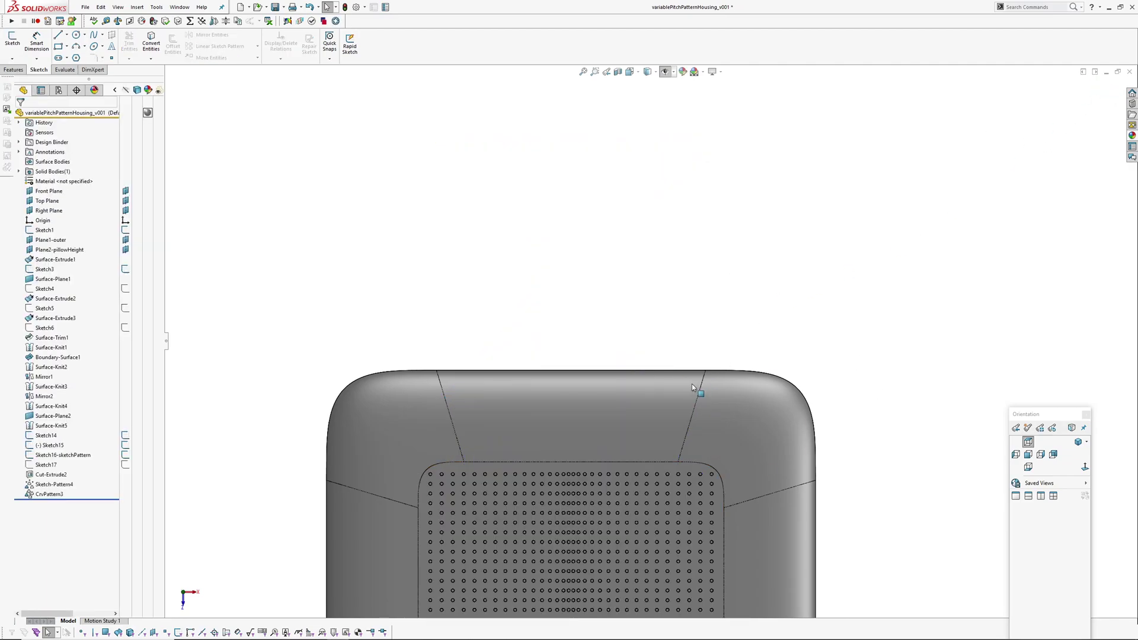
pyautogui.keyDown('ctrl'); pyautogui.moveTo(692, 384); pyautogui.dragTo(713, 191, button='middle'); pyautogui.keyUp('ctrl')
pyautogui.scroll(-2, 652, 480)
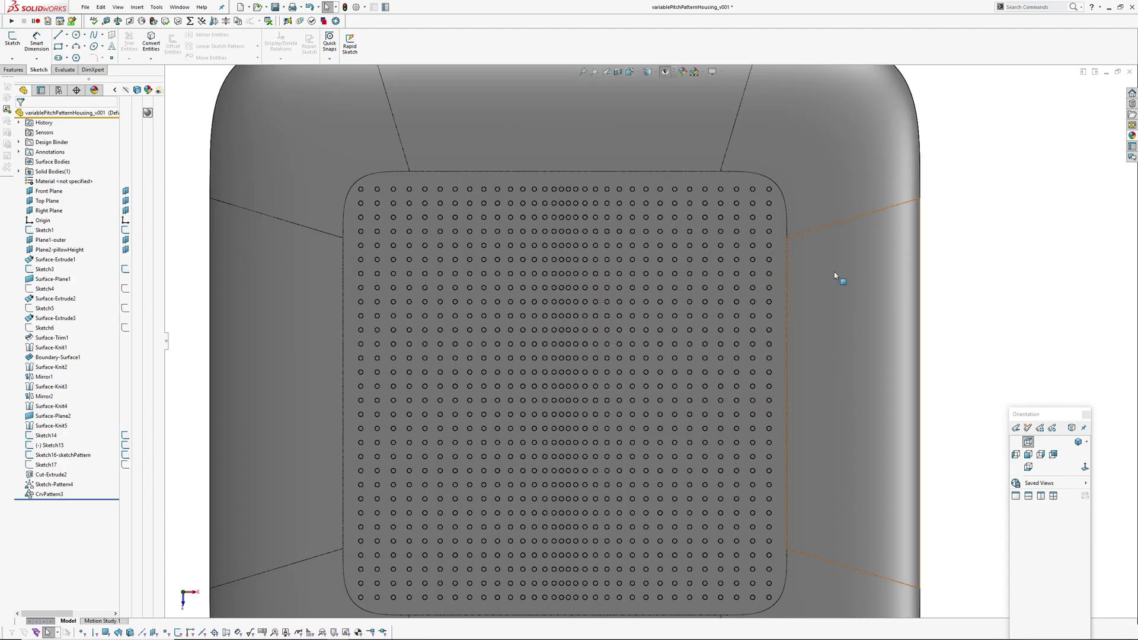
pyautogui.keyDown('ctrl'); pyautogui.moveTo(976, 291); pyautogui.dragTo(949, 336, button='middle'); pyautogui.keyUp('ctrl')
pyautogui.scroll(1, 971, 297)
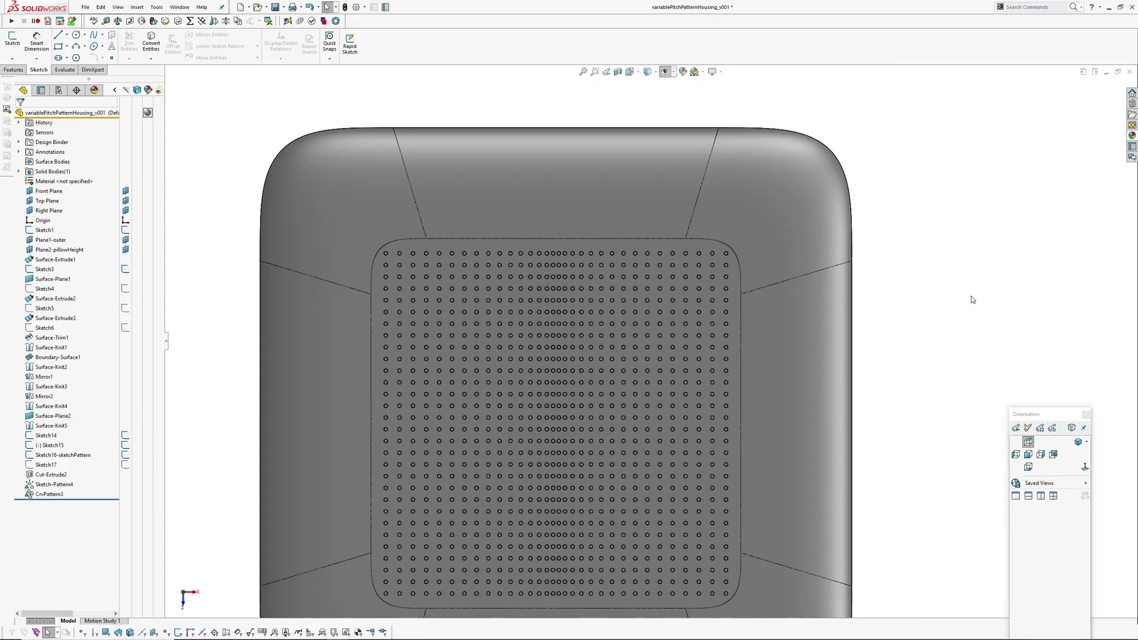
# Break the spline's symmetry in Sketch15 by moving both control vertices so the curve peaks toward the left end, and rebuild the pattern.
pyautogui.click(40, 447)
pyautogui.click(50, 419)
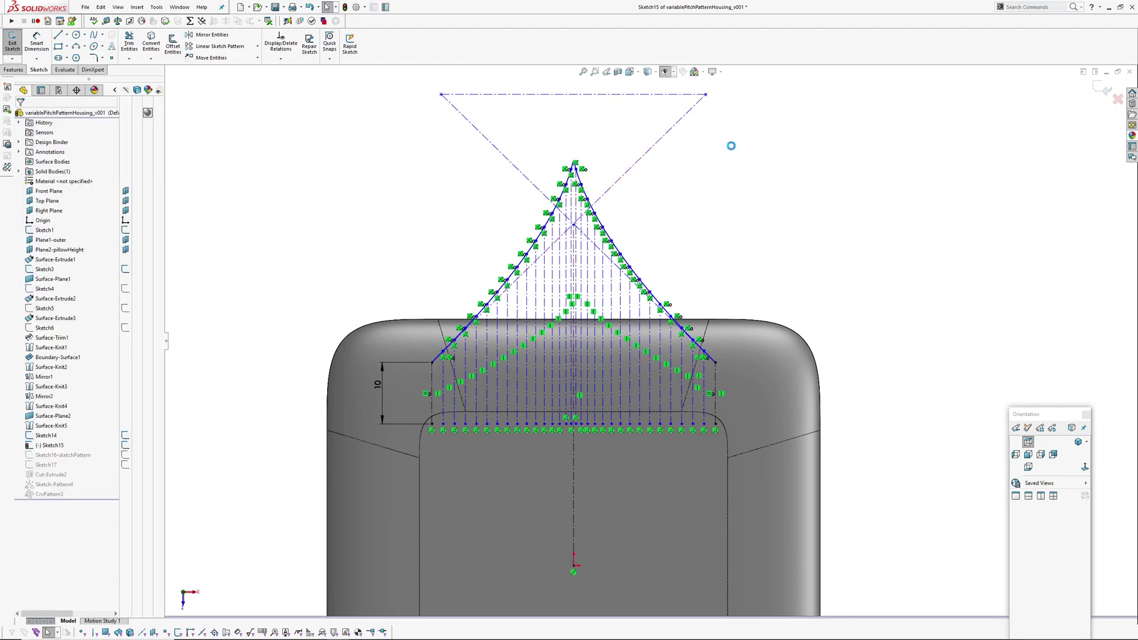
pyautogui.press('r')
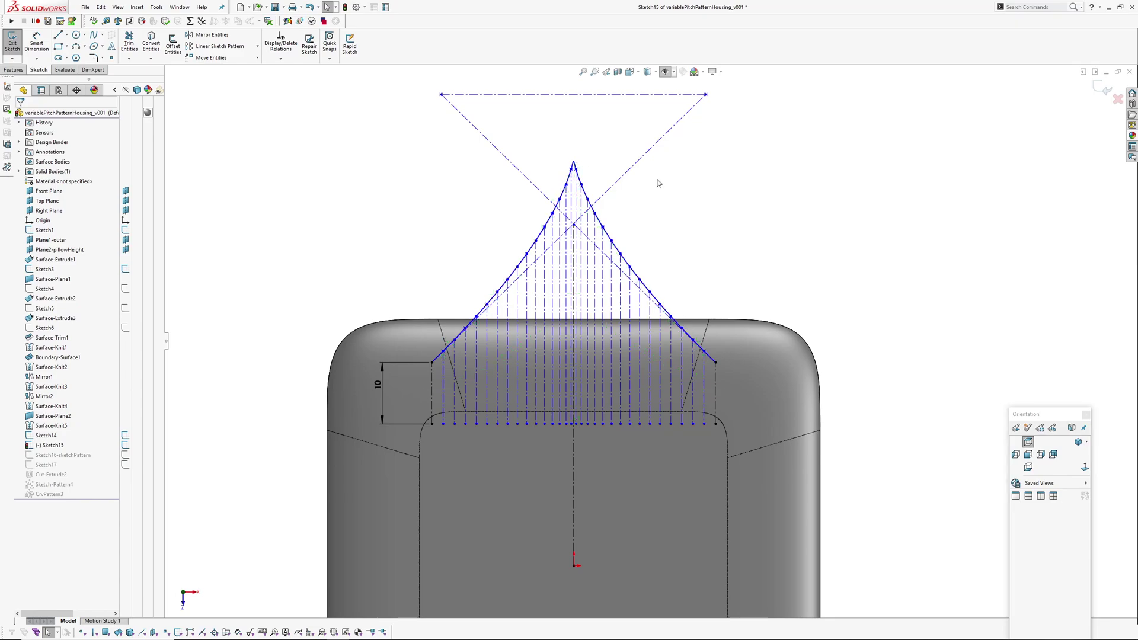
pyautogui.keyDown('ctrl'); pyautogui.moveTo(707, 193); pyautogui.dragTo(701, 250, button='middle'); pyautogui.keyUp('ctrl')
pyautogui.moveTo(700, 152); pyautogui.dragTo(600, 341)
pyautogui.keyDown('ctrl'); pyautogui.moveTo(600, 341); pyautogui.dragTo(559, 338, button='middle'); pyautogui.keyUp('ctrl')
pyautogui.moveTo(385, 258); pyautogui.dragTo(432, 228)
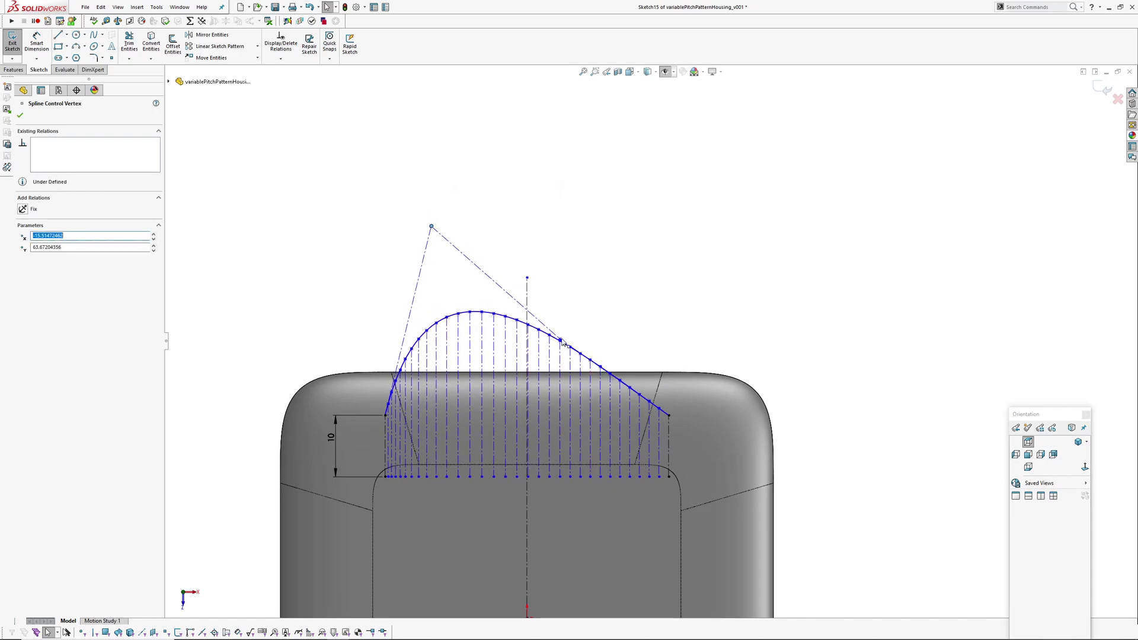
pyautogui.scroll(-3, 560, 342)
pyautogui.moveTo(571, 341); pyautogui.dragTo(439, 230)
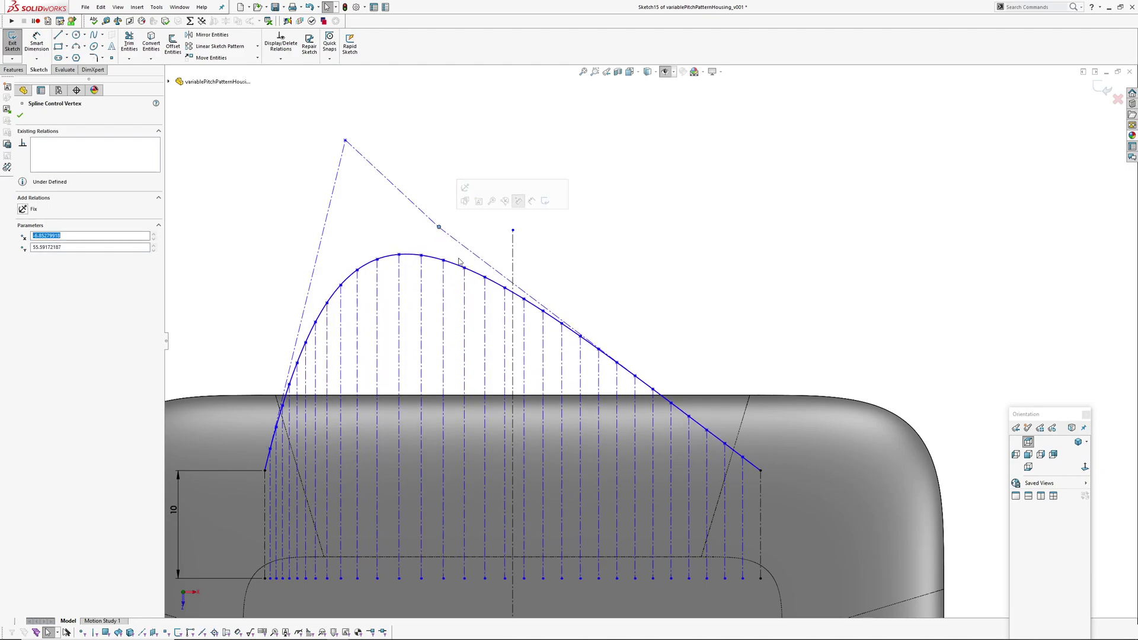
pyautogui.click(1103, 90)
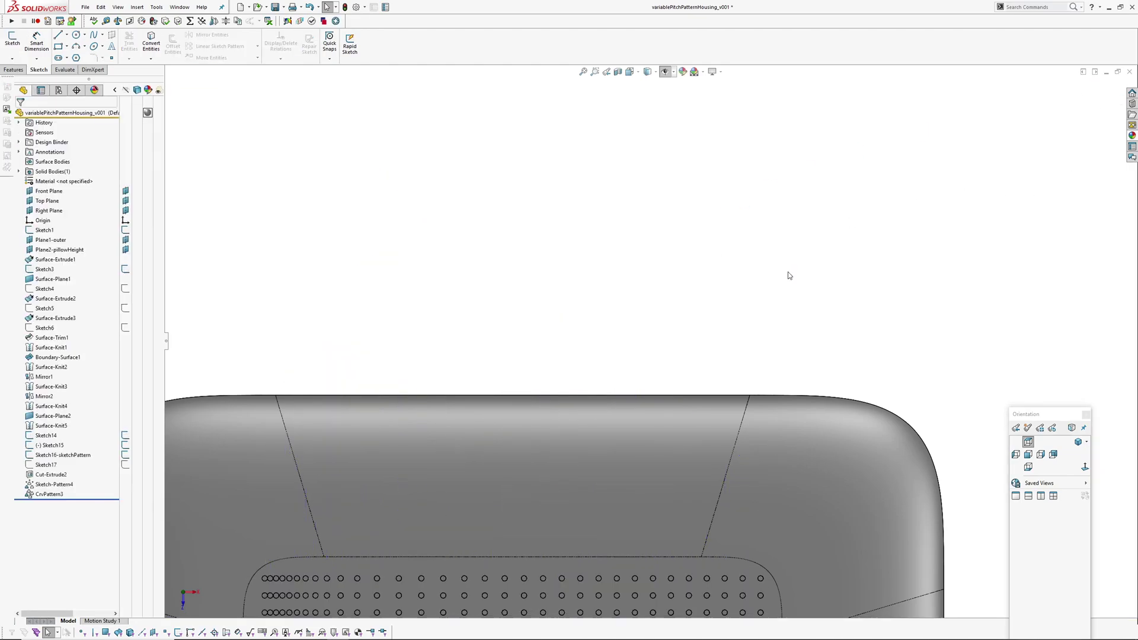
# Examine the asymmetric hole spacing closely along the grid's left side and across the whole housing.
pyautogui.press('f')
pyautogui.scroll(-5, 603, 335)
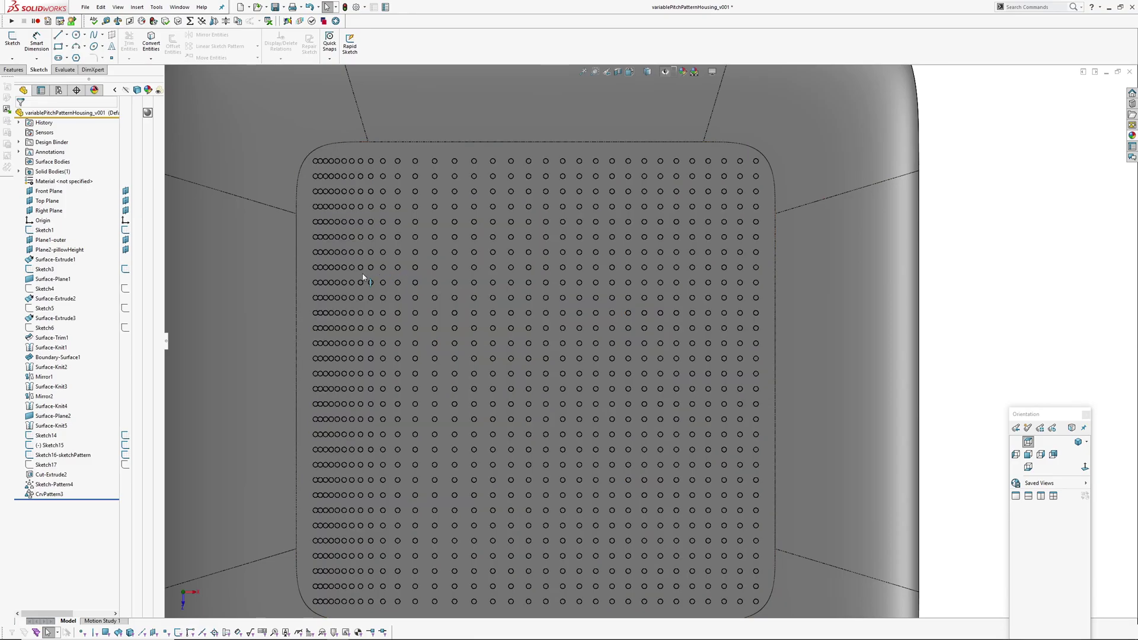
pyautogui.scroll(-6, 349, 285)
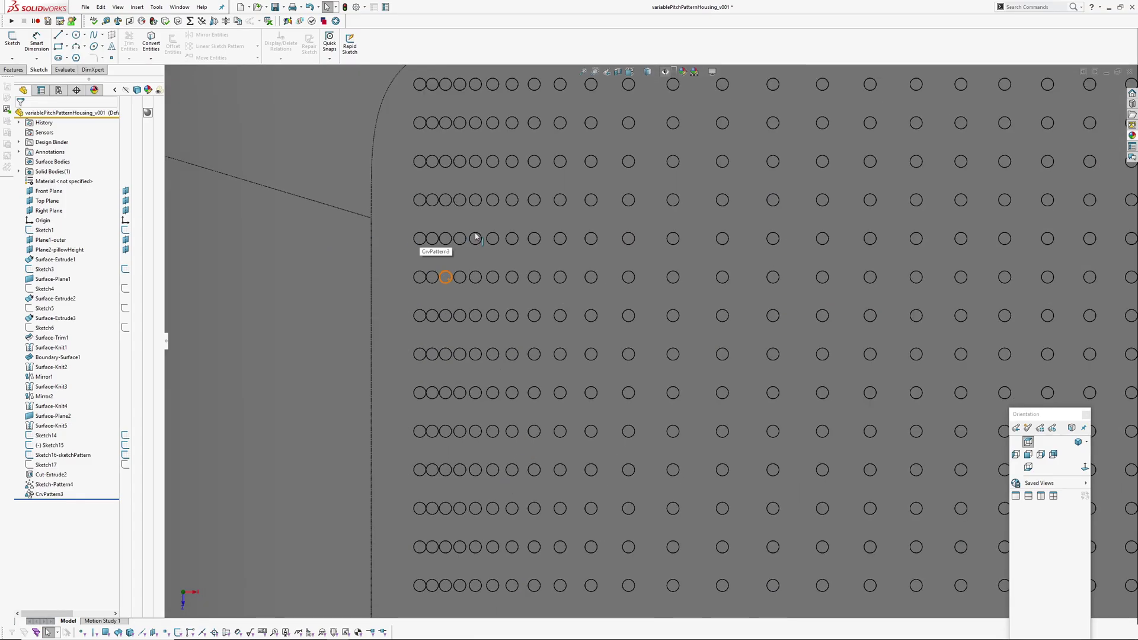
pyautogui.scroll(10, 533, 278)
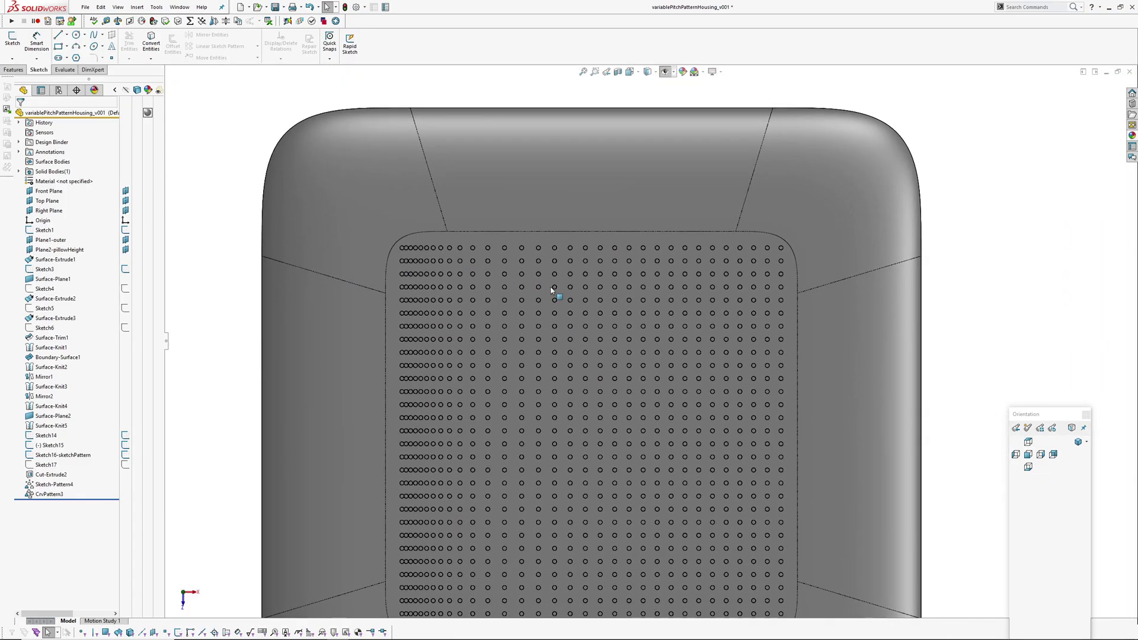
pyautogui.keyDown('ctrl'); pyautogui.moveTo(590, 304); pyautogui.dragTo(562, 262, button='middle'); pyautogui.keyUp('ctrl')
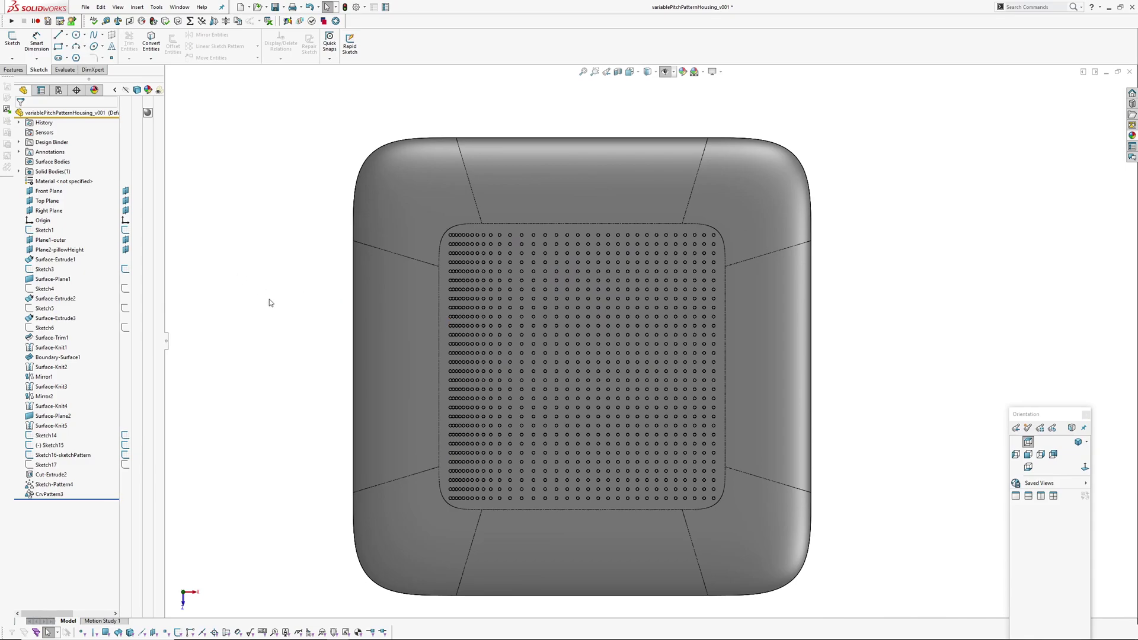
# Edit Sketch15 and move the spline's two control vertices apart to roughly equal heights on either side of the centerline.
pyautogui.click(52, 445)
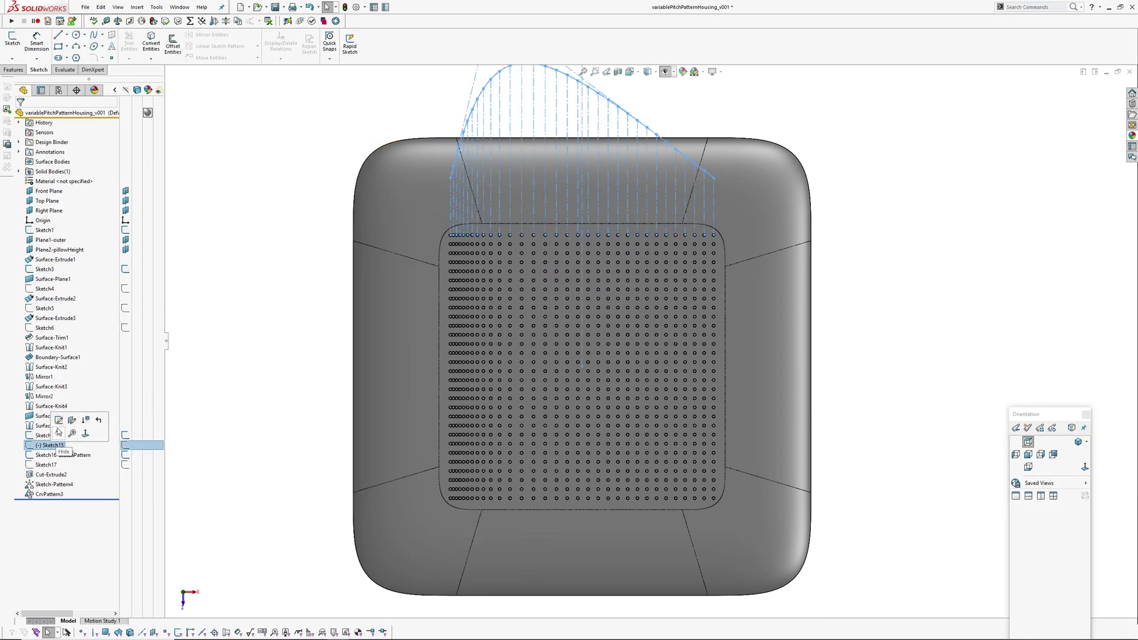
pyautogui.click(57, 426)
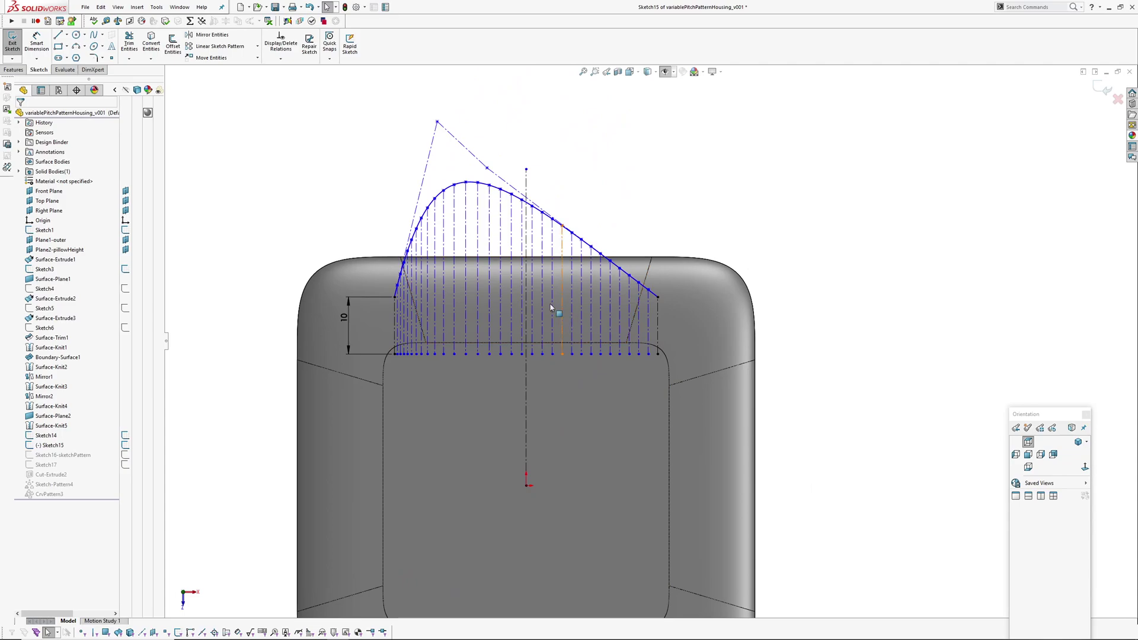
pyautogui.moveTo(486, 170); pyautogui.dragTo(629, 167)
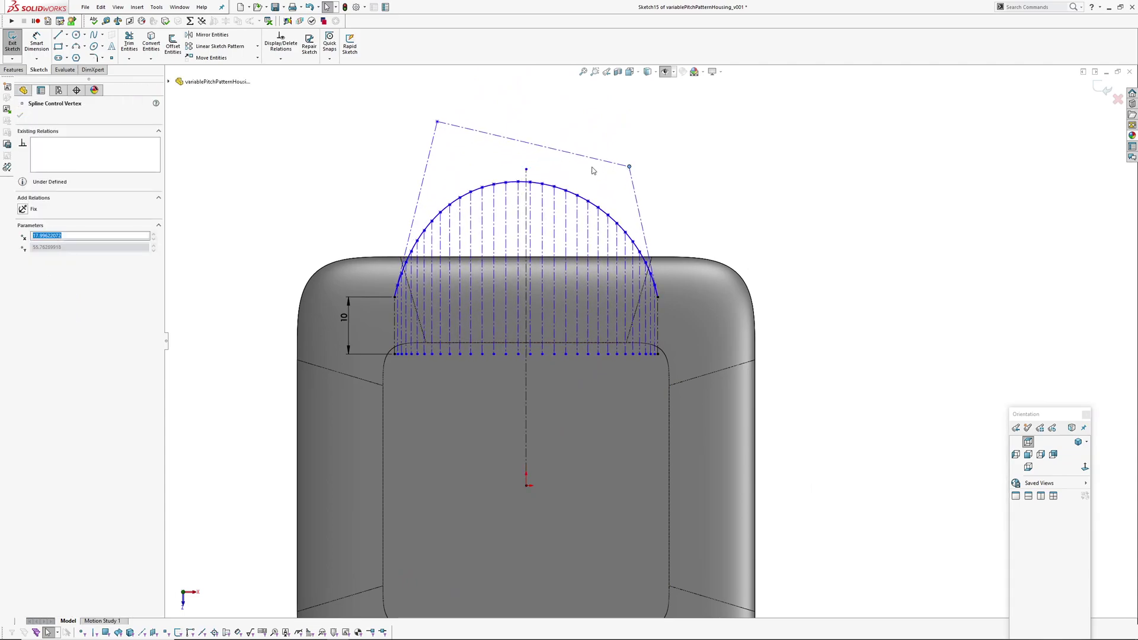
pyautogui.moveTo(437, 125); pyautogui.dragTo(459, 171)
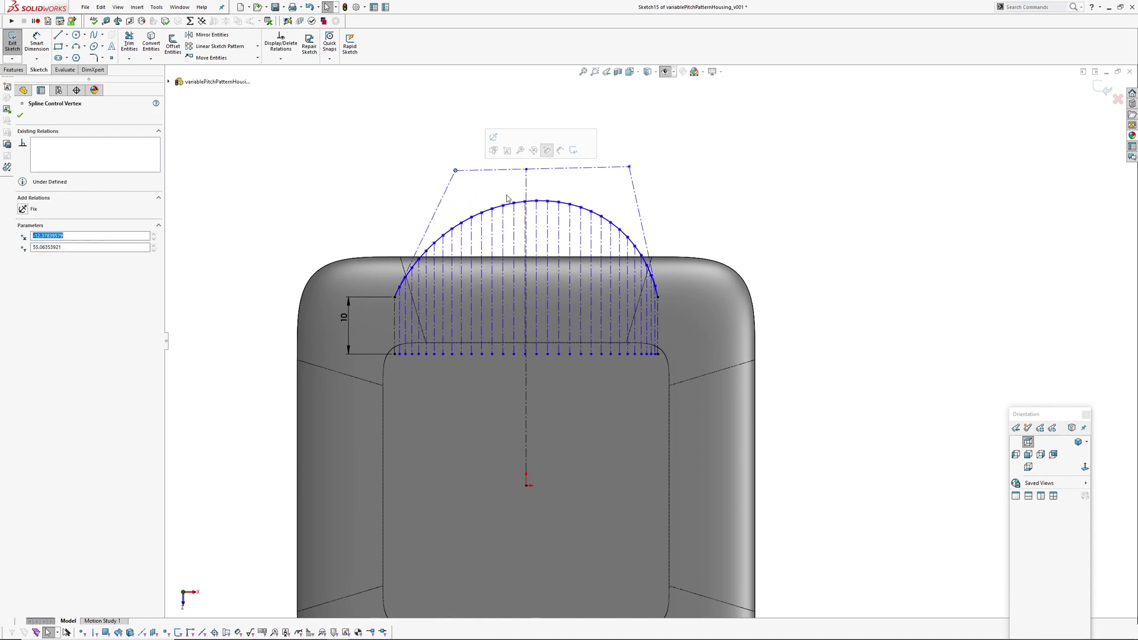
pyautogui.click(526, 189)
pyautogui.keyDown('ctrl'); pyautogui.click(455, 171); pyautogui.keyUp('ctrl')
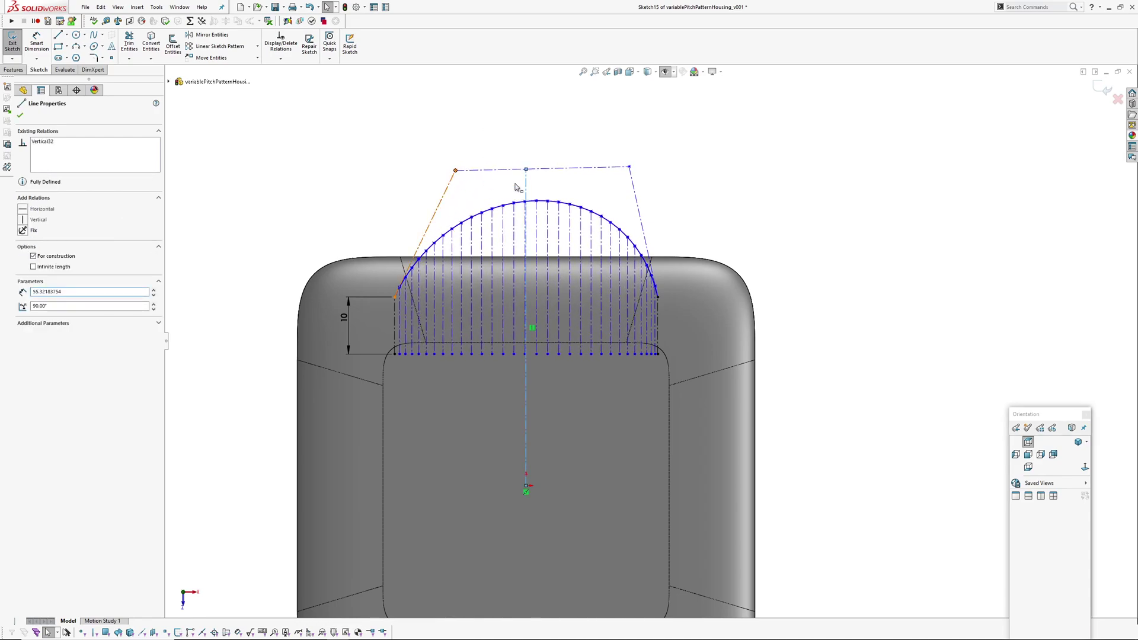
pyautogui.keyDown('ctrl'); pyautogui.click(629, 167); pyautogui.keyUp('ctrl')
pyautogui.click(439, 142)
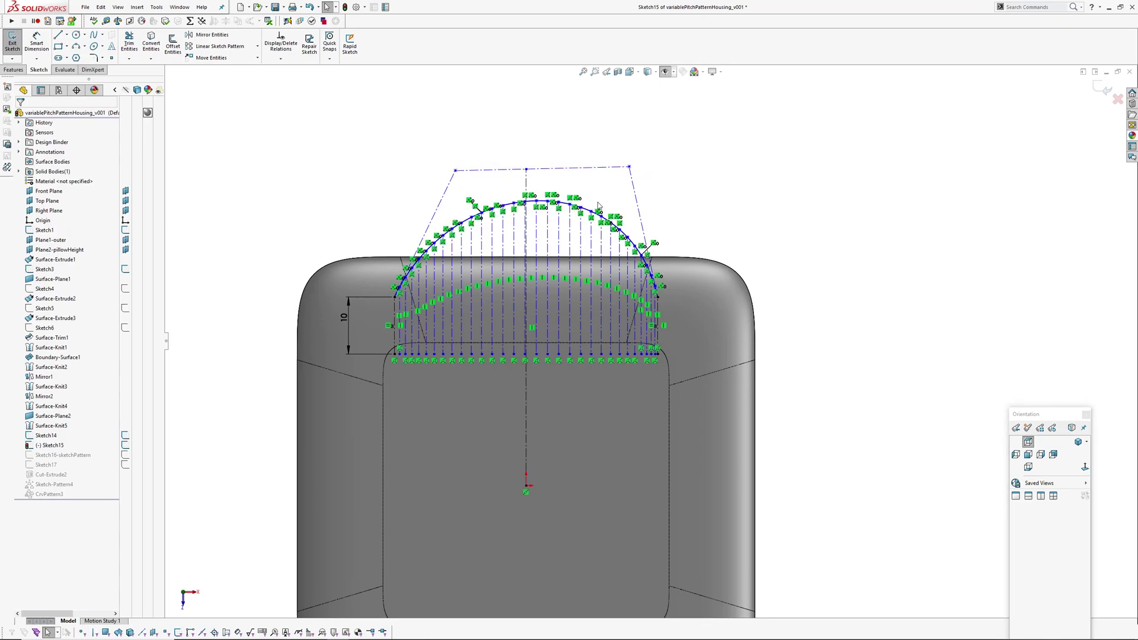
# Make the spline's two upper control vertices symmetric about the vertical centerline.
pyautogui.scroll(-2, 548, 160)
pyautogui.click(666, 171)
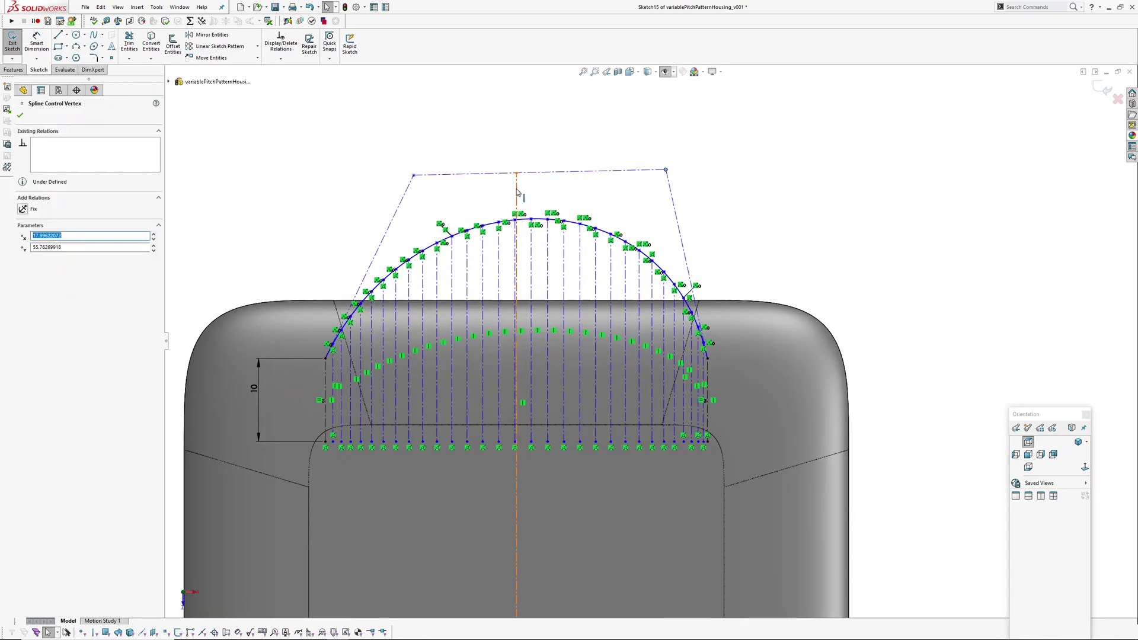
pyautogui.keyDown('ctrl'); pyautogui.click(517, 193); pyautogui.keyUp('ctrl')
pyautogui.keyDown('ctrl'); pyautogui.click(413, 176); pyautogui.keyUp('ctrl')
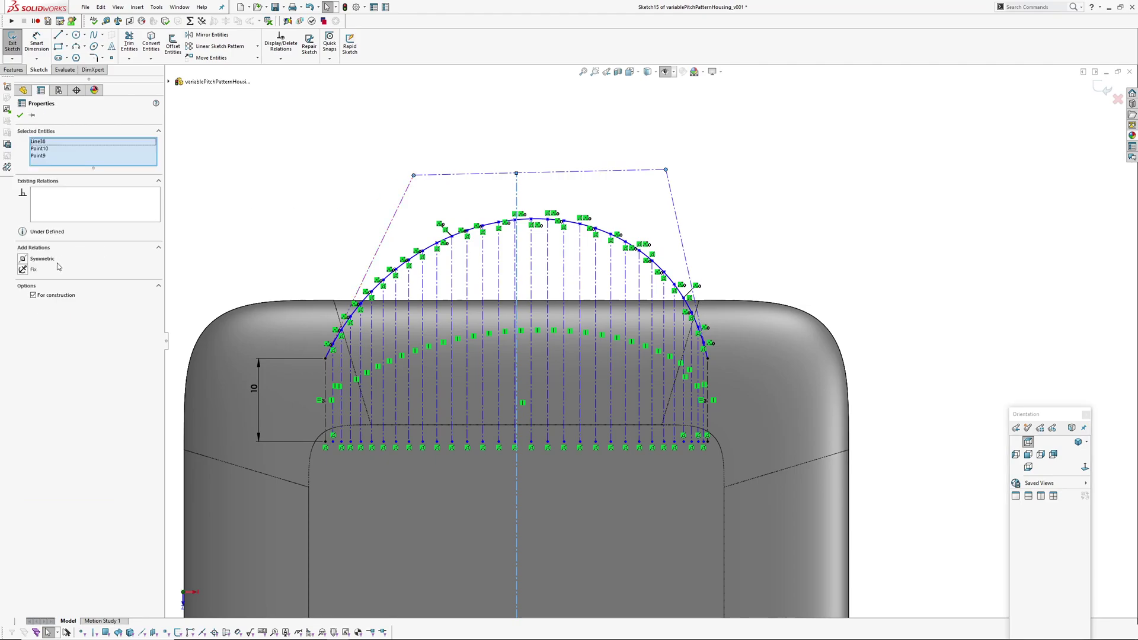
pyautogui.click(22, 259)
# Move the symmetric control vertices inward and slightly higher, and exit Sketch15 to rebuild the hole grid.
pyautogui.click(532, 131)
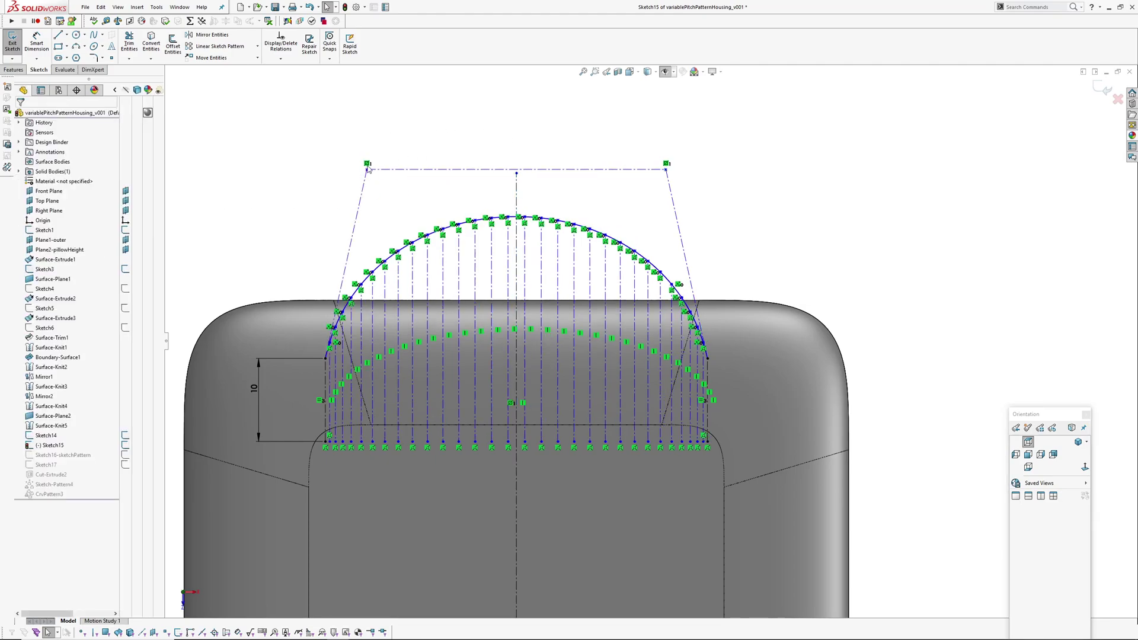
pyautogui.moveTo(367, 170); pyautogui.dragTo(403, 160)
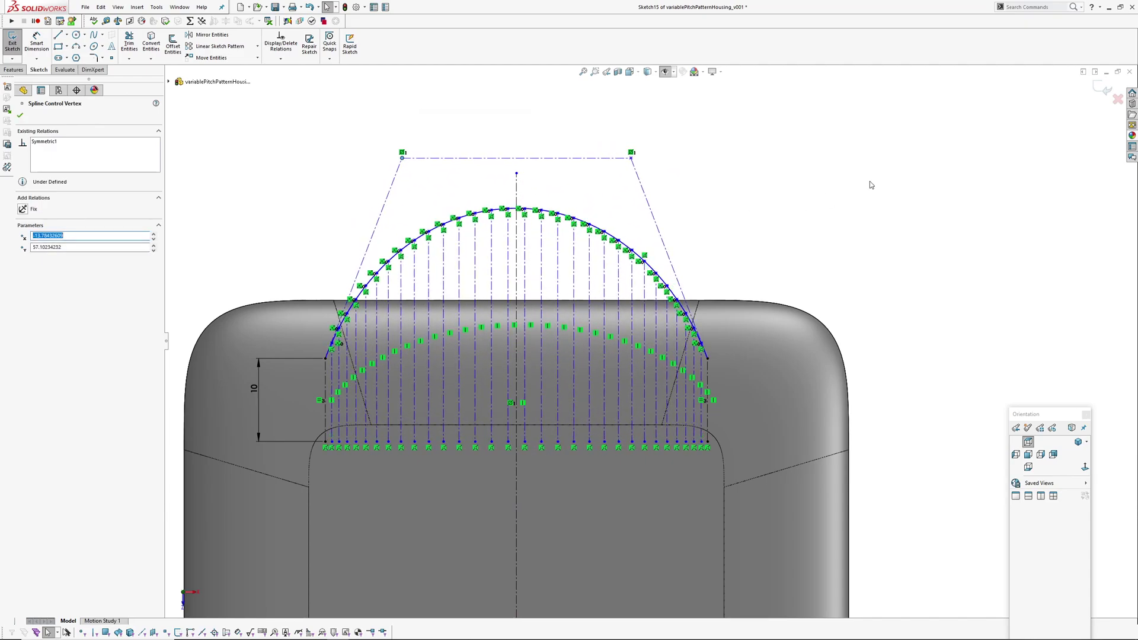
pyautogui.click(1102, 89)
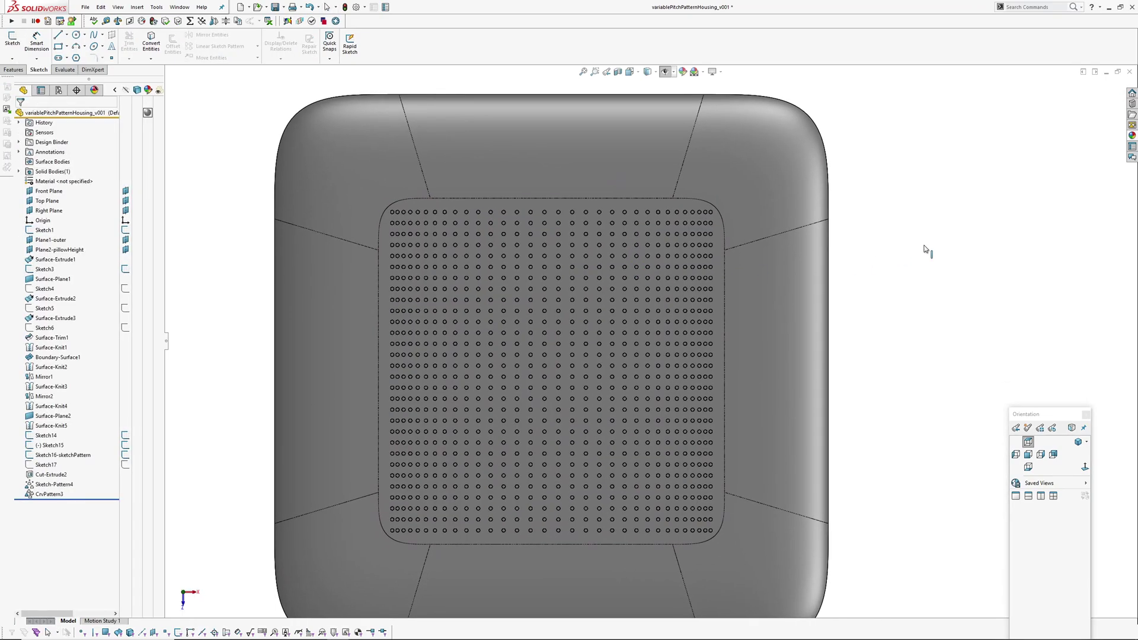
# Examine how Sketch15 and Sketch16-sketchPattern relate to the hole grid by highlighting each sketch on the model.
pyautogui.press('Escape')
pyautogui.click(58, 456)
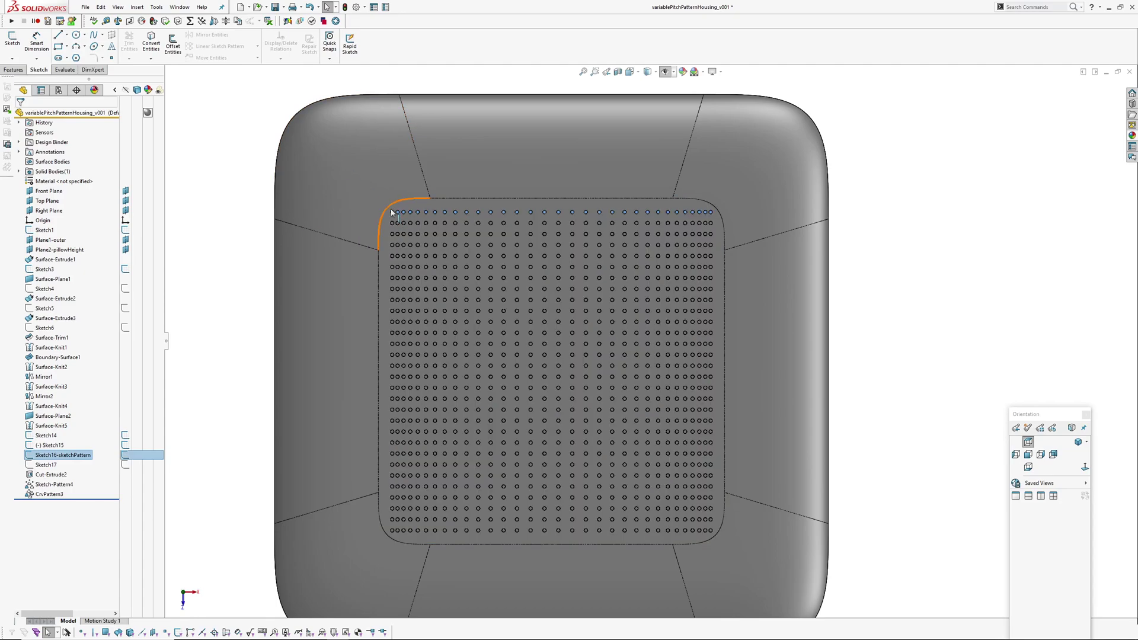
pyautogui.press('Escape')
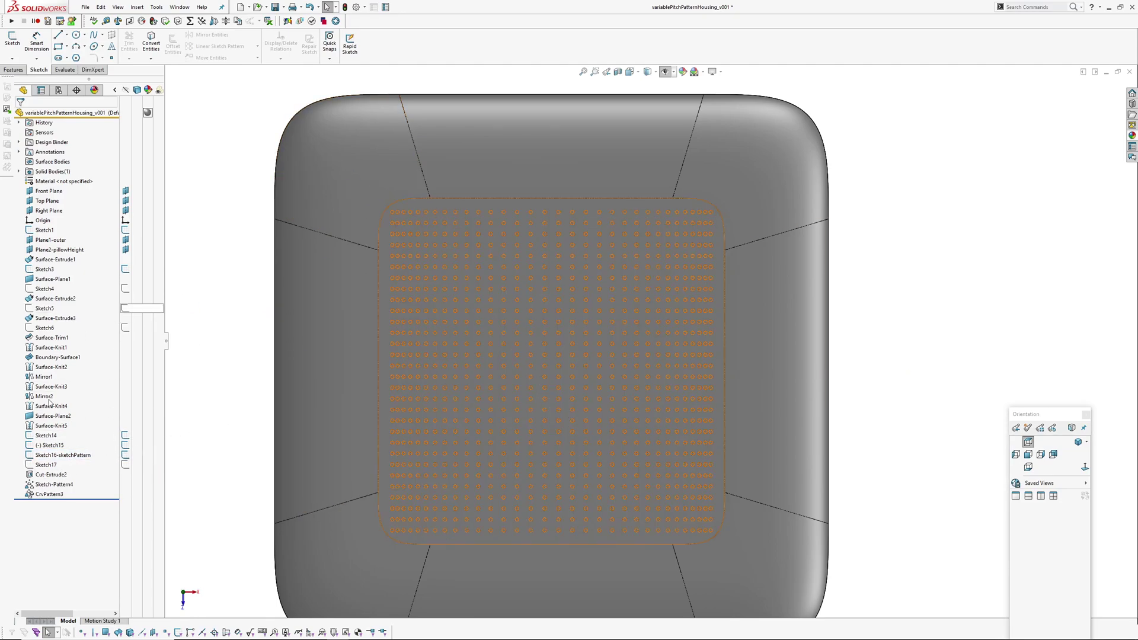
pyautogui.click(48, 445)
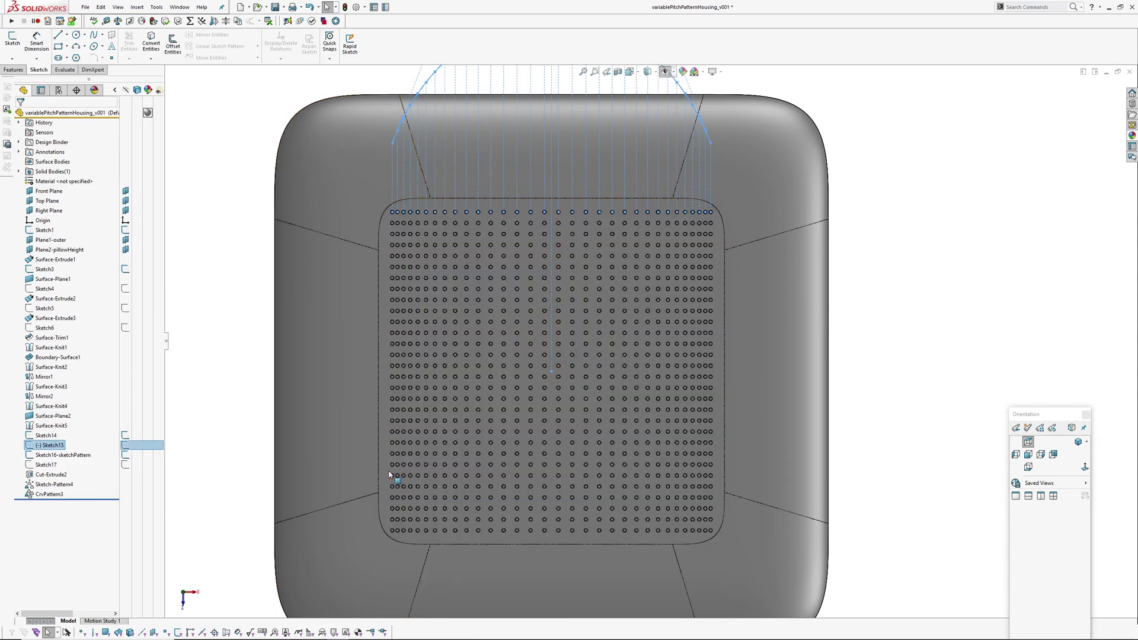
pyautogui.click(214, 313)
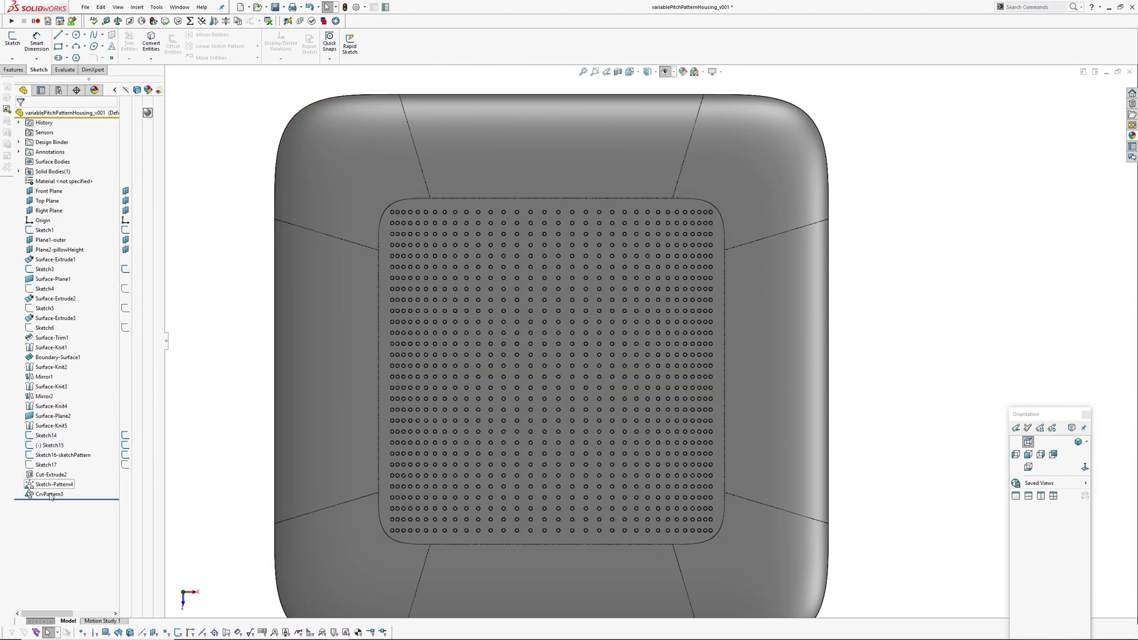
pyautogui.click(55, 455)
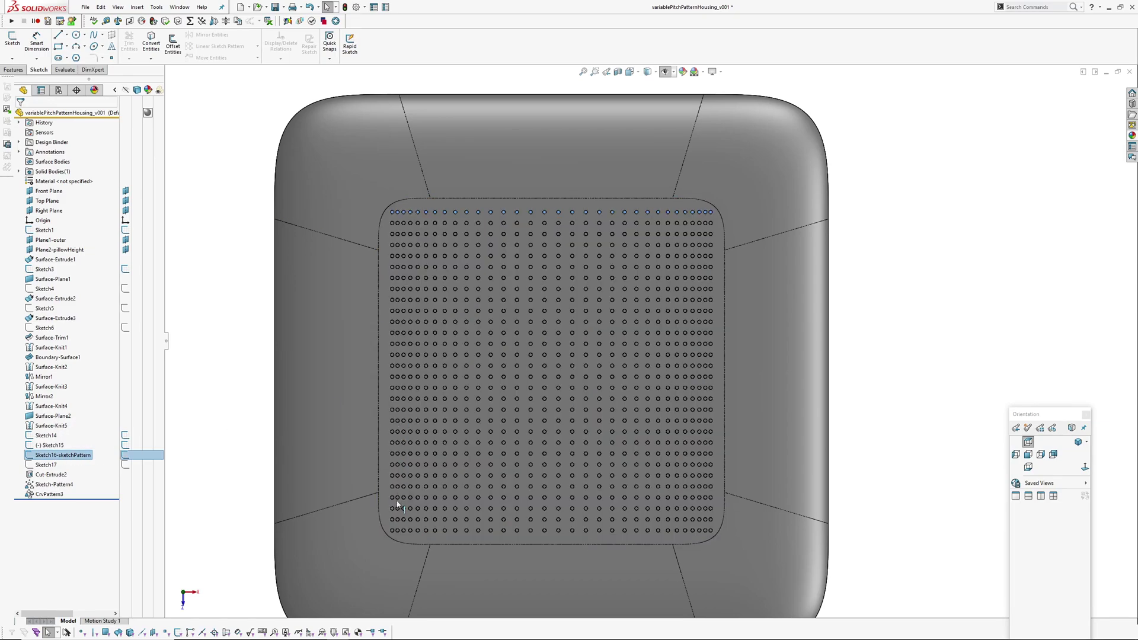
pyautogui.click(214, 353)
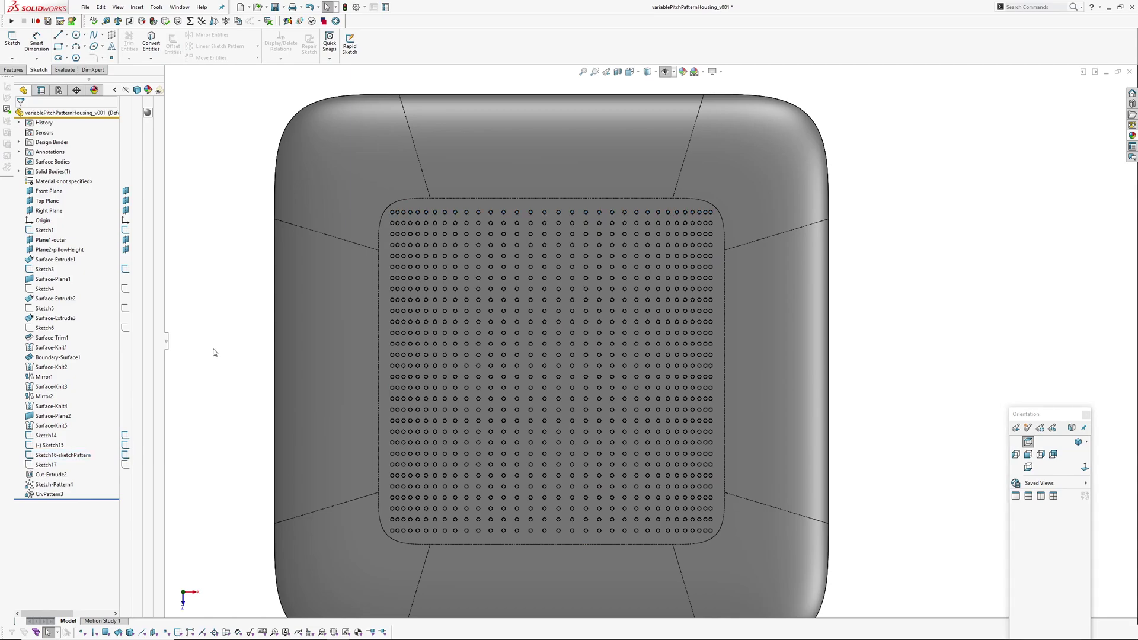
# Delete the curve driven pattern CrvPattern3 and open a new sketch on Plane2-pillowHeight.
pyautogui.click(52, 495)
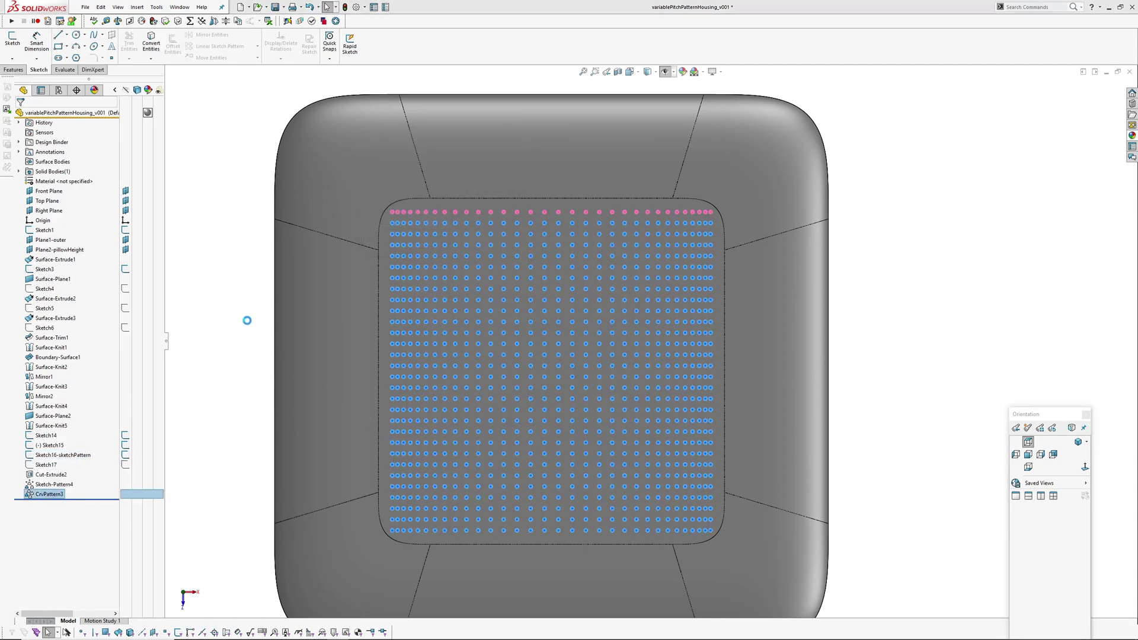
pyautogui.click(55, 483)
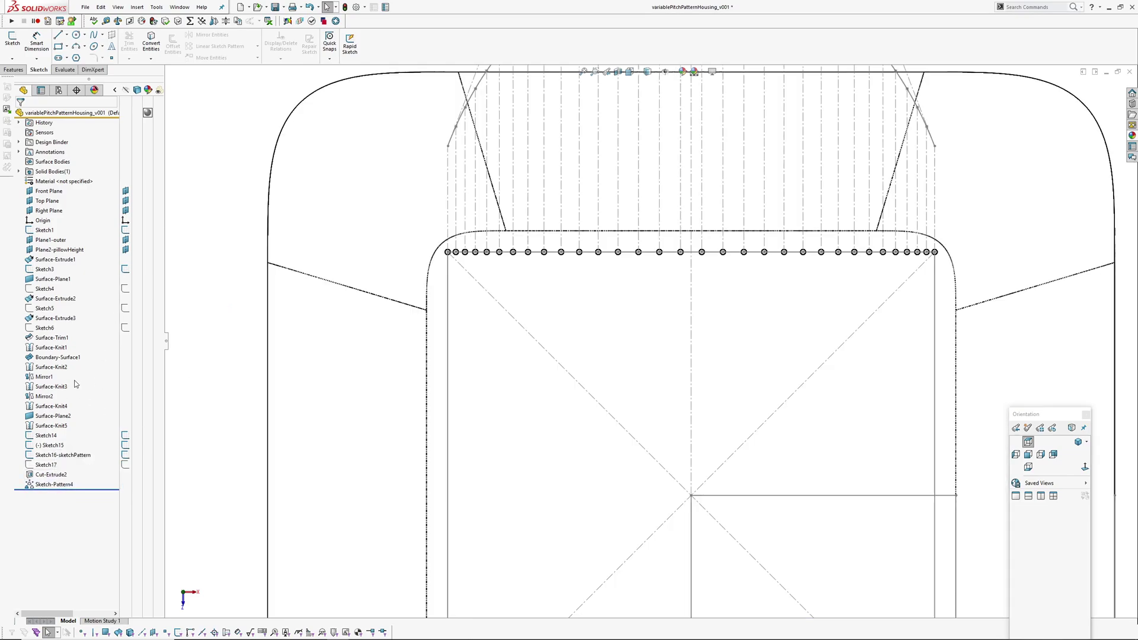
pyautogui.click(51, 250)
pyautogui.click(56, 237)
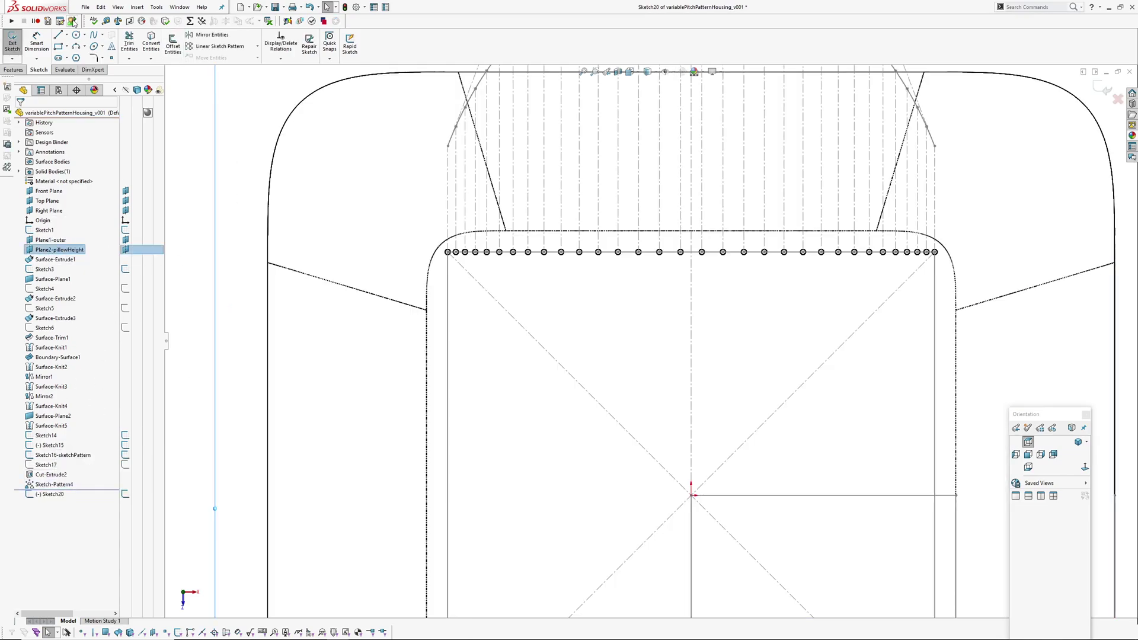
# Draw a chain of line segments along the hole row, connecting the centers of the first nine holes from the left end.
pyautogui.click(58, 35)
pyautogui.scroll(-5, 510, 228)
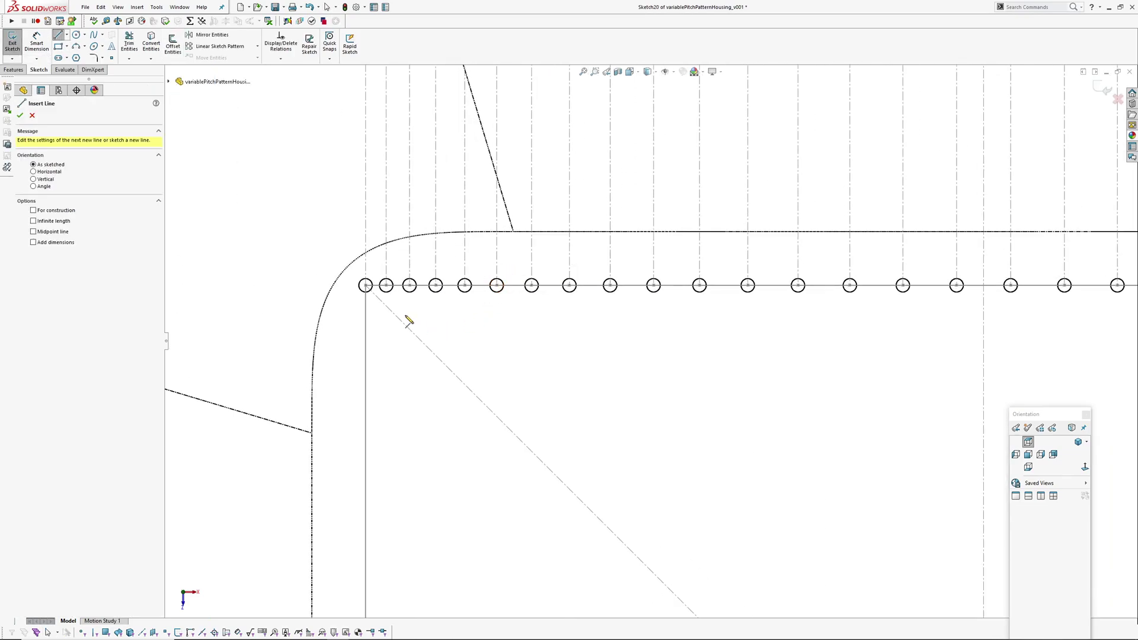
pyautogui.click(366, 286)
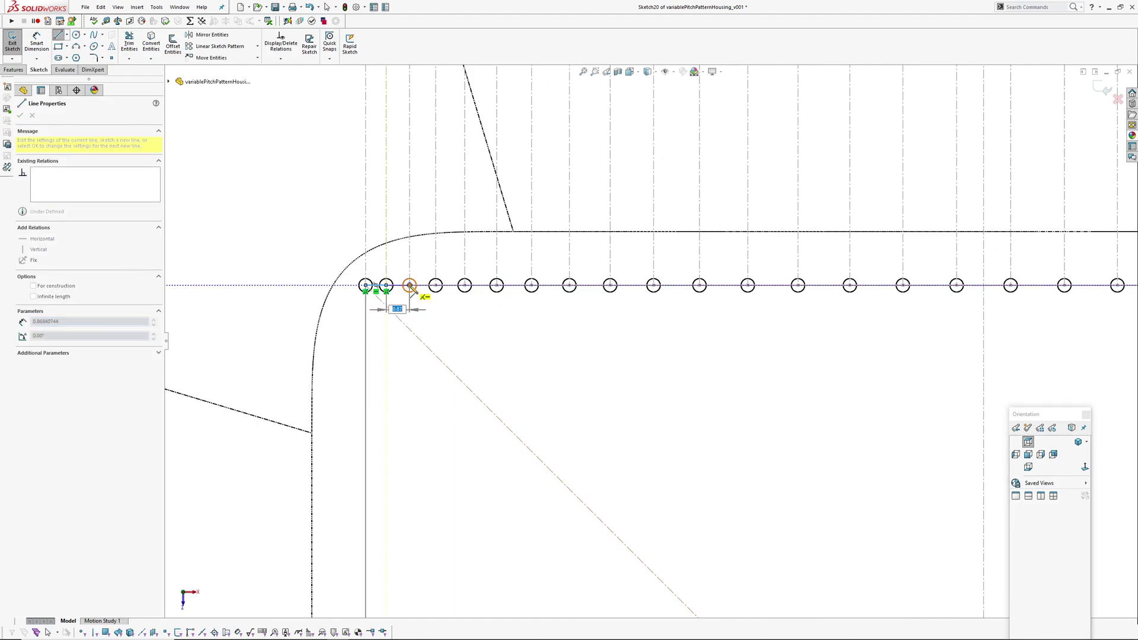
pyautogui.click(409, 287)
pyautogui.click(436, 286)
pyautogui.click(465, 286)
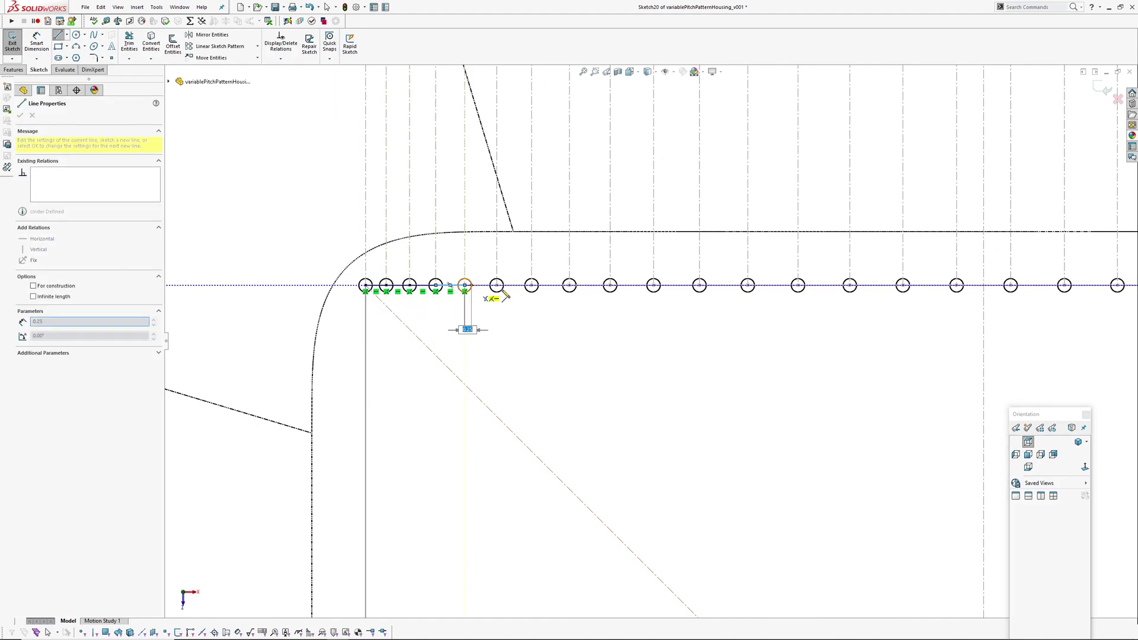
pyautogui.click(497, 287)
pyautogui.click(532, 286)
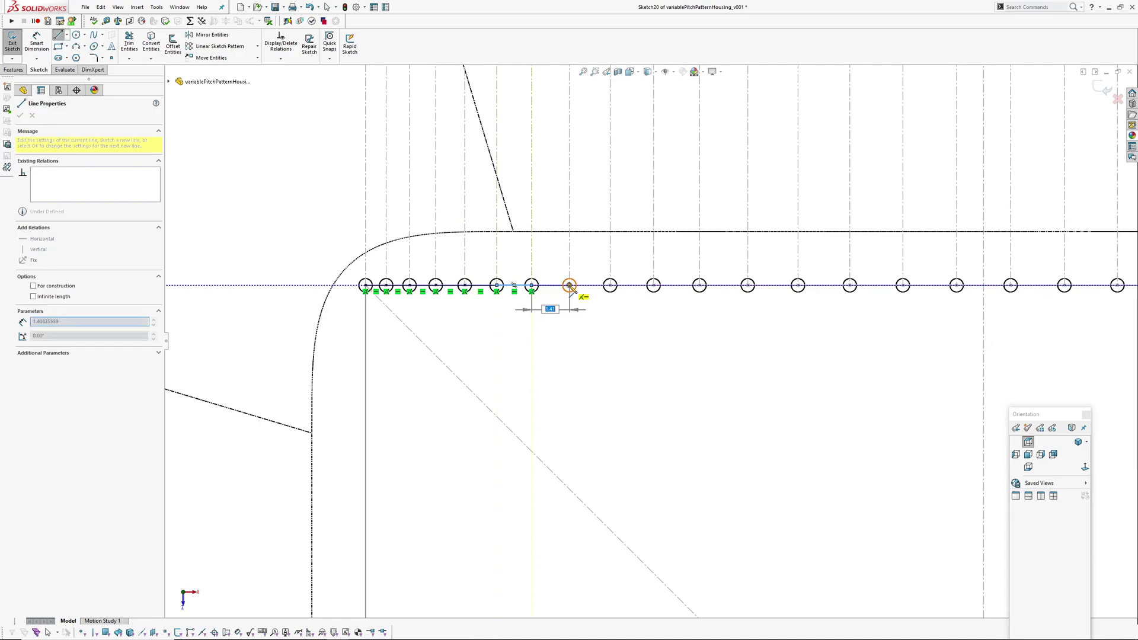
pyautogui.click(570, 286)
pyautogui.click(610, 286)
# Continue the line chain hole by hole across the row's middle to the first hole right of the centerline.
pyautogui.keyDown('ctrl'); pyautogui.moveTo(630, 309); pyautogui.dragTo(387, 319, button='middle'); pyautogui.keyUp('ctrl')
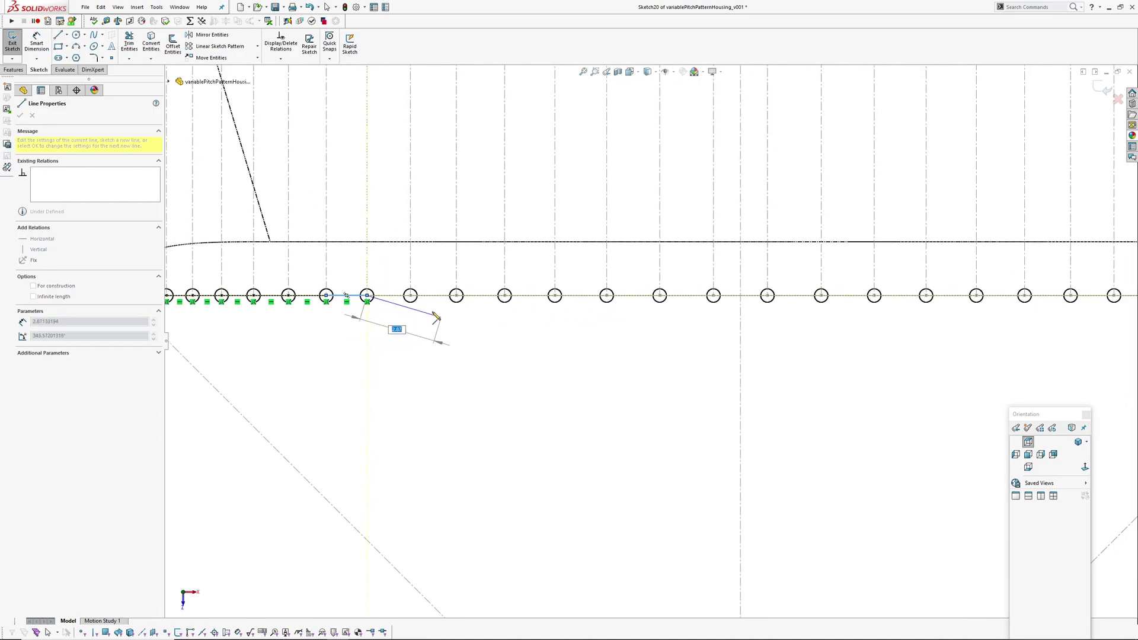
pyautogui.click(410, 295)
pyautogui.click(456, 296)
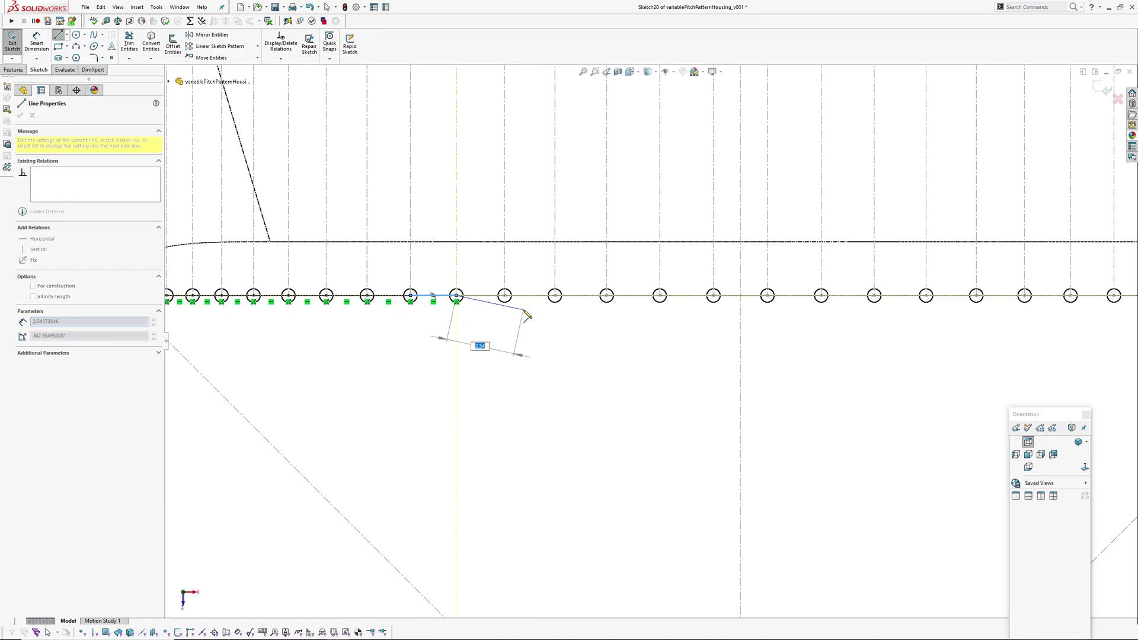
pyautogui.click(504, 295)
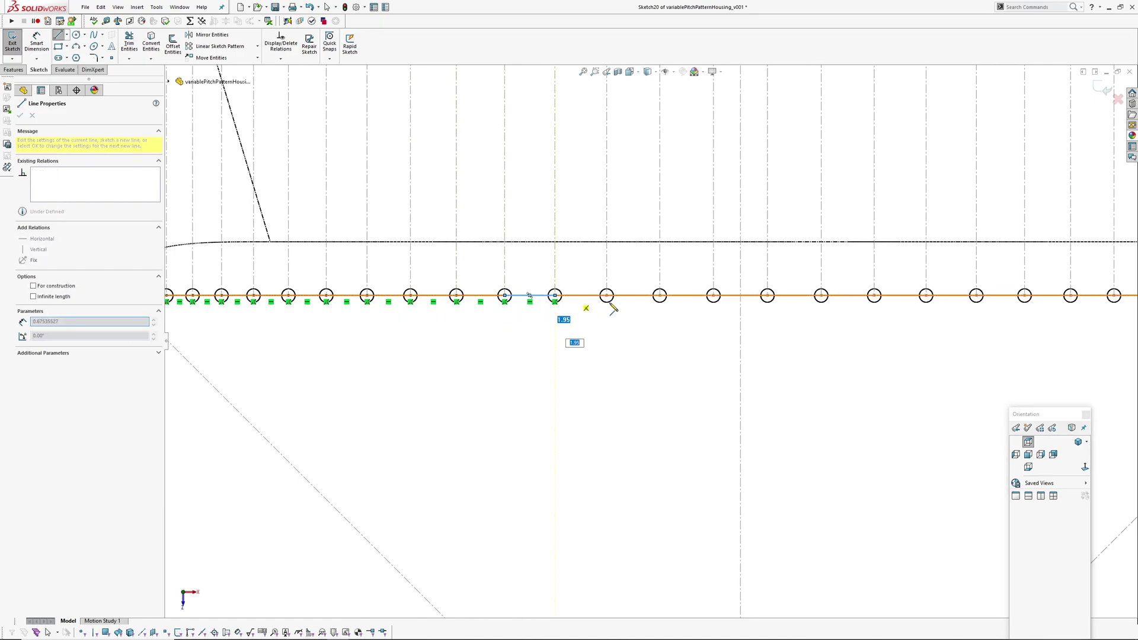
pyautogui.click(607, 295)
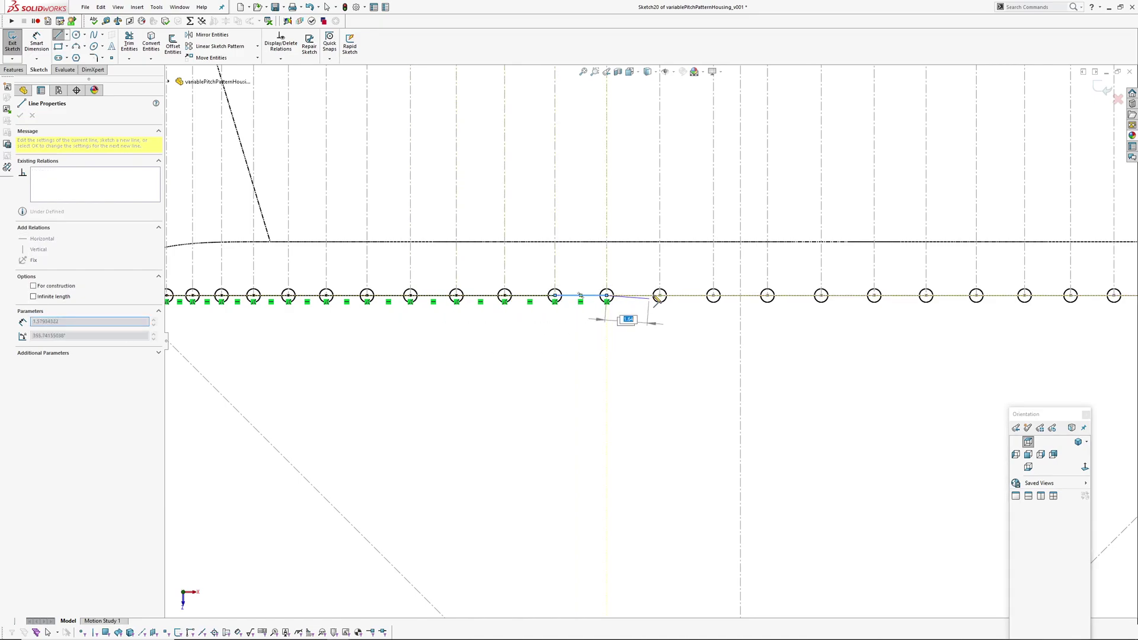
pyautogui.click(713, 295)
pyautogui.click(767, 295)
# Extend the line chain through the centers of the next six holes right of the centerline.
pyautogui.keyDown('ctrl'); pyautogui.moveTo(783, 299); pyautogui.dragTo(560, 289, button='middle'); pyautogui.keyUp('ctrl')
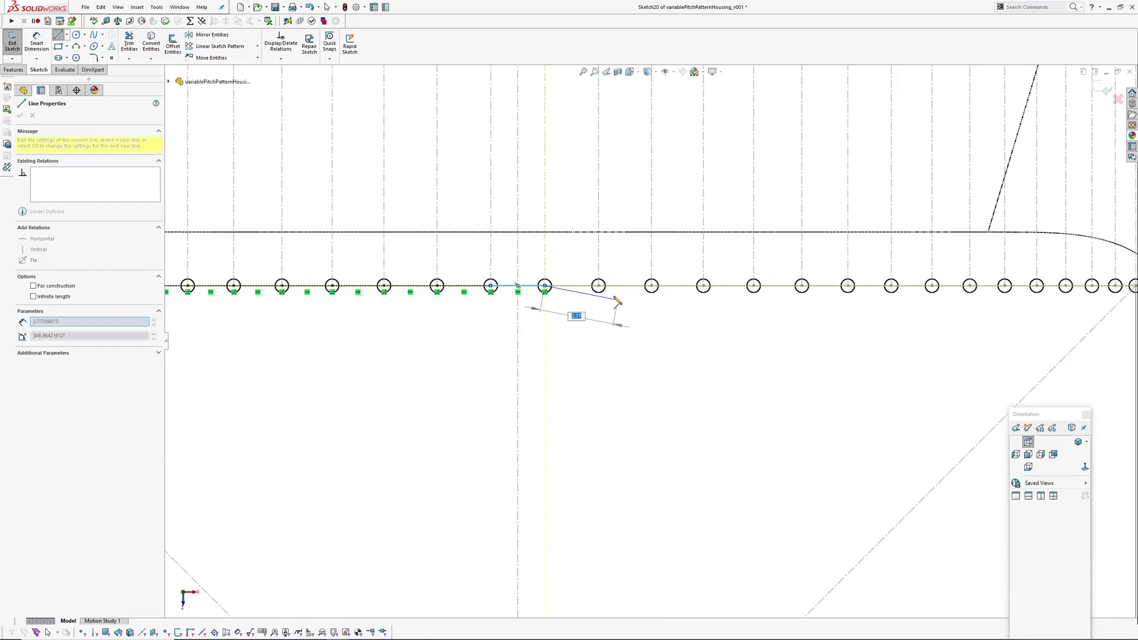
pyautogui.click(651, 286)
pyautogui.click(704, 286)
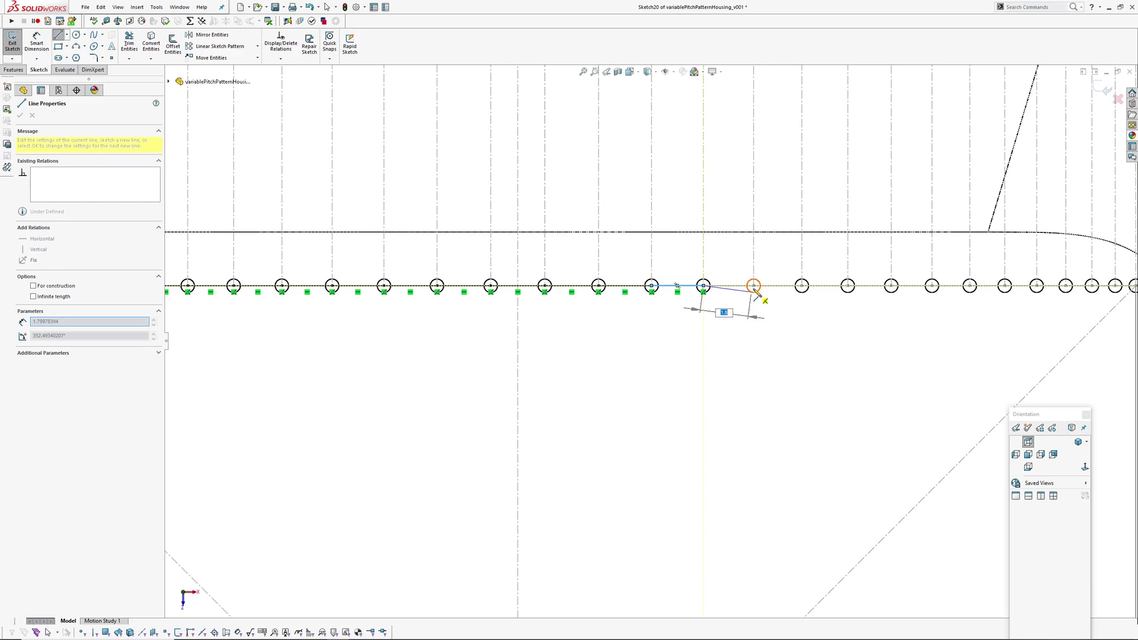
pyautogui.click(754, 286)
pyautogui.click(802, 285)
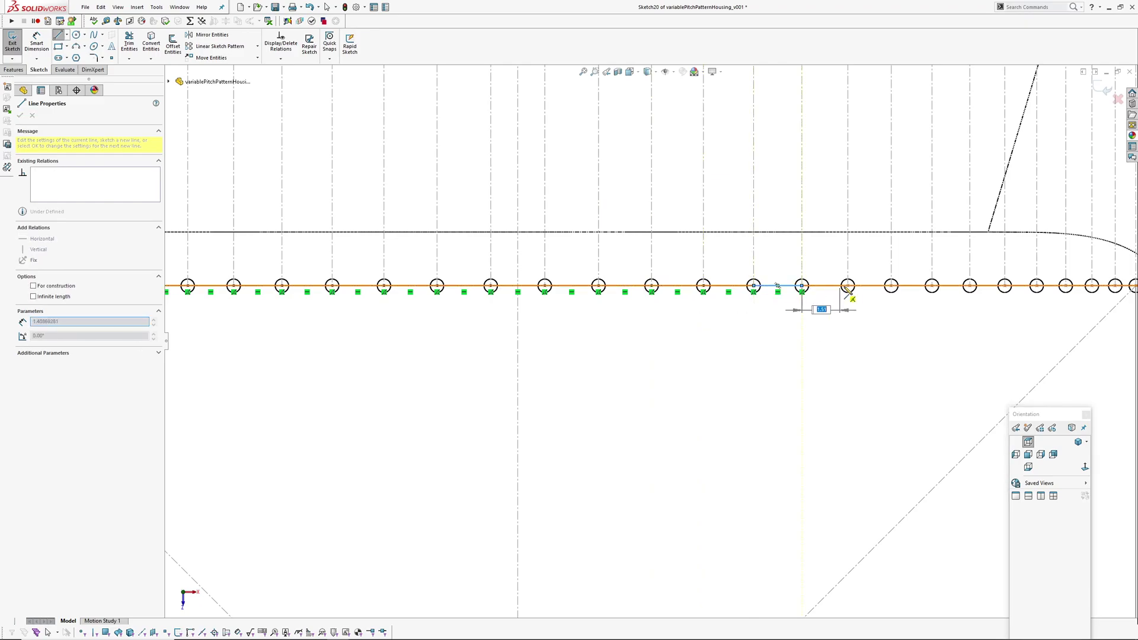
pyautogui.click(847, 286)
# Finish the line chain through the centers of the last nine holes to the row's right end, and end the Line command.
pyautogui.keyDown('ctrl'); pyautogui.moveTo(869, 301); pyautogui.dragTo(516, 303, button='middle'); pyautogui.keyUp('ctrl')
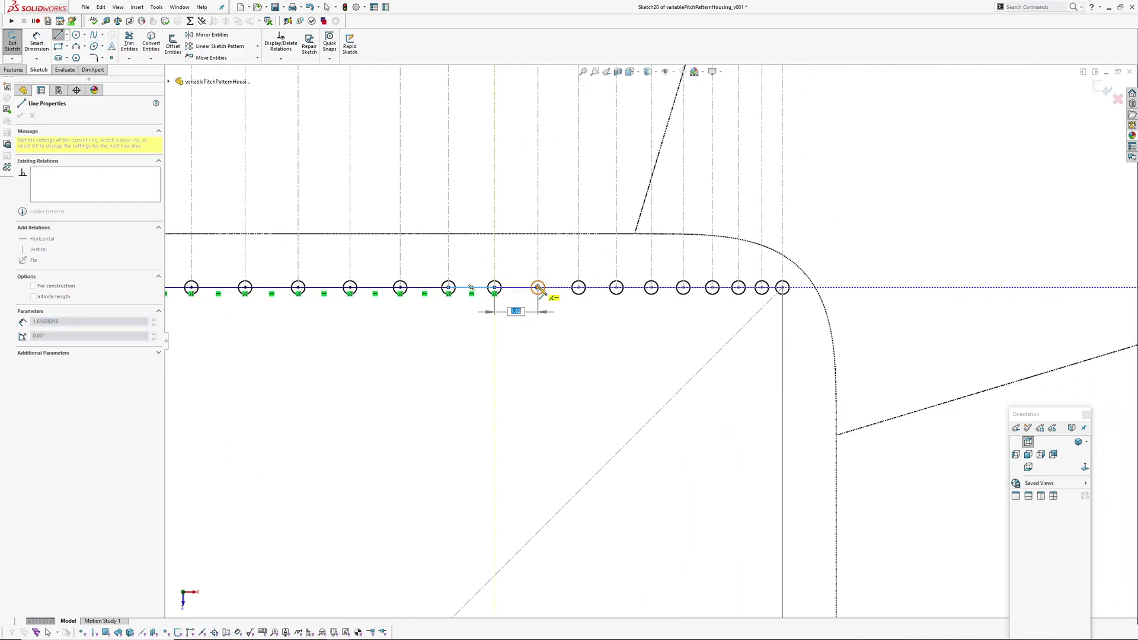
pyautogui.click(537, 288)
pyautogui.click(578, 288)
pyautogui.click(616, 287)
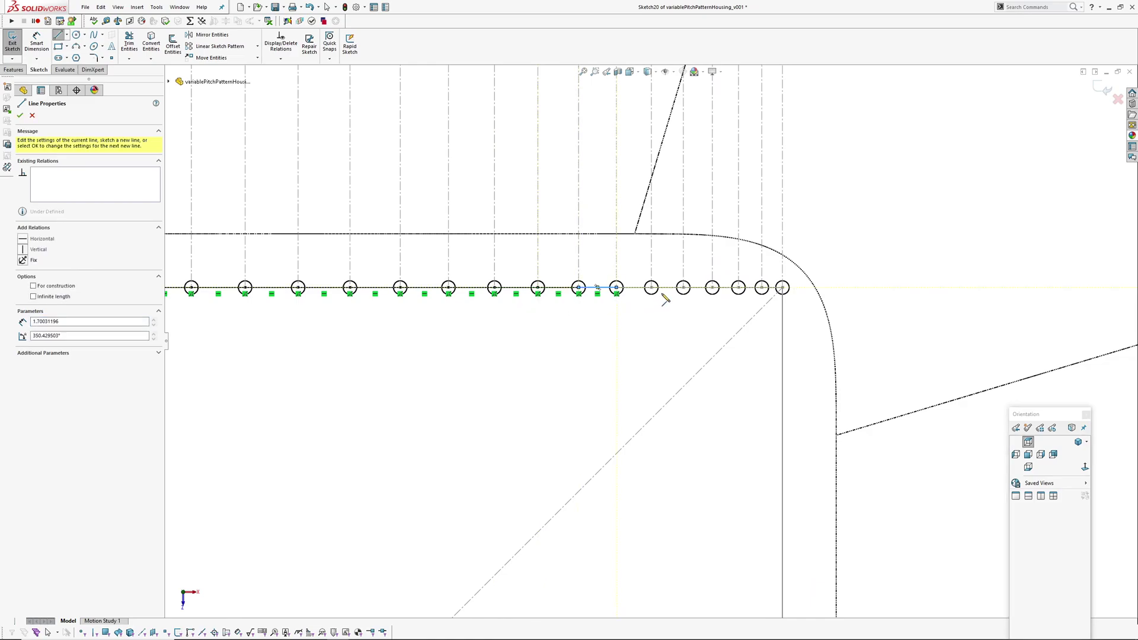
pyautogui.click(651, 288)
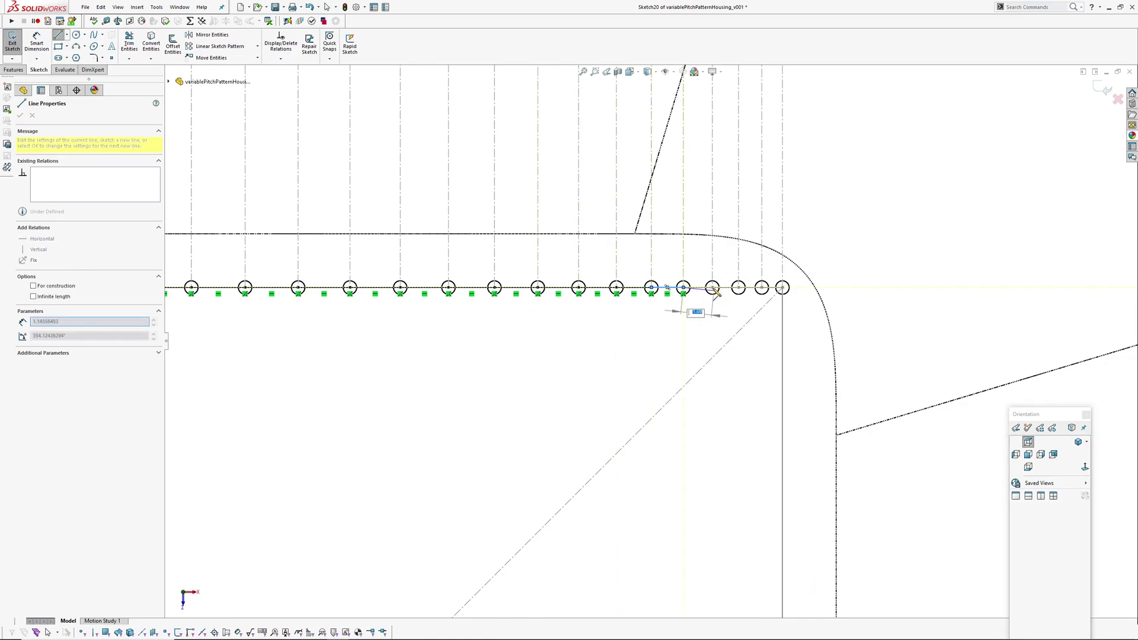
pyautogui.click(683, 287)
pyautogui.click(713, 287)
pyautogui.click(738, 287)
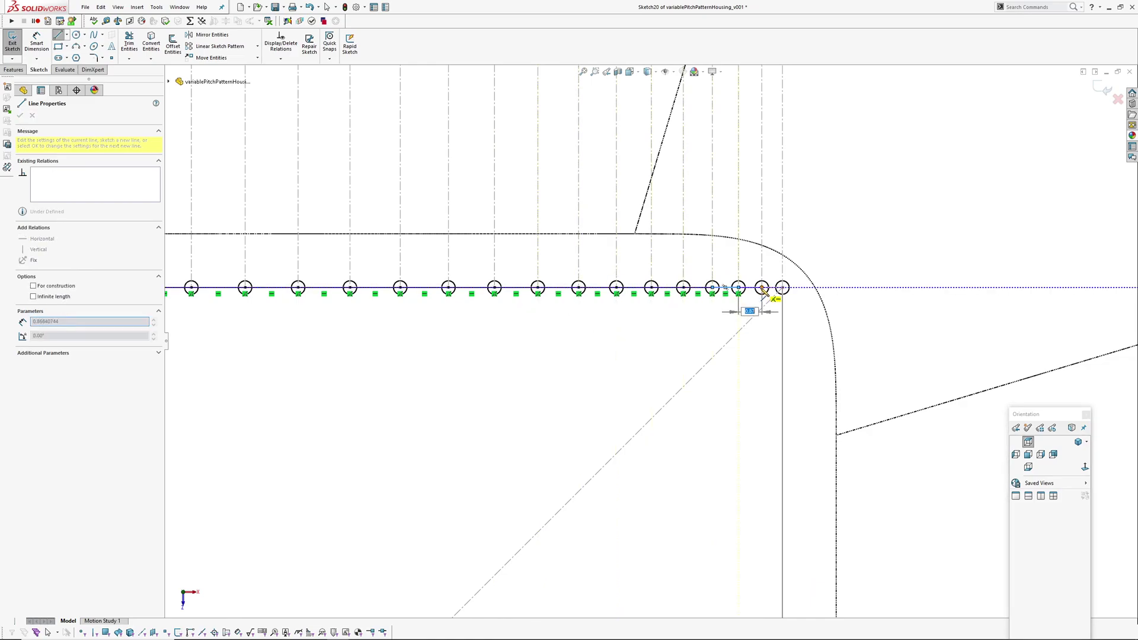
pyautogui.click(762, 287)
pyautogui.click(782, 287)
pyautogui.rightClick(782, 288)
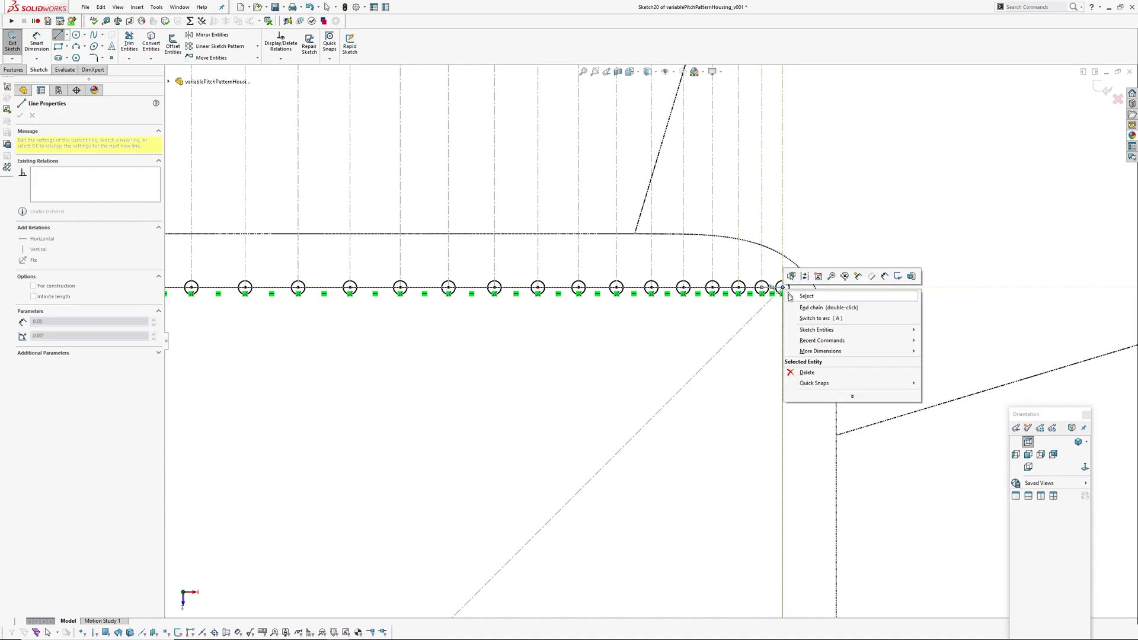
pyautogui.click(794, 297)
# Convert the square's upper-left to lower-right diagonal into the sketch and make it construction geometry.
pyautogui.scroll(6, 652, 343)
pyautogui.keyDown('ctrl'); pyautogui.moveTo(653, 391); pyautogui.dragTo(731, 316, button='middle'); pyautogui.keyUp('ctrl')
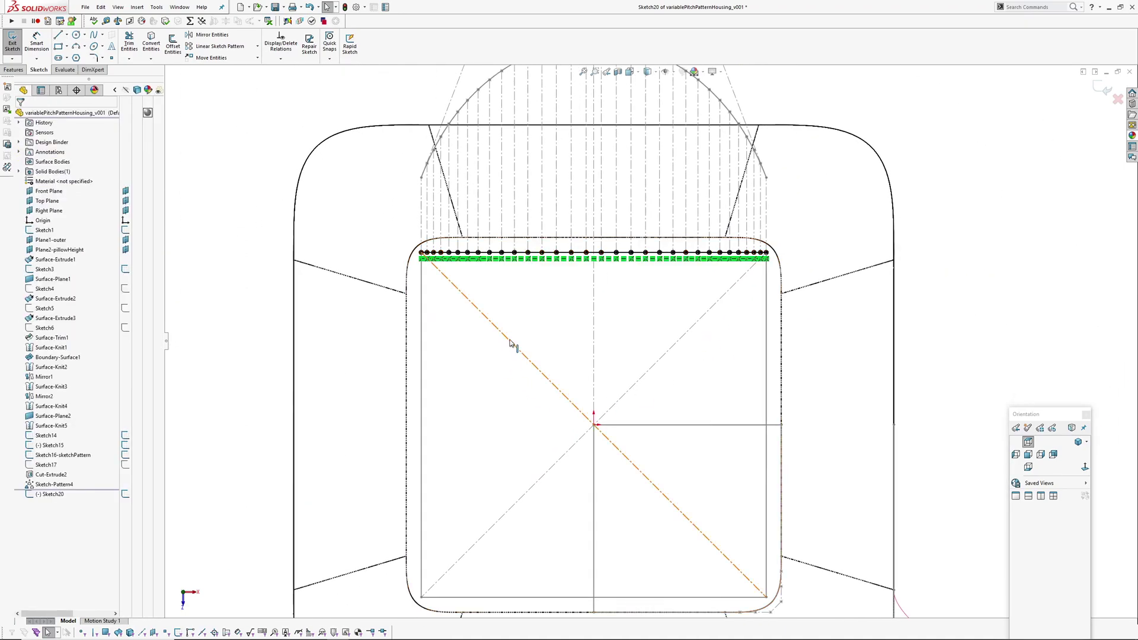
pyautogui.click(510, 343)
pyautogui.click(533, 394)
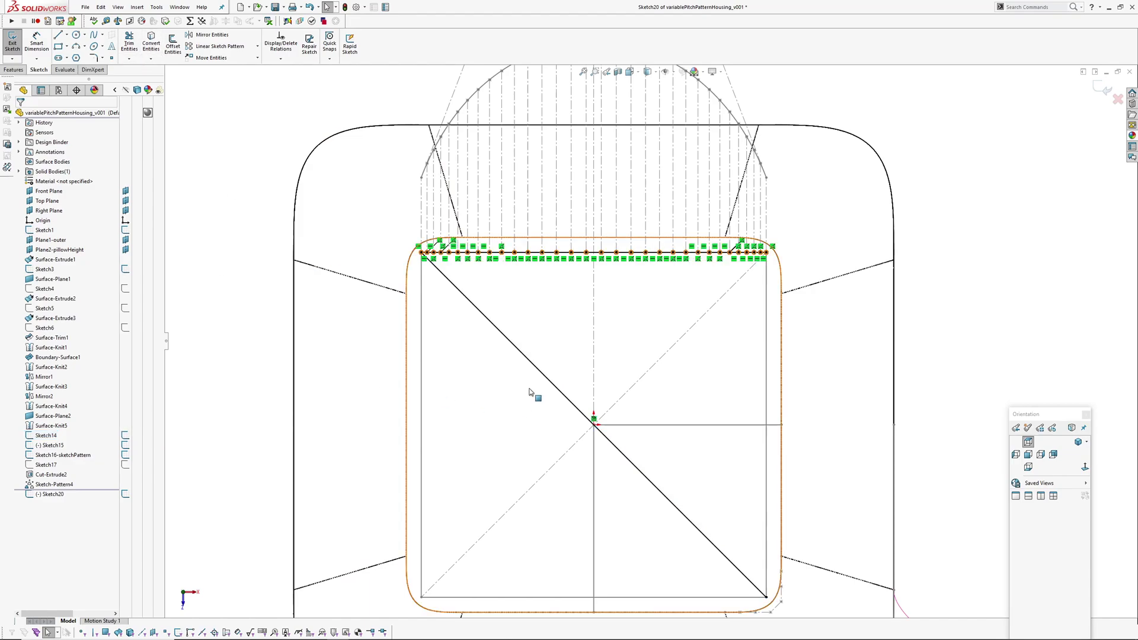
pyautogui.click(505, 335)
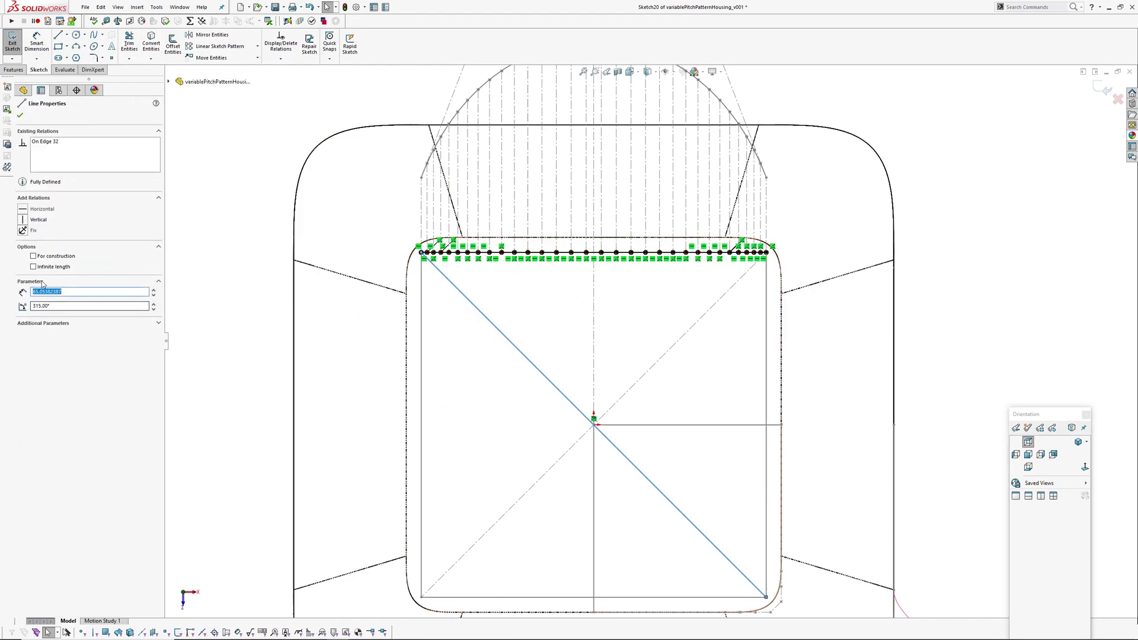
pyautogui.click(246, 196)
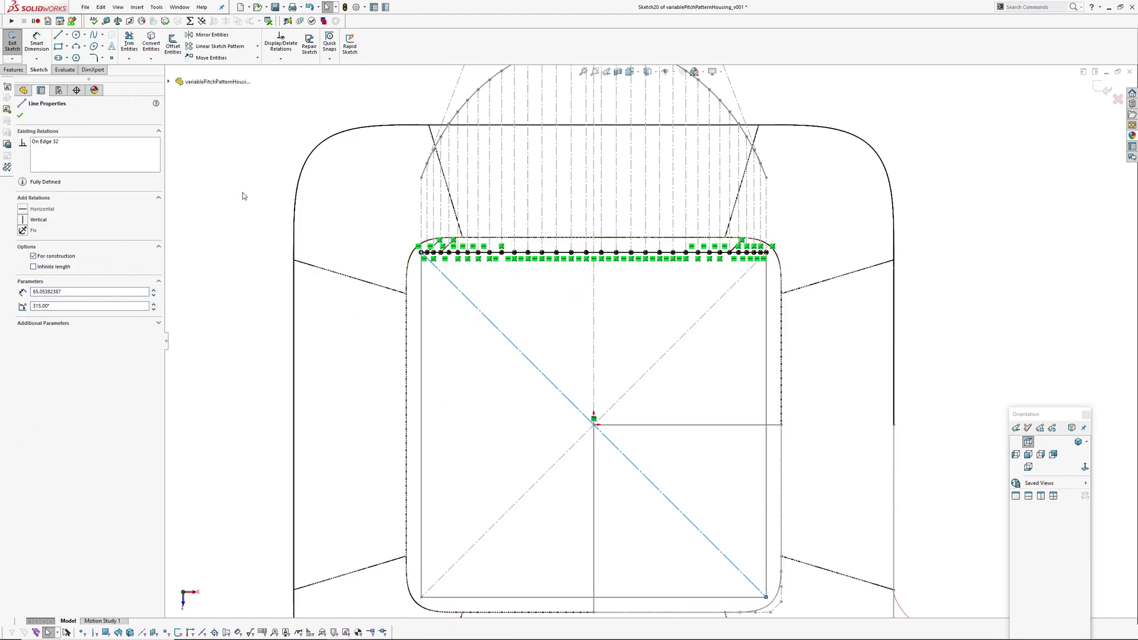
# Mirror a copy of the horizontal line chain about the diagonal construction line onto the square's left side, and close the sketch.
pyautogui.click(204, 35)
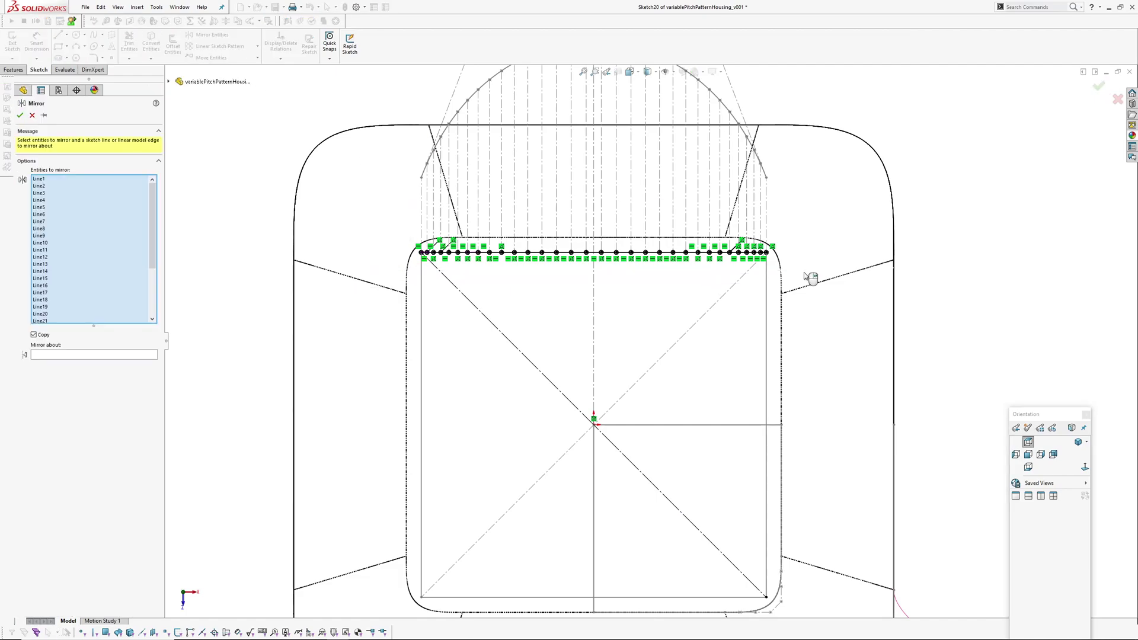
pyautogui.click(68, 355)
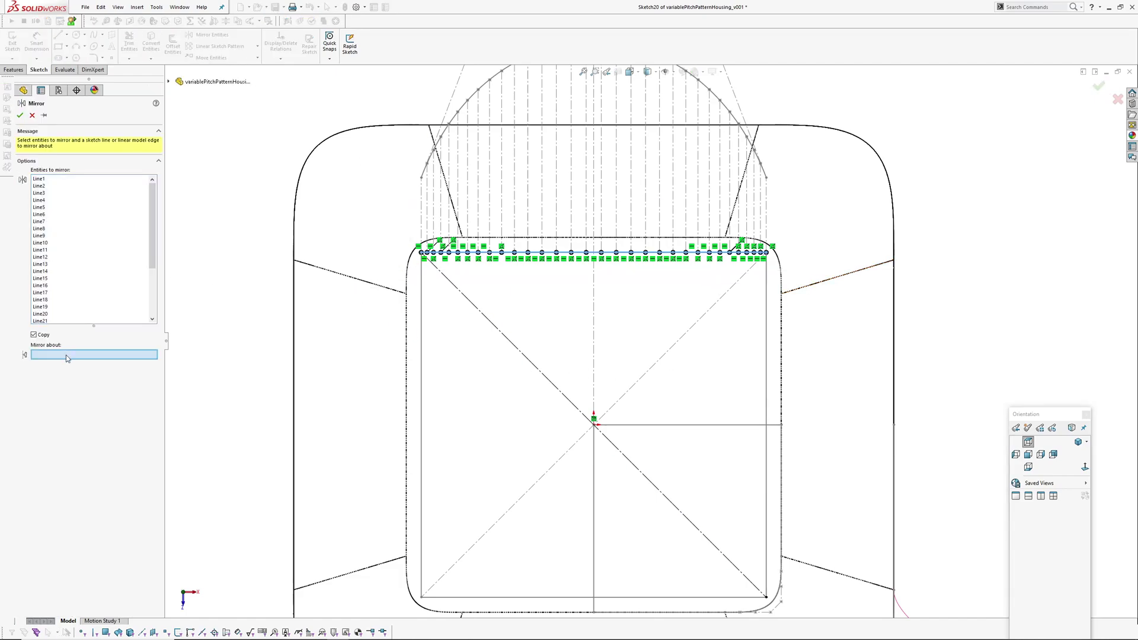
pyautogui.click(477, 312)
pyautogui.keyDown('ctrl'); pyautogui.moveTo(540, 366); pyautogui.dragTo(483, 353, button='middle'); pyautogui.keyUp('ctrl')
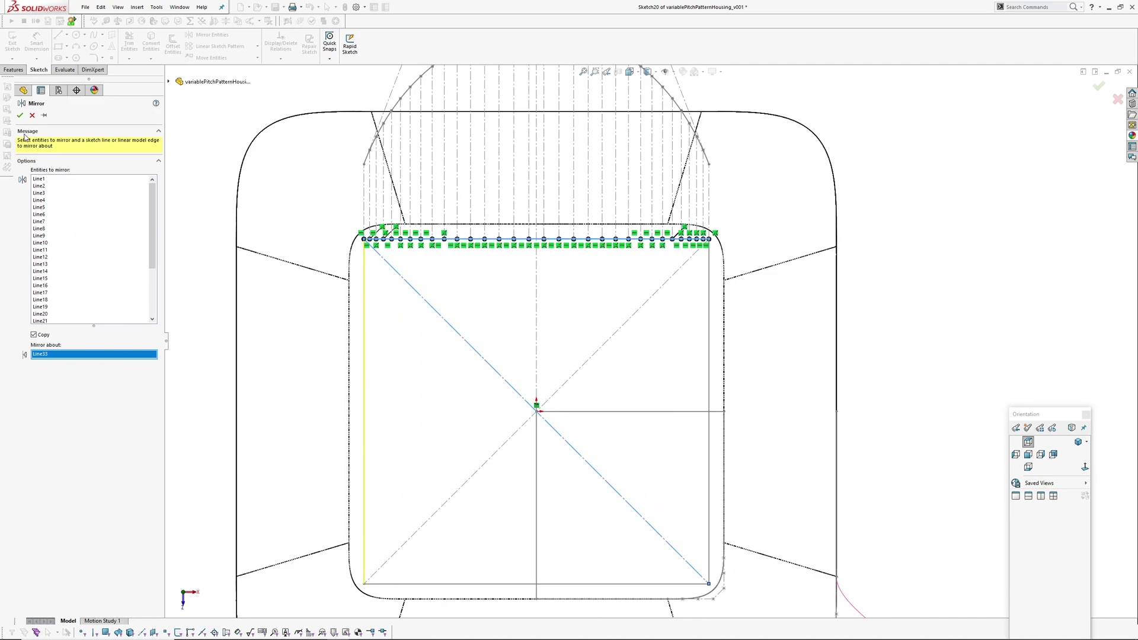
pyautogui.press('Return')
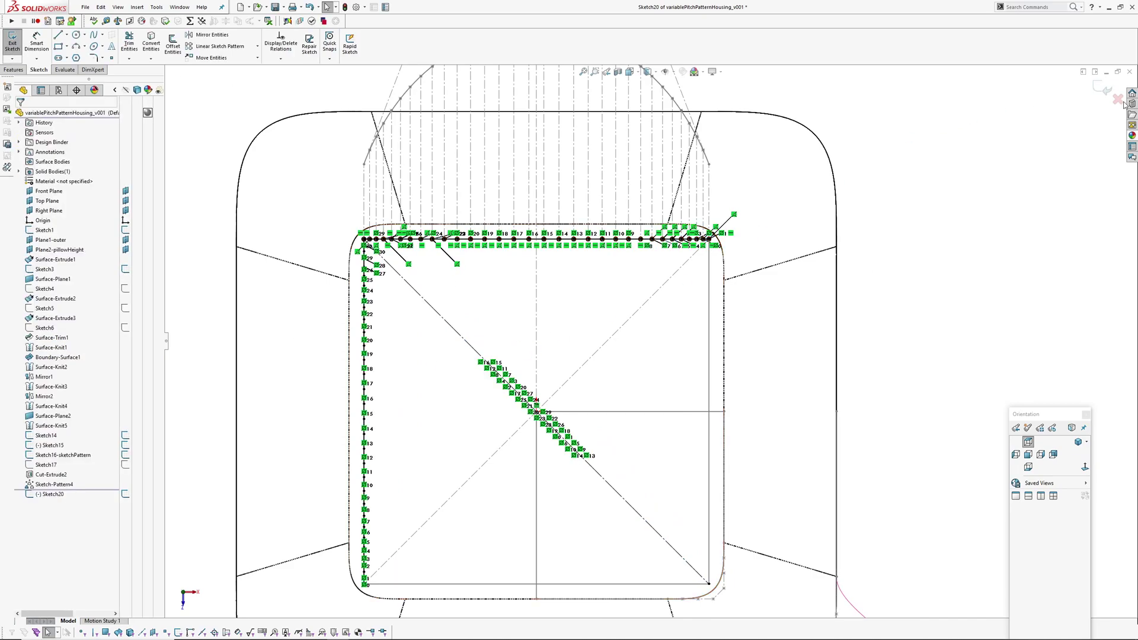
pyautogui.hotkey('ctrl', 'q')
pyautogui.press('z')
pyautogui.press('z')
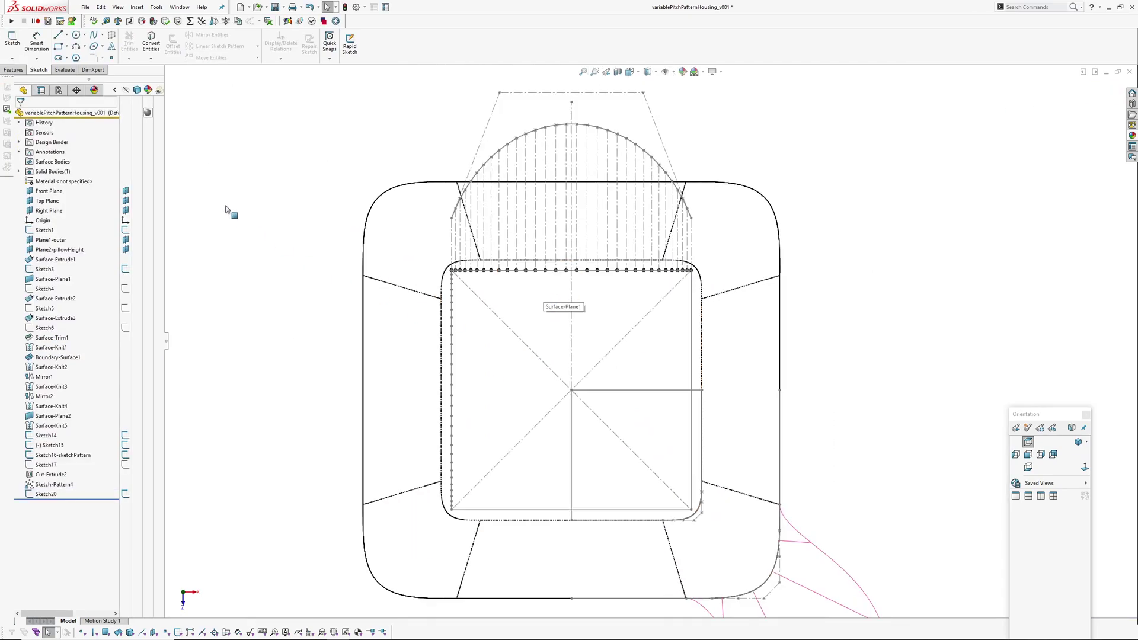
# Sketch points on Plane2-pillowHeight at the segment endpoints down the mirrored vertical line chain, and close the sketch.
pyautogui.click(58, 252)
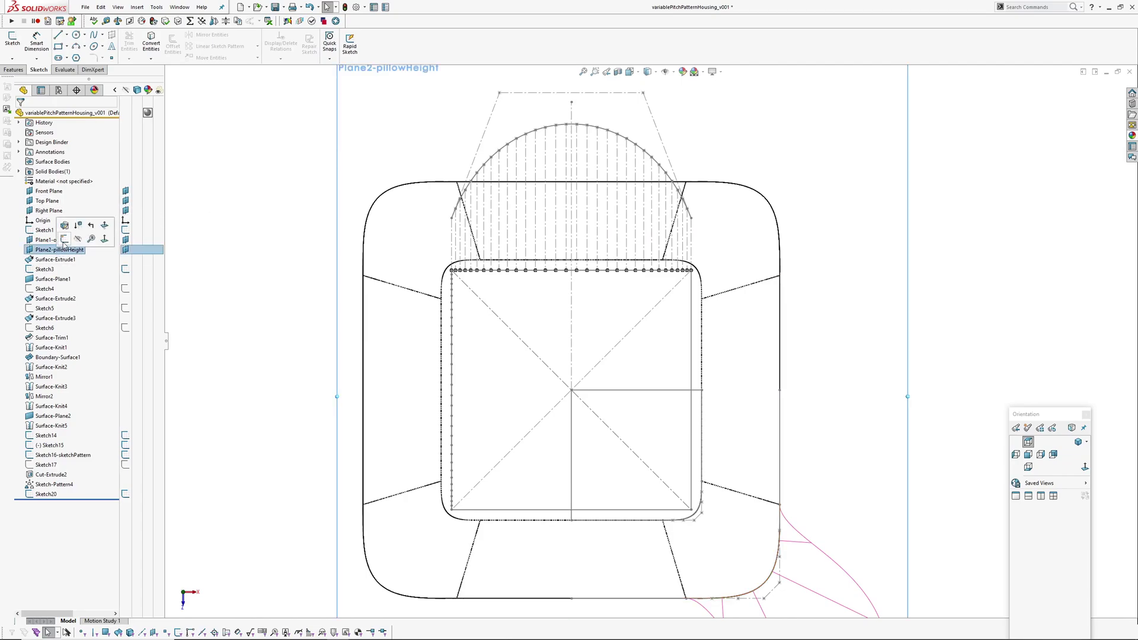
pyautogui.click(62, 239)
pyautogui.scroll(-3, 456, 286)
pyautogui.scroll(3, 544, 307)
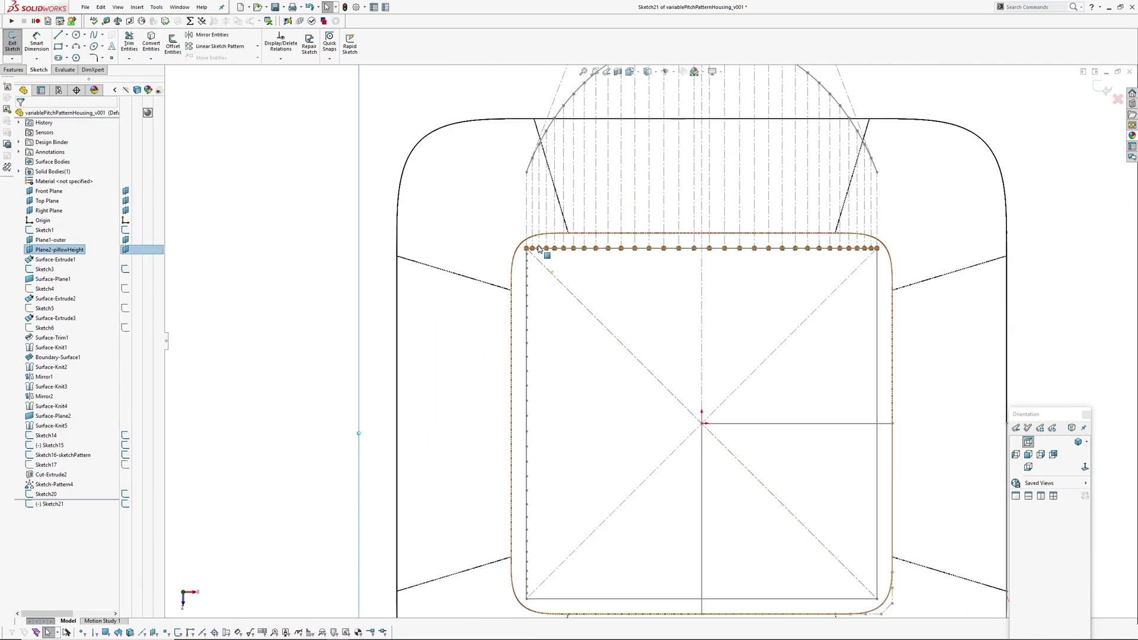
pyautogui.scroll(-1, 596, 237)
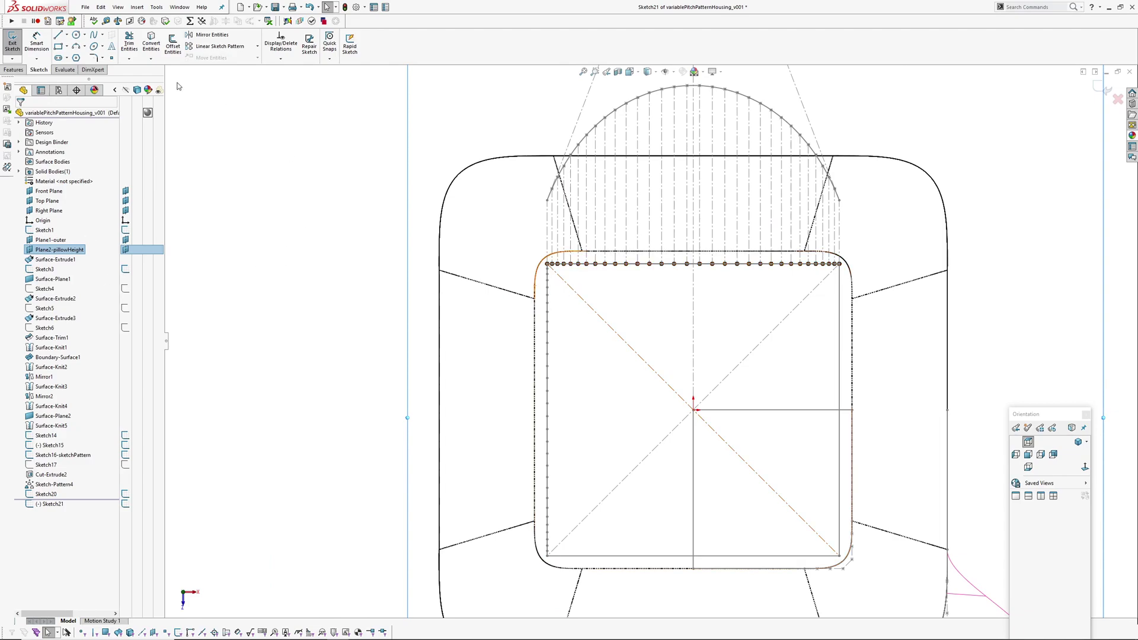
pyautogui.scroll(-3, 593, 295)
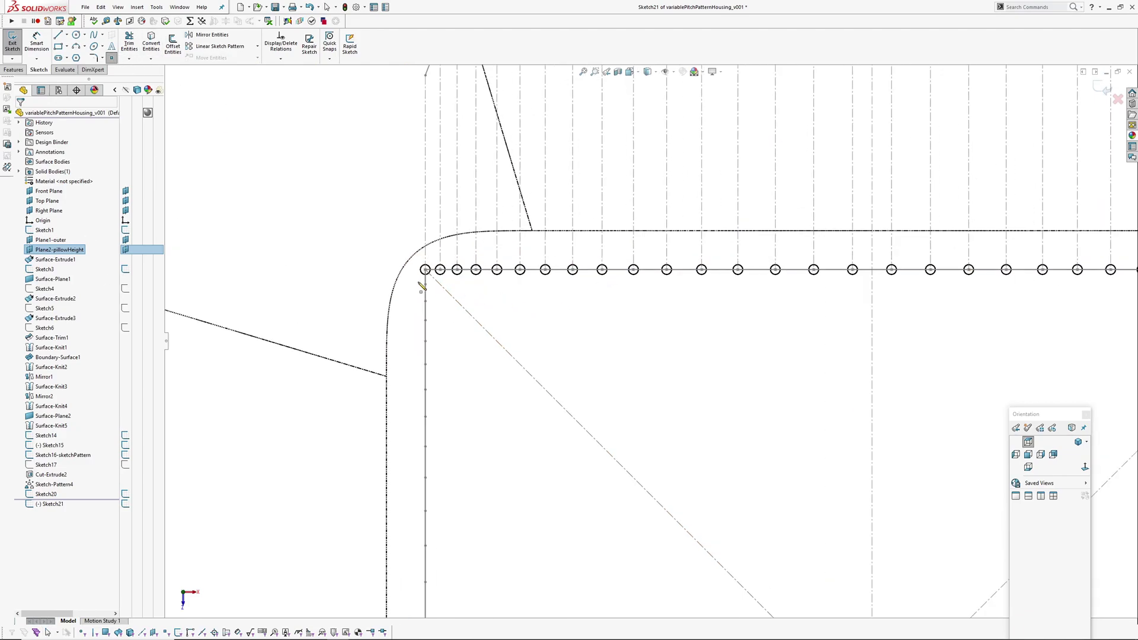
pyautogui.click(427, 272)
pyautogui.click(426, 291)
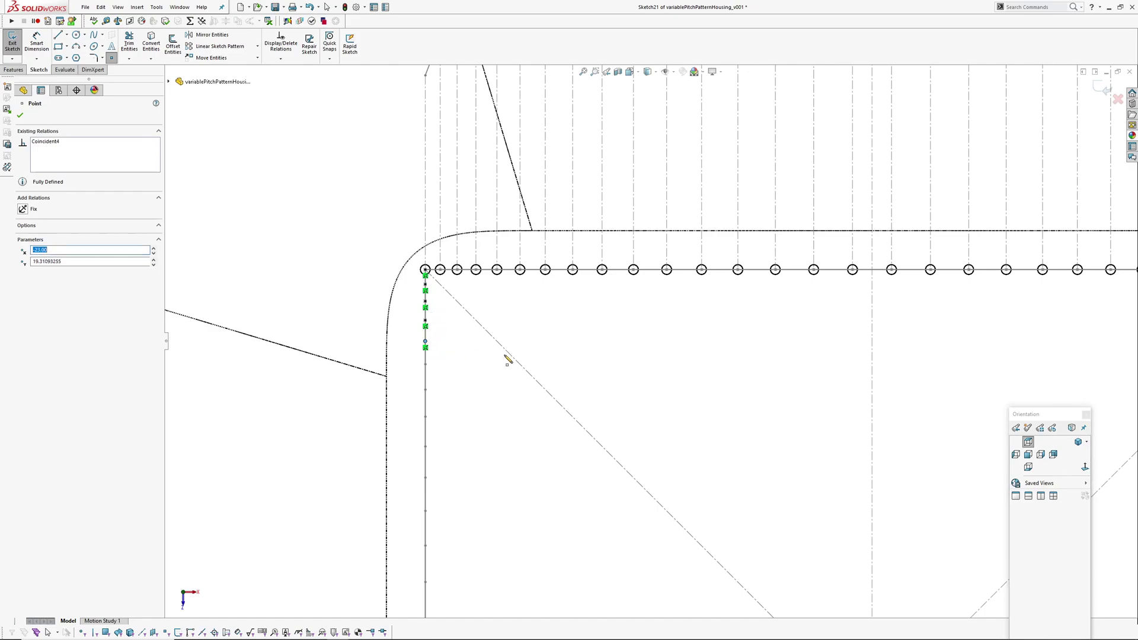
pyautogui.keyDown('ctrl'); pyautogui.moveTo(507, 360); pyautogui.dragTo(537, 232, button='middle'); pyautogui.keyUp('ctrl')
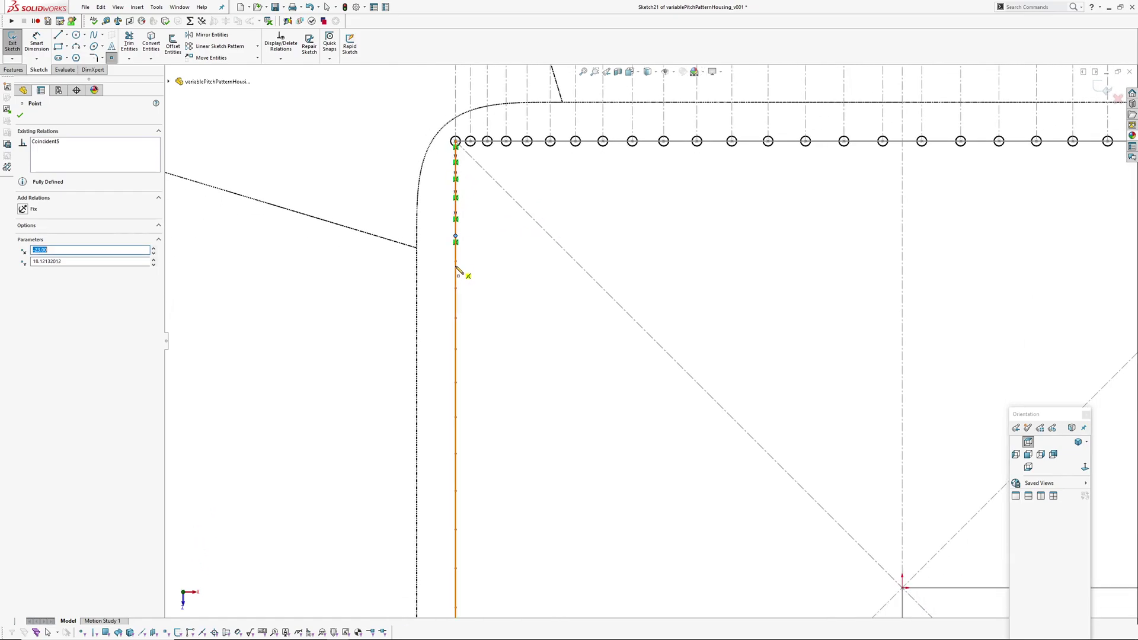
pyautogui.click(455, 288)
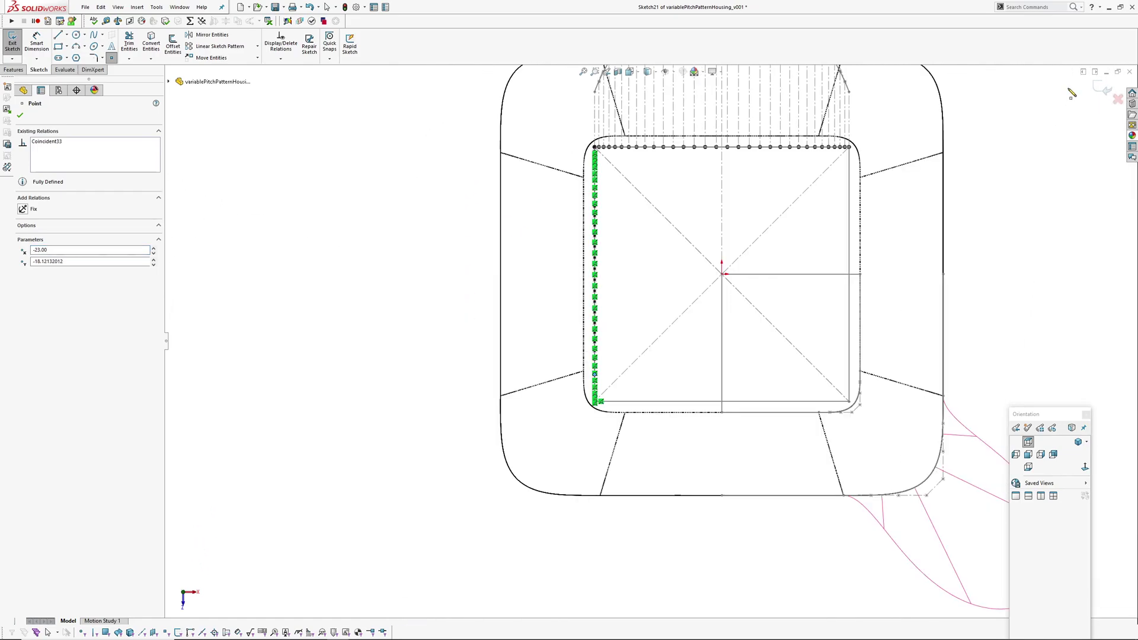
pyautogui.click(1100, 87)
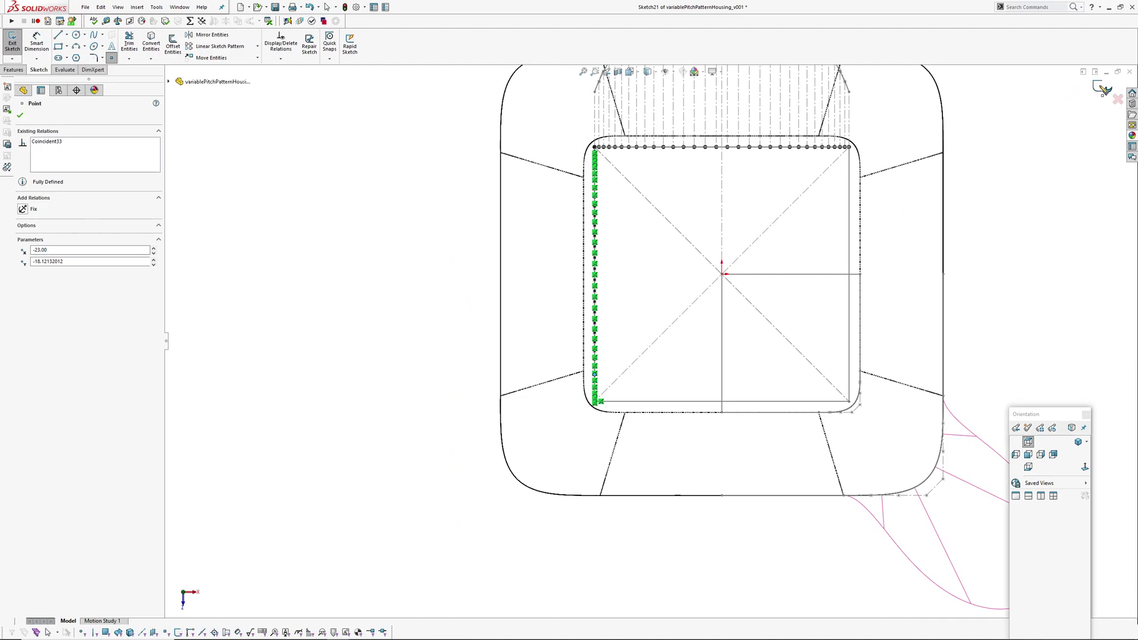
pyautogui.keyDown('ctrl'); pyautogui.moveTo(744, 212); pyautogui.dragTo(664, 292, button='middle'); pyautogui.keyUp('ctrl')
pyautogui.click(320, 211)
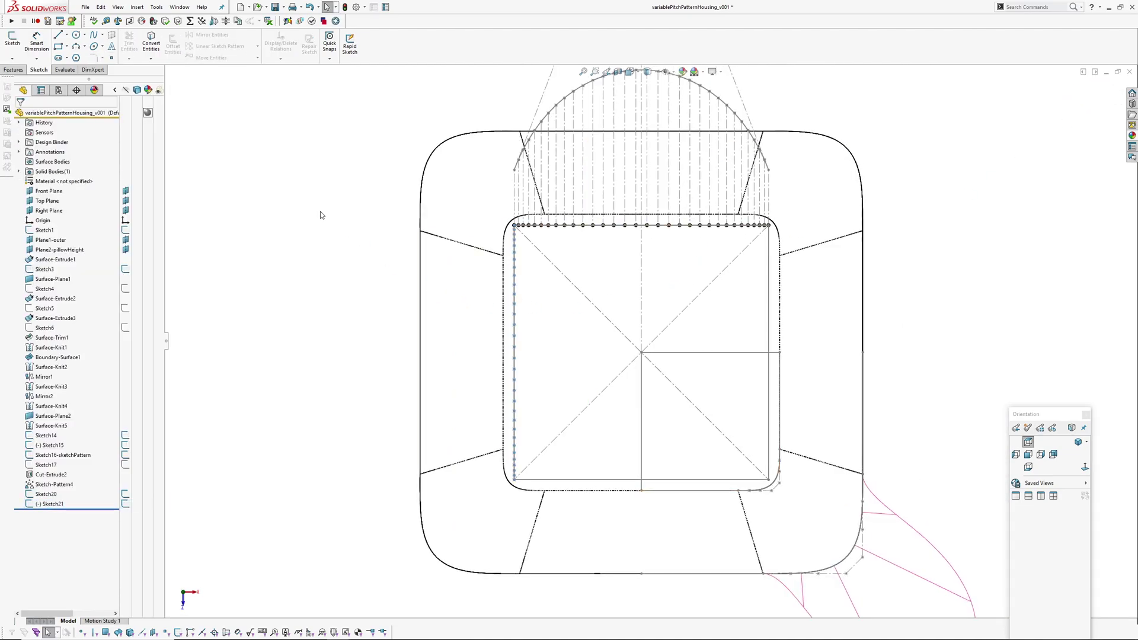
# Reopen Sketch21 for editing and delete the under-defined point near the square's lower-left corner.
pyautogui.press('h')
pyautogui.click(57, 505)
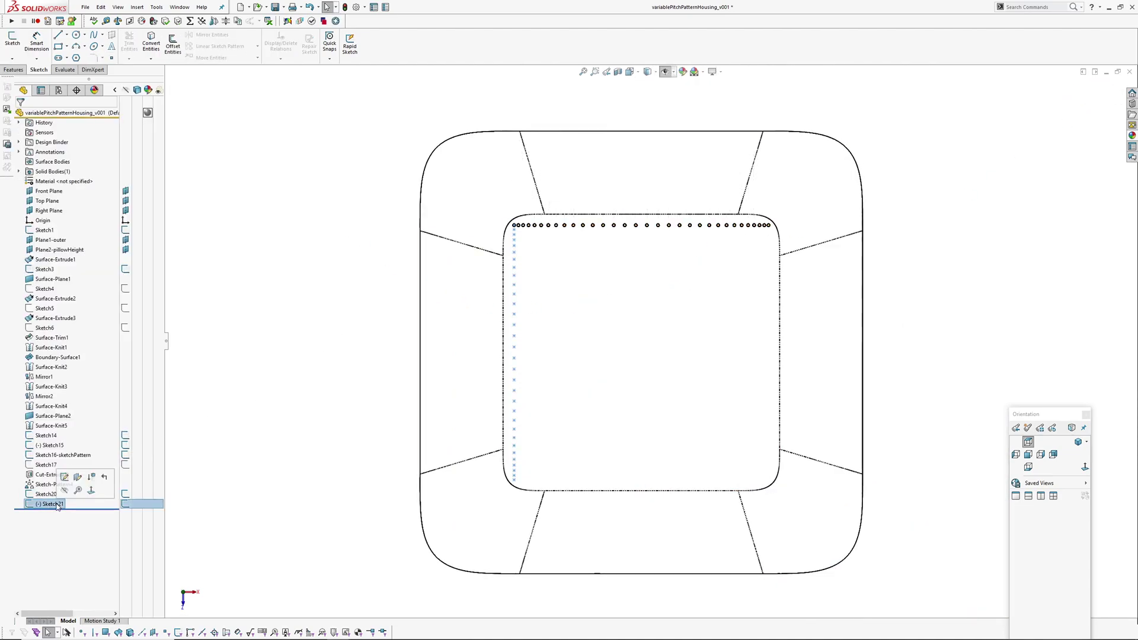
pyautogui.click(64, 477)
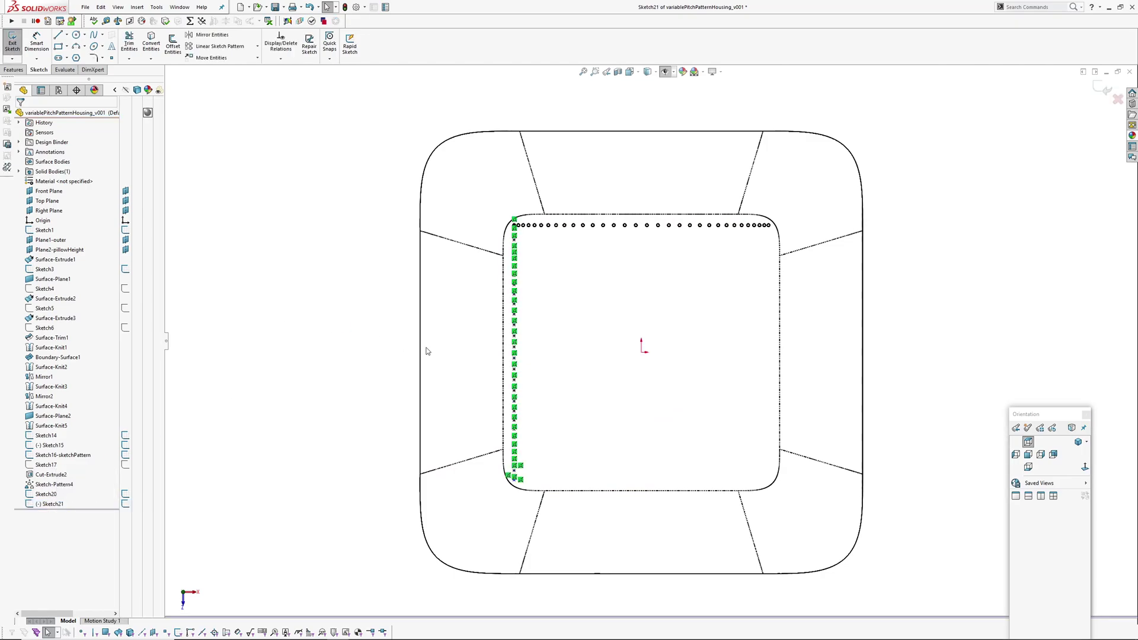
pyautogui.scroll(-3, 548, 472)
pyautogui.scroll(-2, 548, 472)
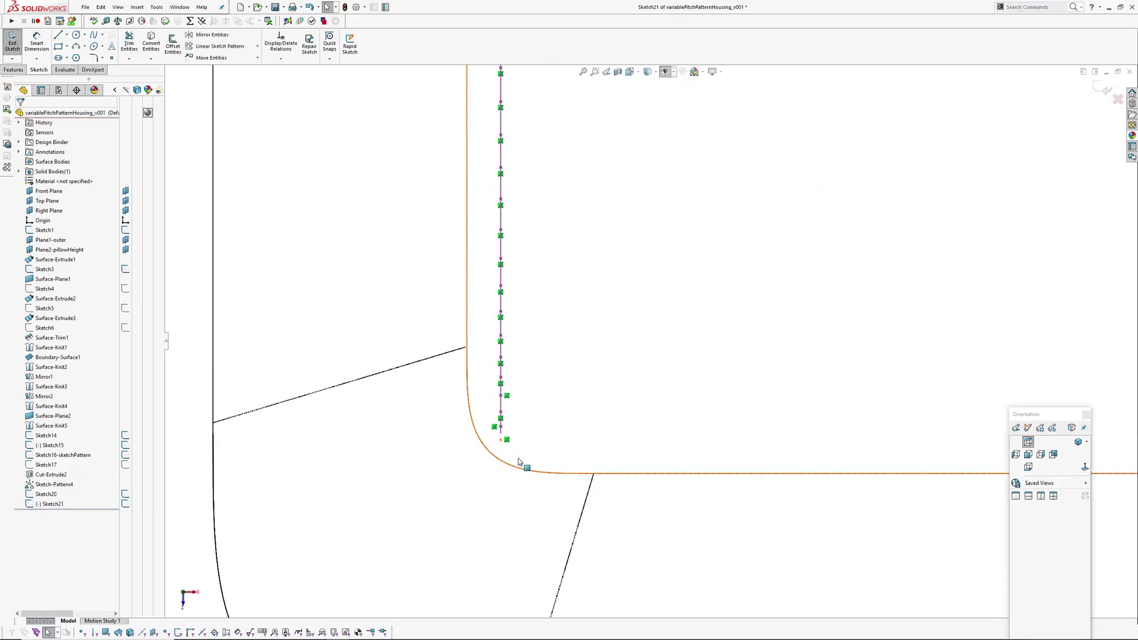
pyautogui.scroll(-2, 516, 460)
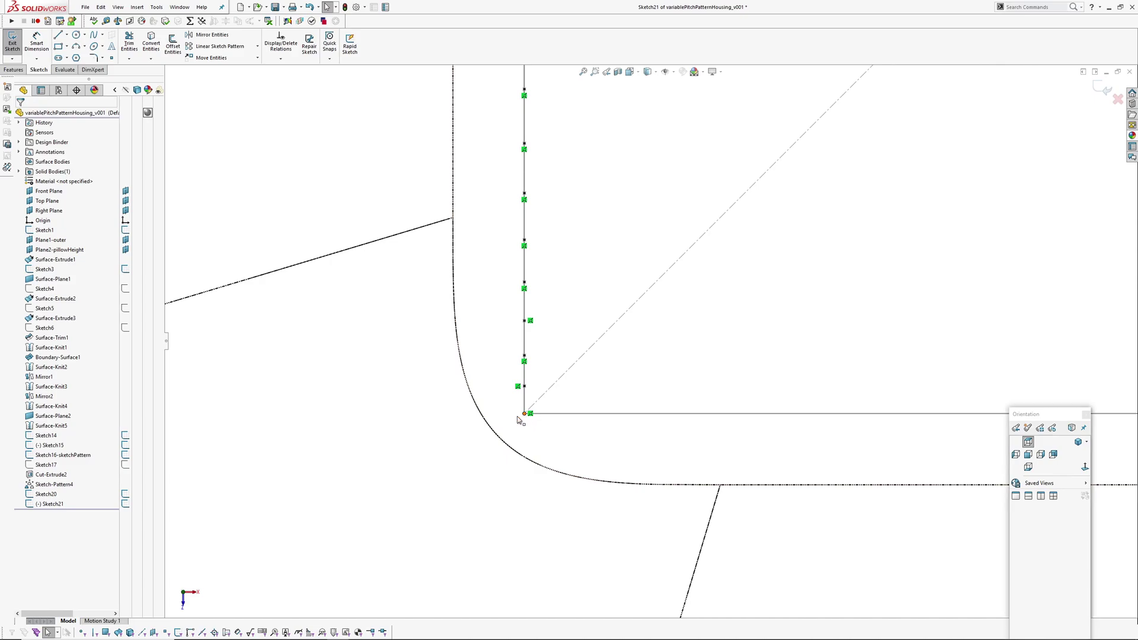
pyautogui.click(525, 415)
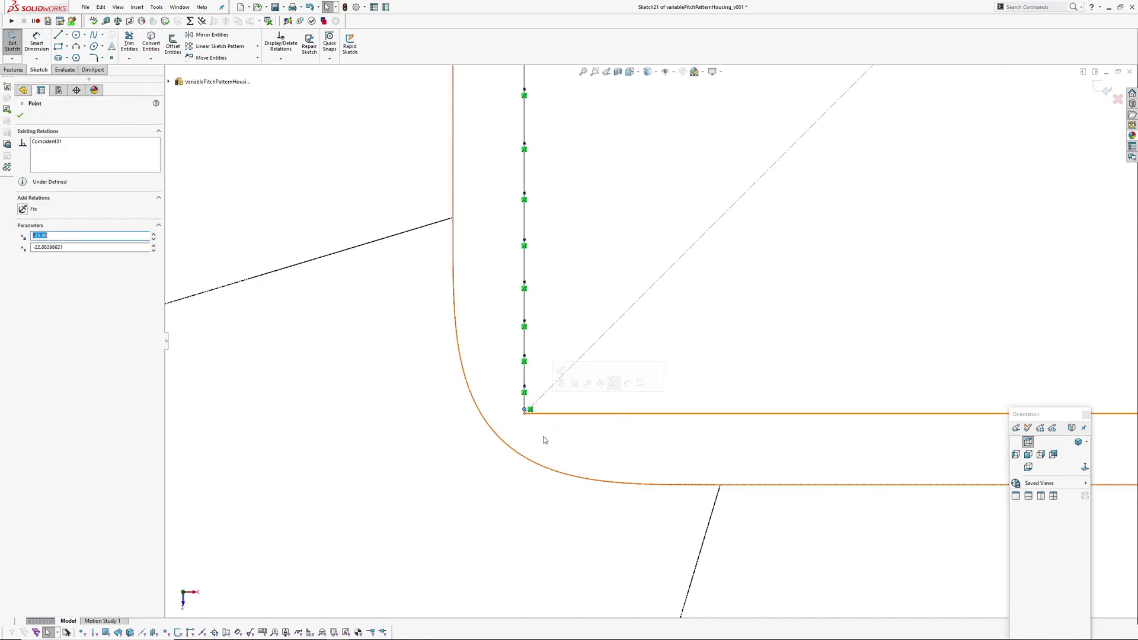
pyautogui.click(544, 436)
# Place a new sketch point exactly on the square's lower-left corner and close the sketch.
pyautogui.click(112, 58)
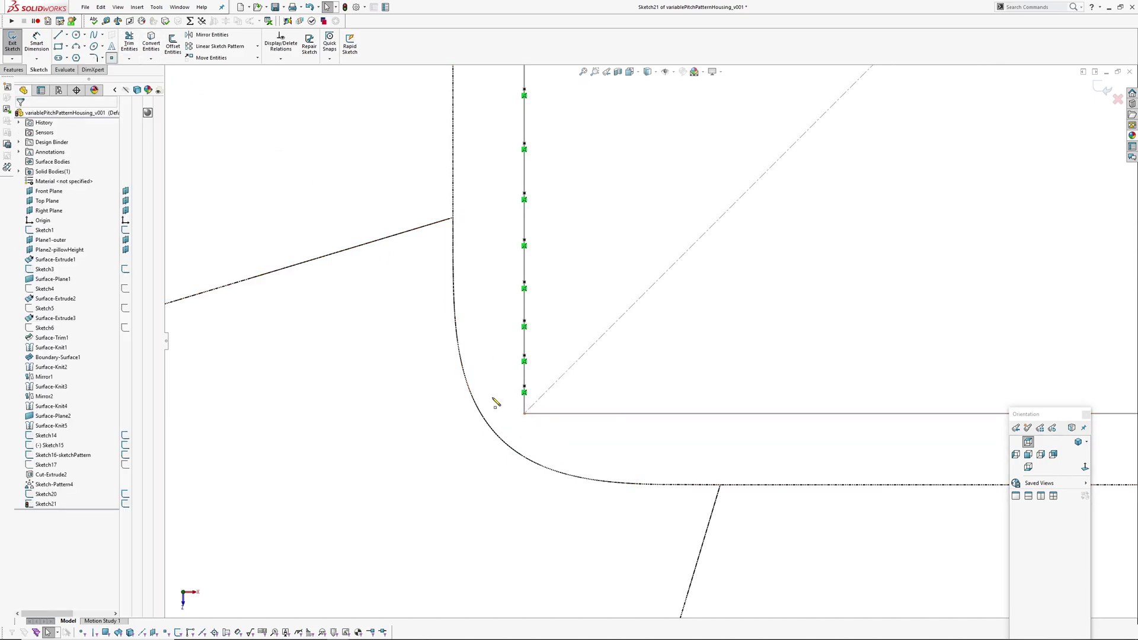
pyautogui.click(525, 414)
pyautogui.scroll(3, 650, 443)
pyautogui.keyDown('ctrl'); pyautogui.moveTo(651, 442); pyautogui.dragTo(643, 407, button='middle'); pyautogui.keyUp('ctrl')
pyautogui.scroll(3, 643, 407)
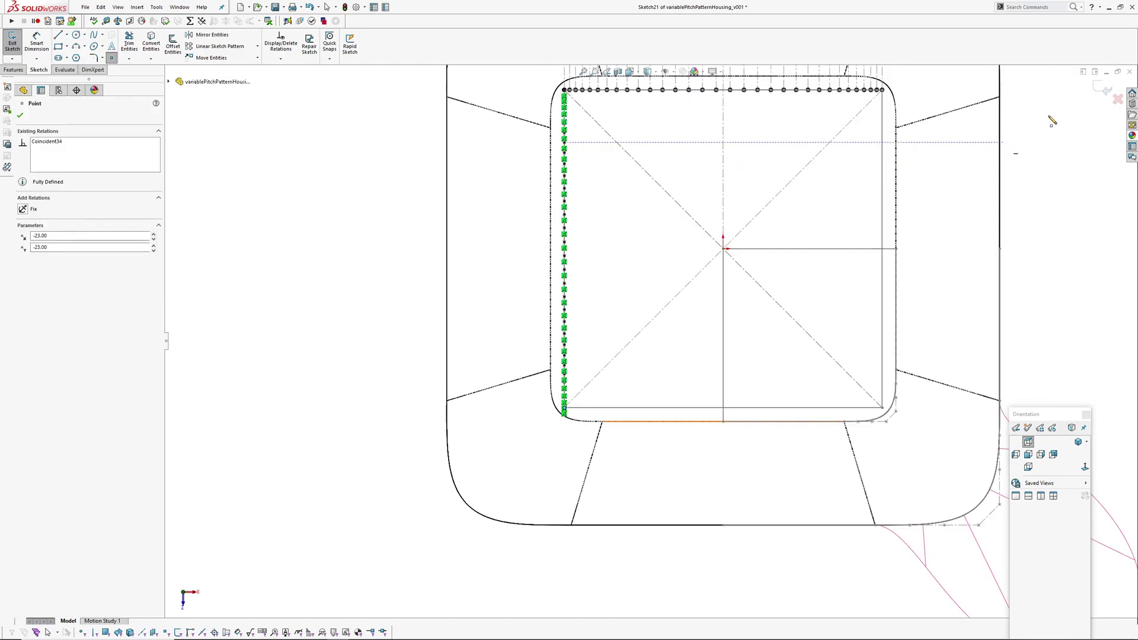
pyautogui.click(1100, 89)
# Rename Sketch21 as Sketch21-sketchPattern.
pyautogui.click(43, 504)
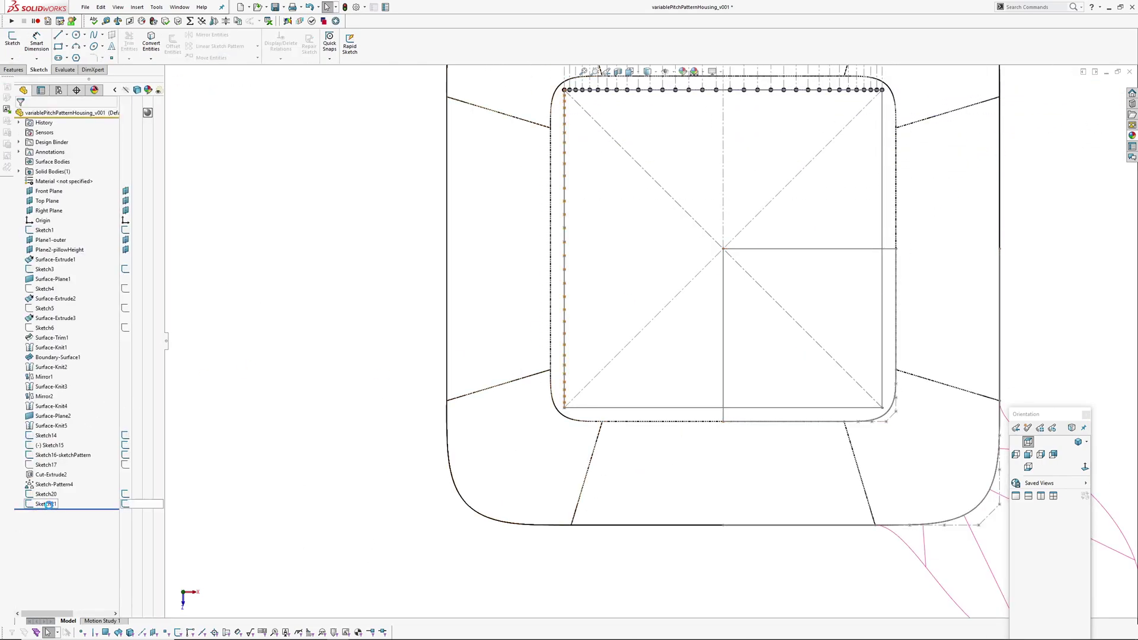
pyautogui.click(47, 504)
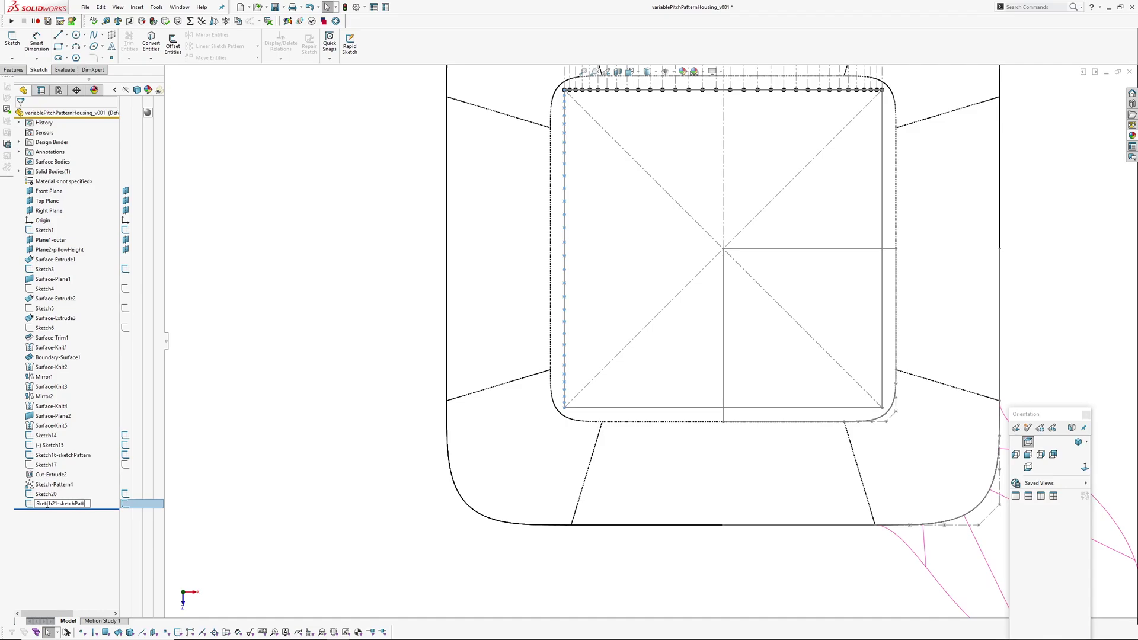
pyautogui.press('Return')
pyautogui.click(315, 216)
# Start a sketch driven pattern that repeats the hole row Sketch-Pattern4 at the points of Sketch21-sketchPattern.
pyautogui.keyDown('ctrl'); pyautogui.moveTo(391, 182); pyautogui.dragTo(283, 258, button='middle'); pyautogui.keyUp('ctrl')
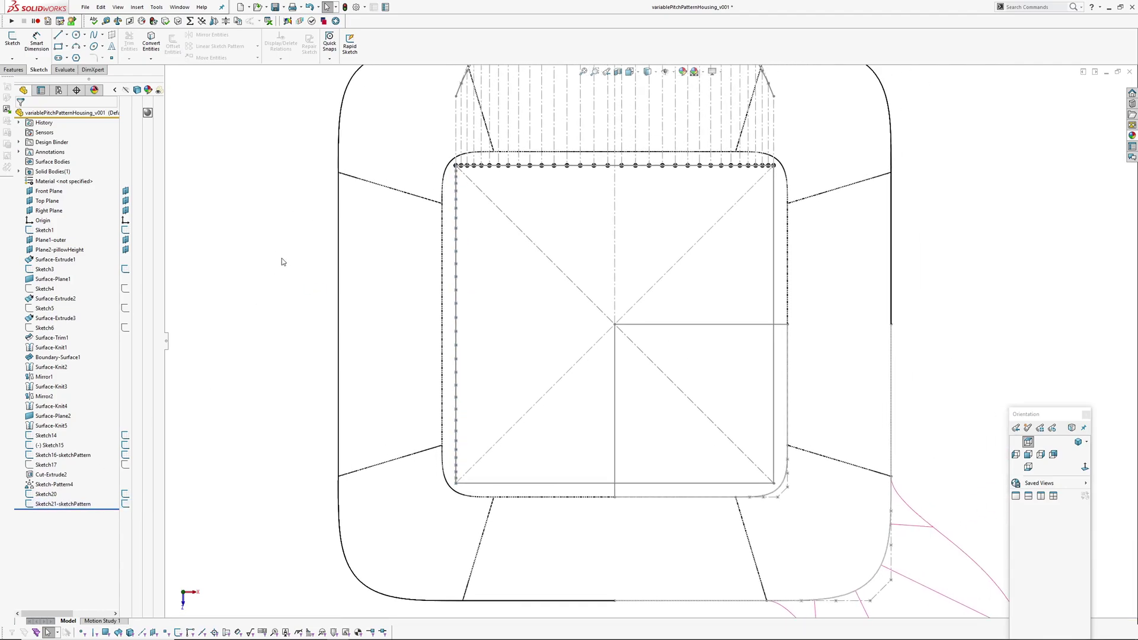
pyautogui.click(137, 7)
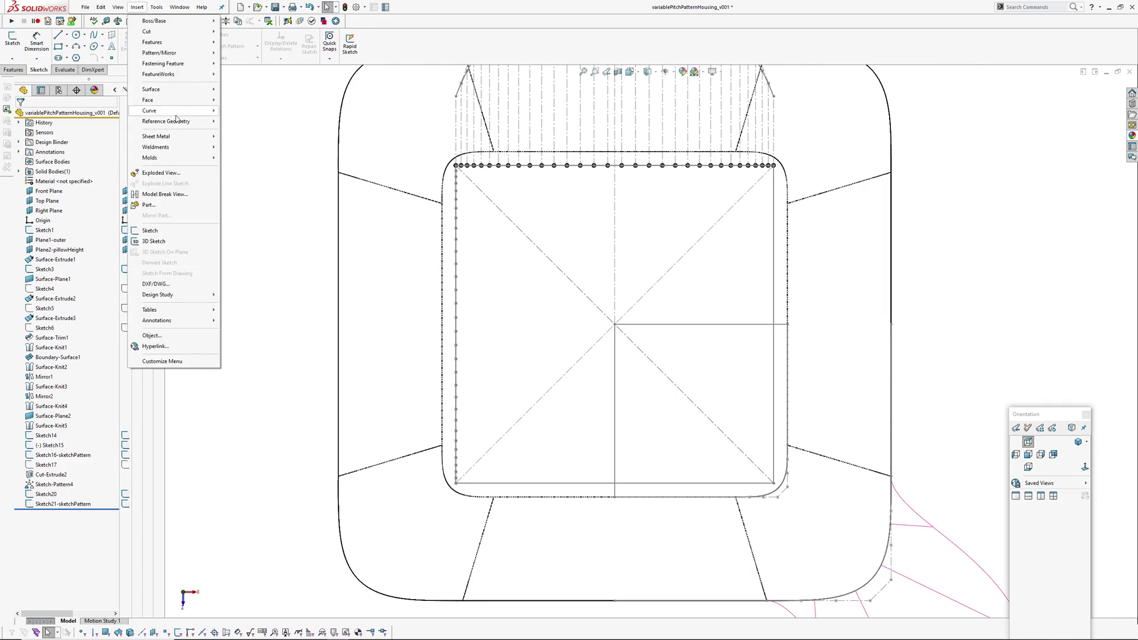
pyautogui.moveTo(171, 53)
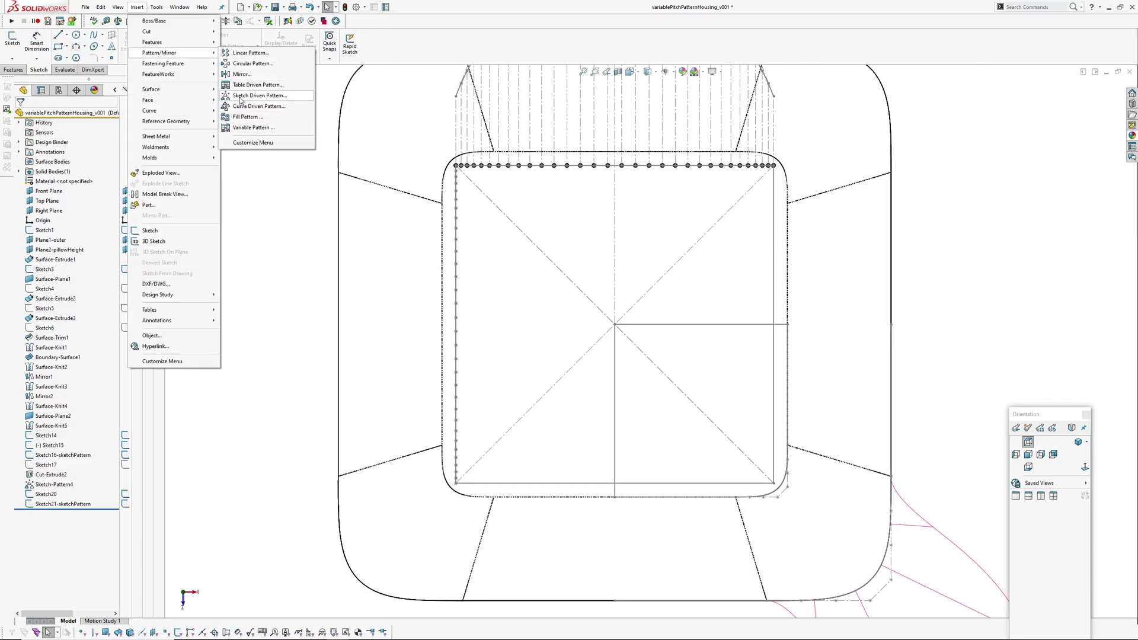
pyautogui.click(259, 95)
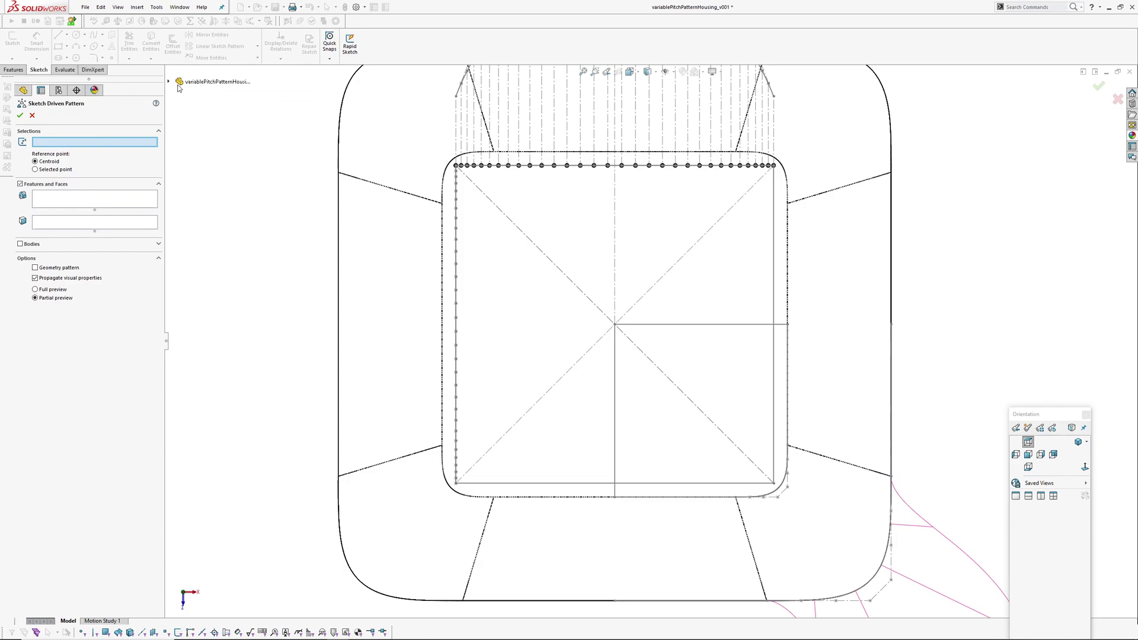
pyautogui.click(167, 82)
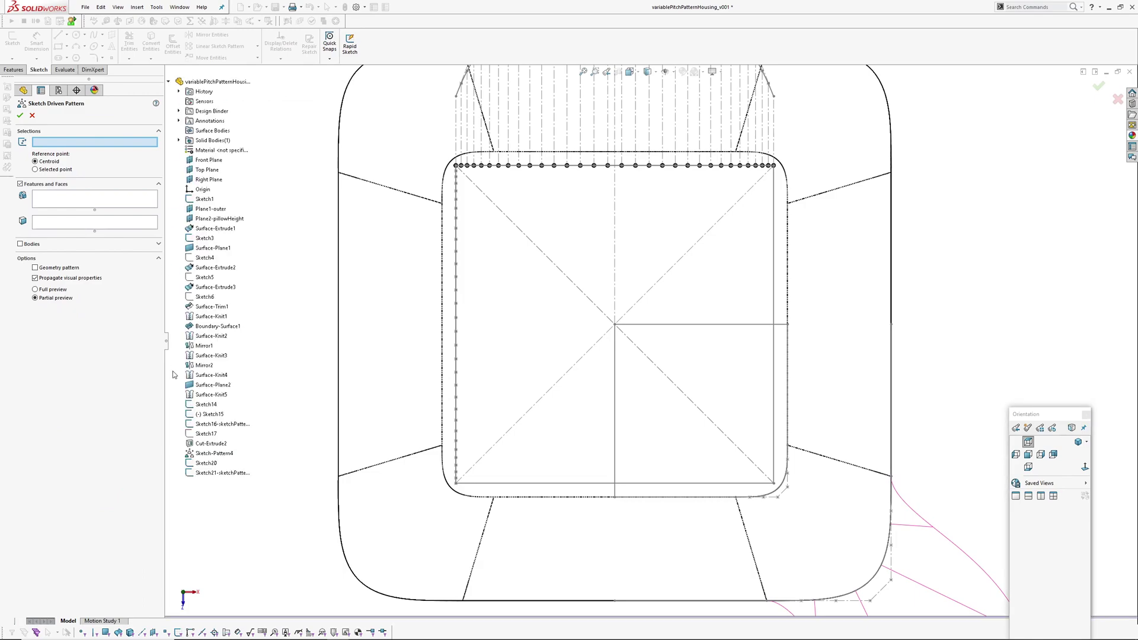
pyautogui.click(204, 473)
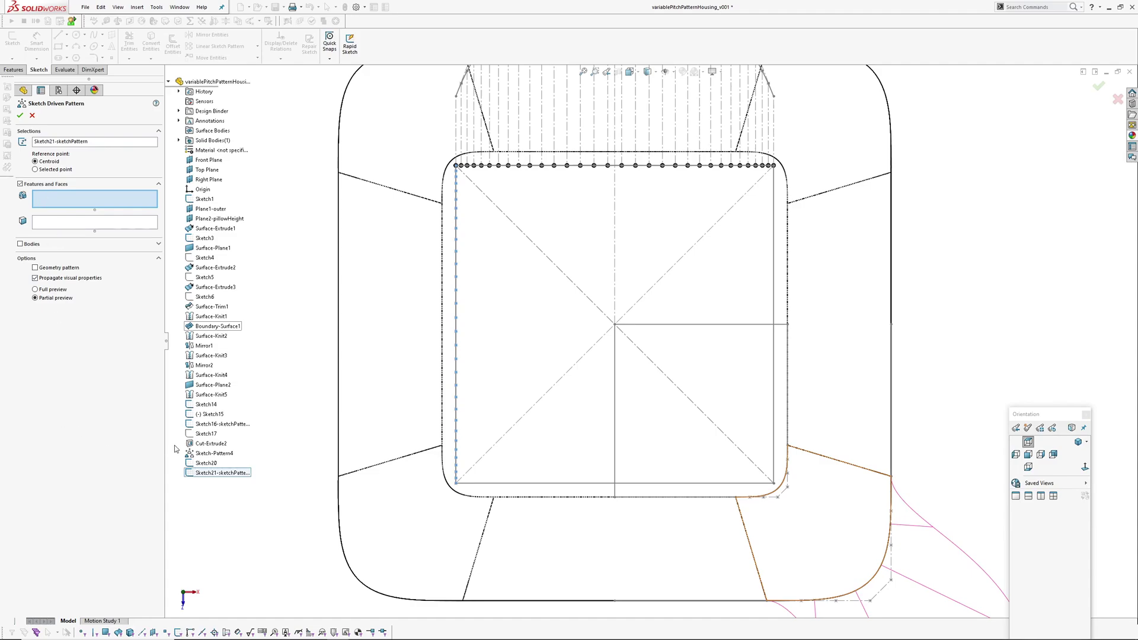
pyautogui.click(210, 454)
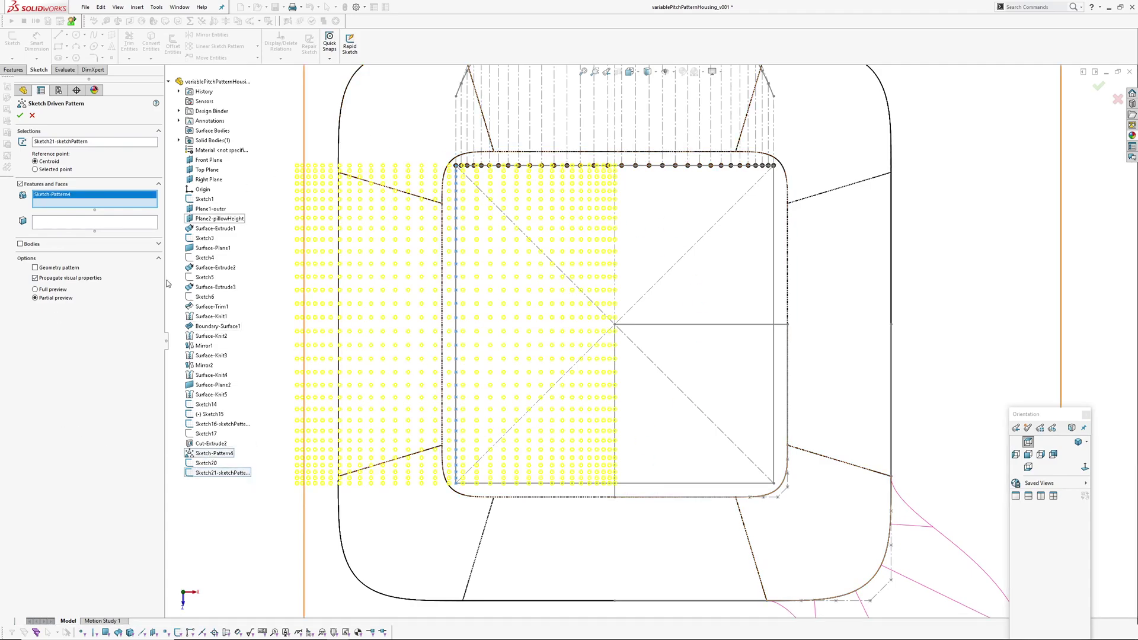
# Use a selected point as the pattern's reference, picking the Sketch14 corner point at the first hole of the row.
pyautogui.click(36, 169)
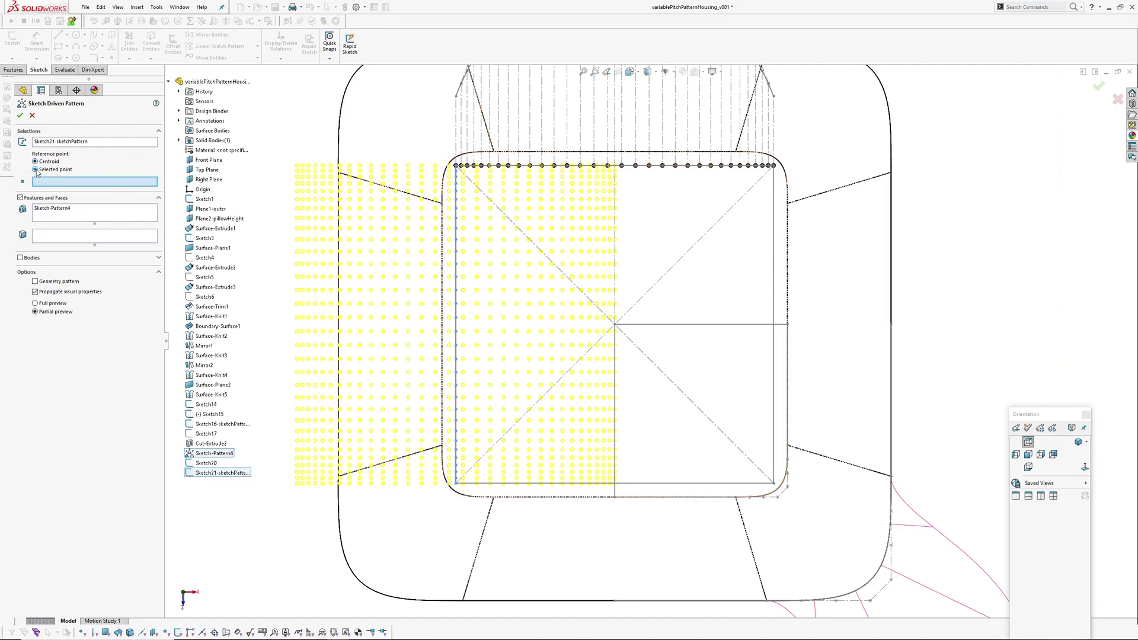
pyautogui.scroll(-5, 443, 148)
pyautogui.click(547, 296)
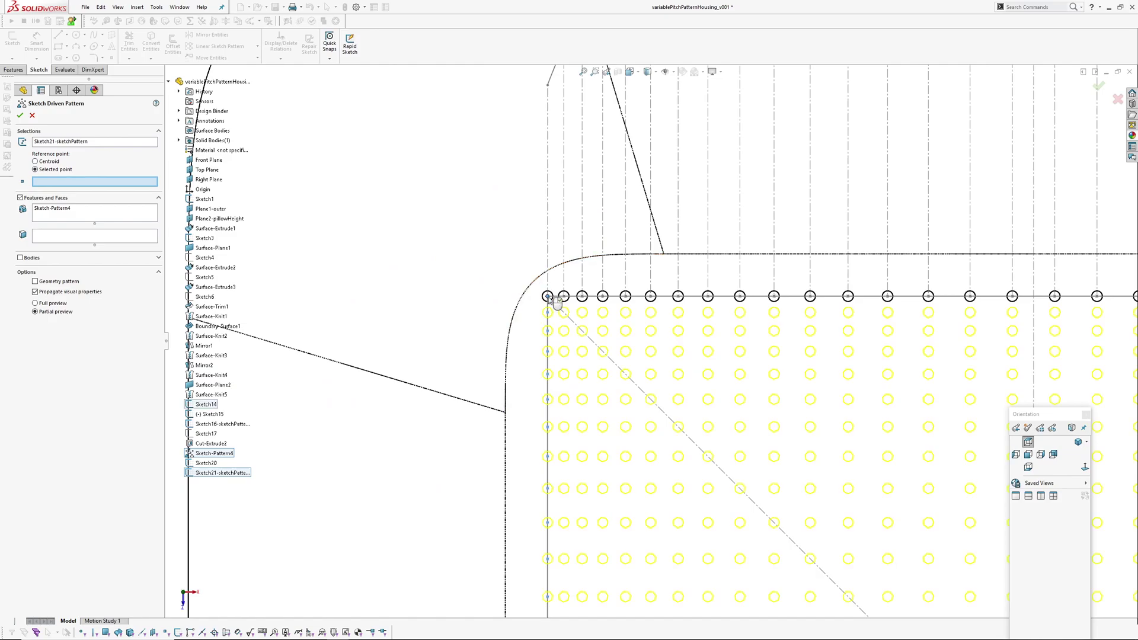
pyautogui.scroll(5, 552, 283)
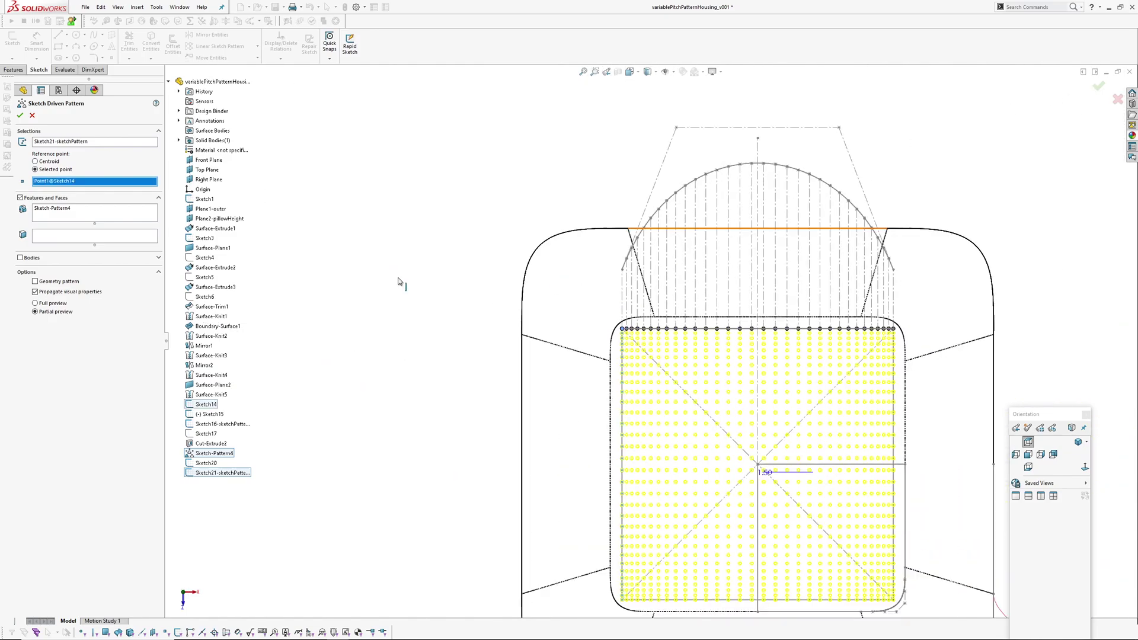
# Enable Geometry pattern, check the previewed holes at the square's corners and create the sketch driven pattern.
pyautogui.click(37, 282)
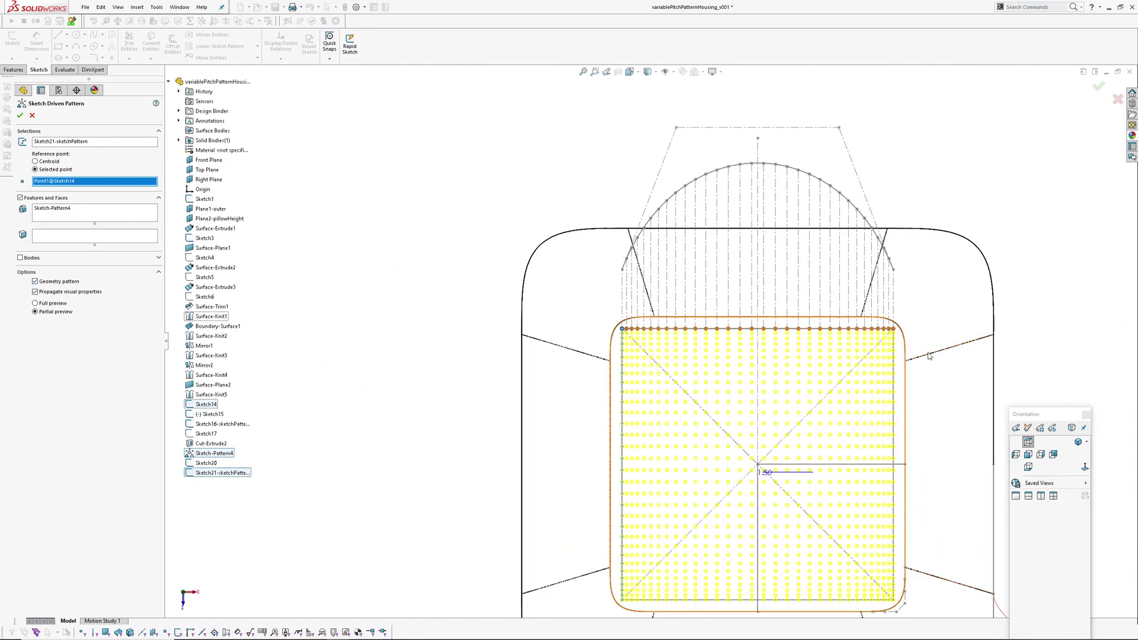
pyautogui.scroll(-5, 919, 359)
pyautogui.scroll(-2, 740, 504)
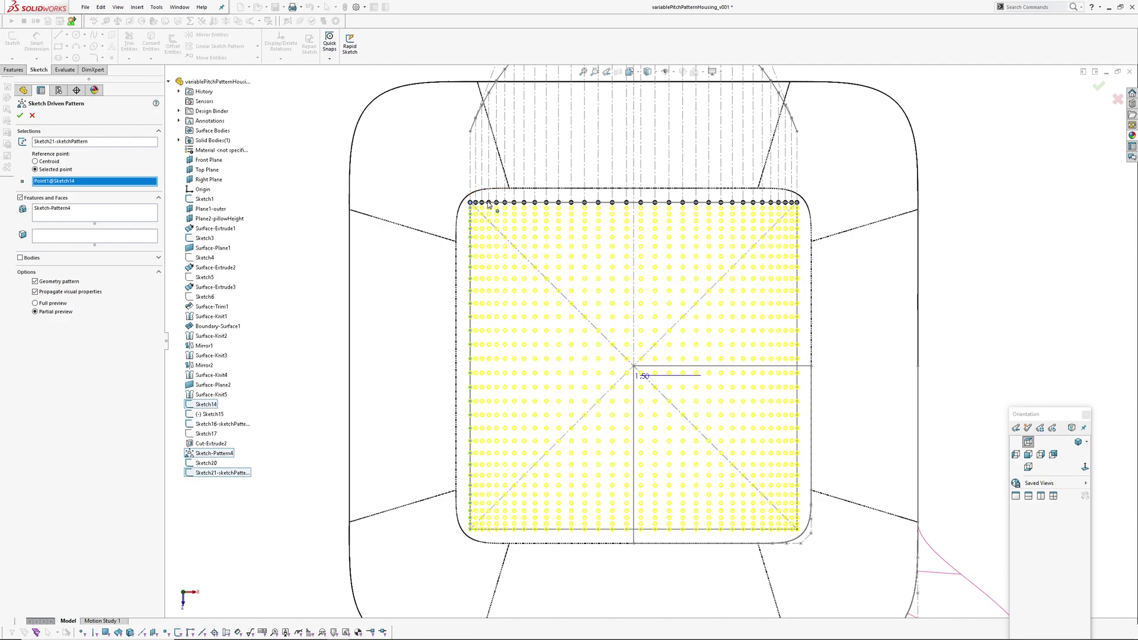
pyautogui.scroll(-5, 876, 485)
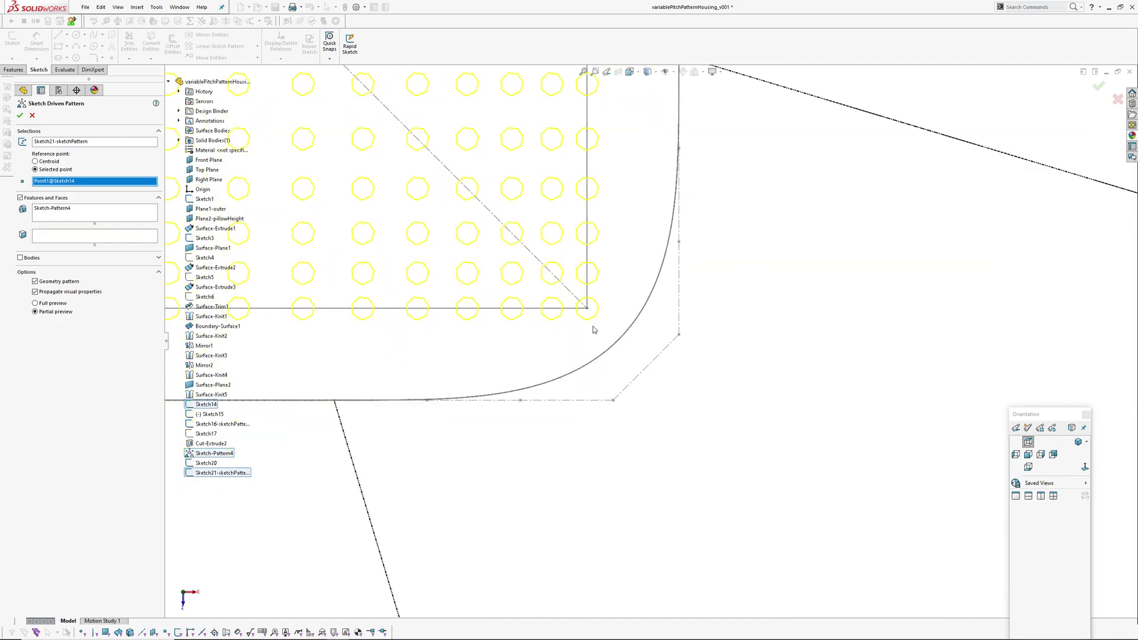
pyautogui.scroll(5, 640, 330)
pyautogui.keyDown('ctrl'); pyautogui.moveTo(637, 325); pyautogui.dragTo(698, 453, button='middle'); pyautogui.keyUp('ctrl')
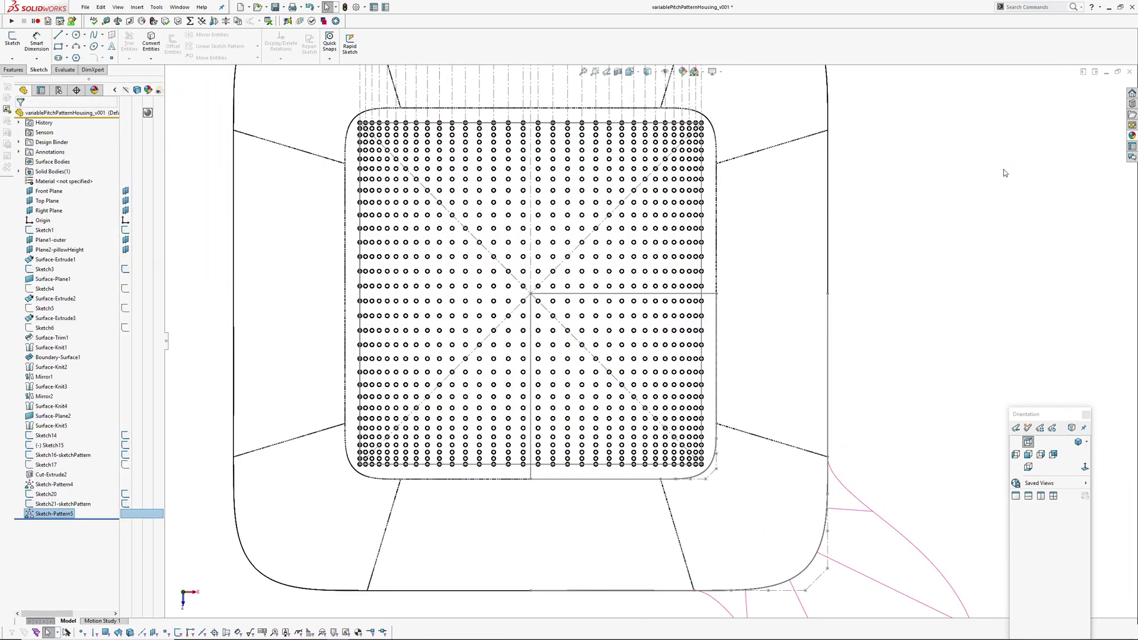
# Hide the sketches and display the housing shaded without edges.
pyautogui.press('f')
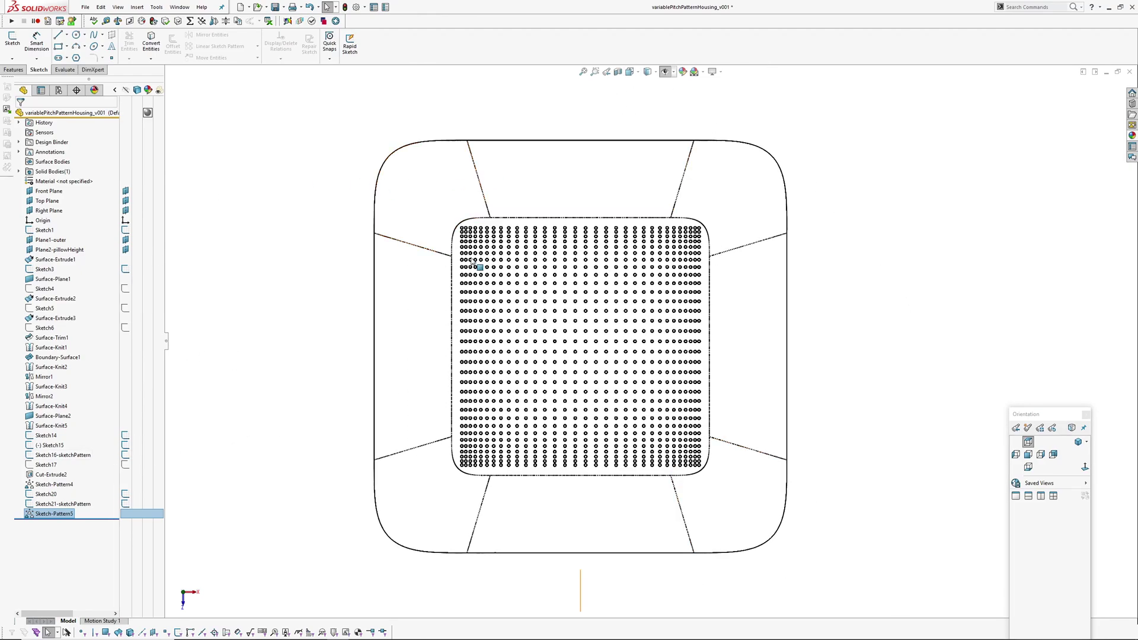
pyautogui.click(48, 445)
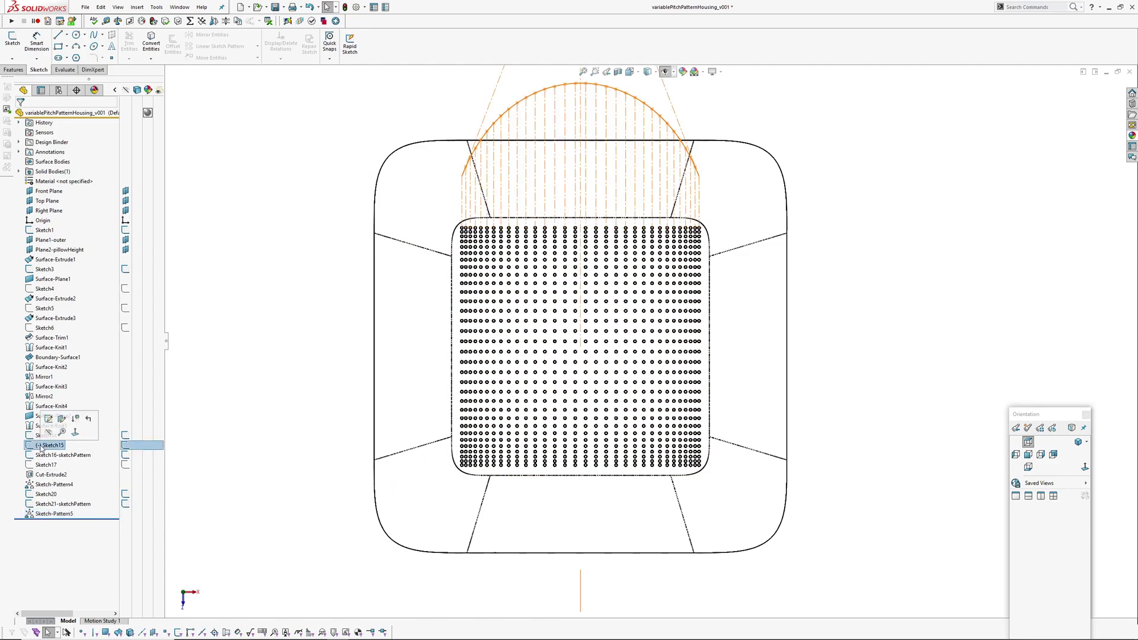
pyautogui.click(236, 179)
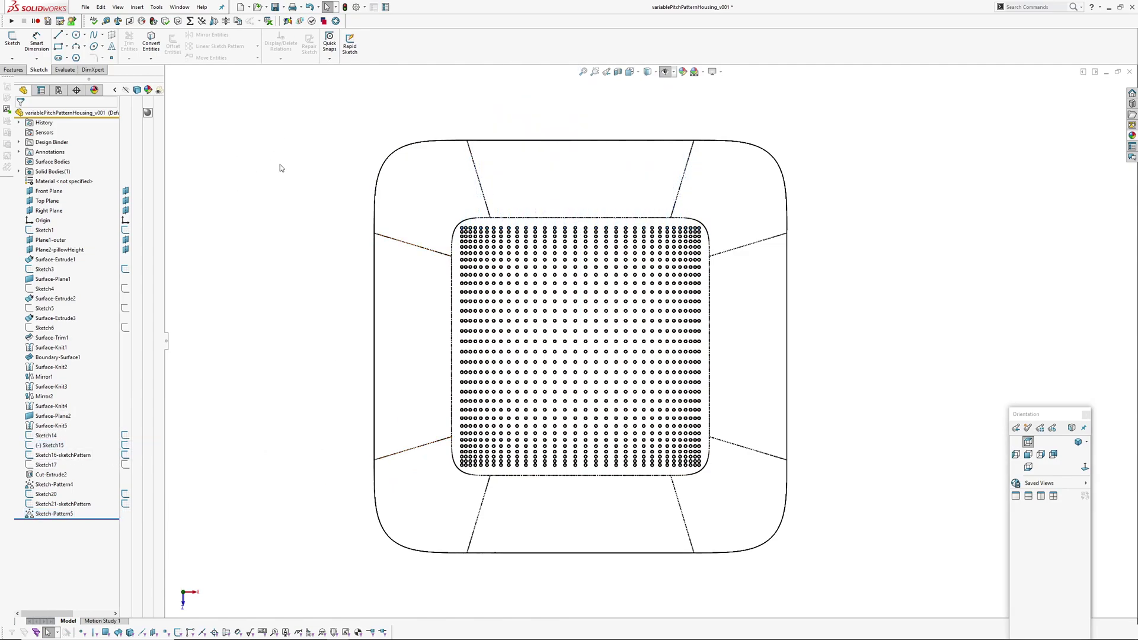
pyautogui.scroll(-4, 589, 338)
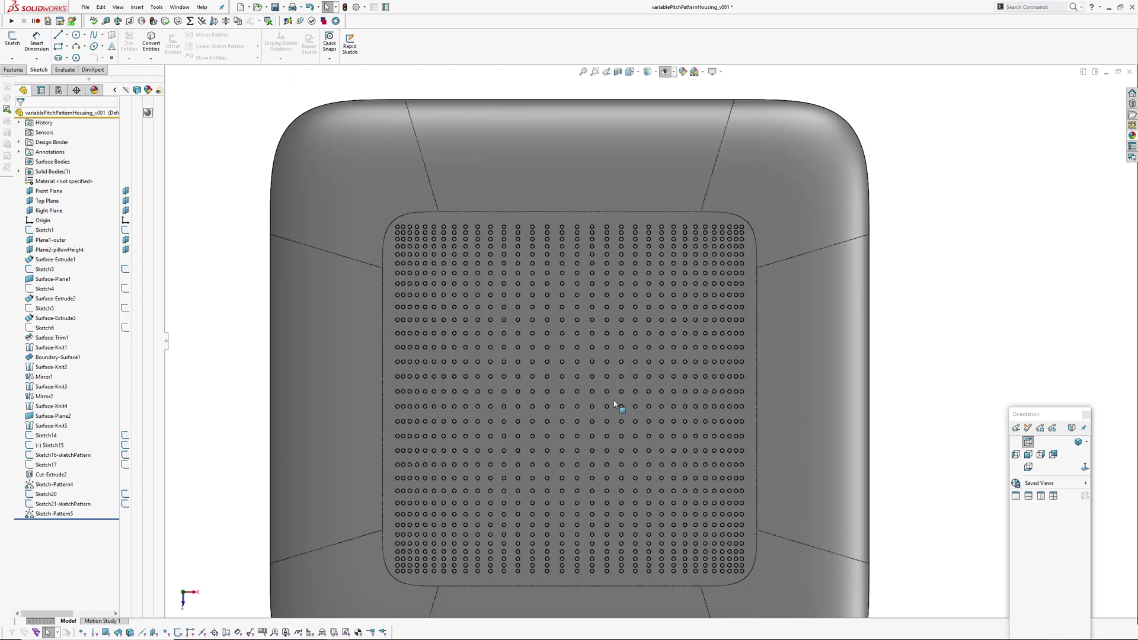
pyautogui.moveTo(617, 407); pyautogui.dragTo(609, 268, button='middle')
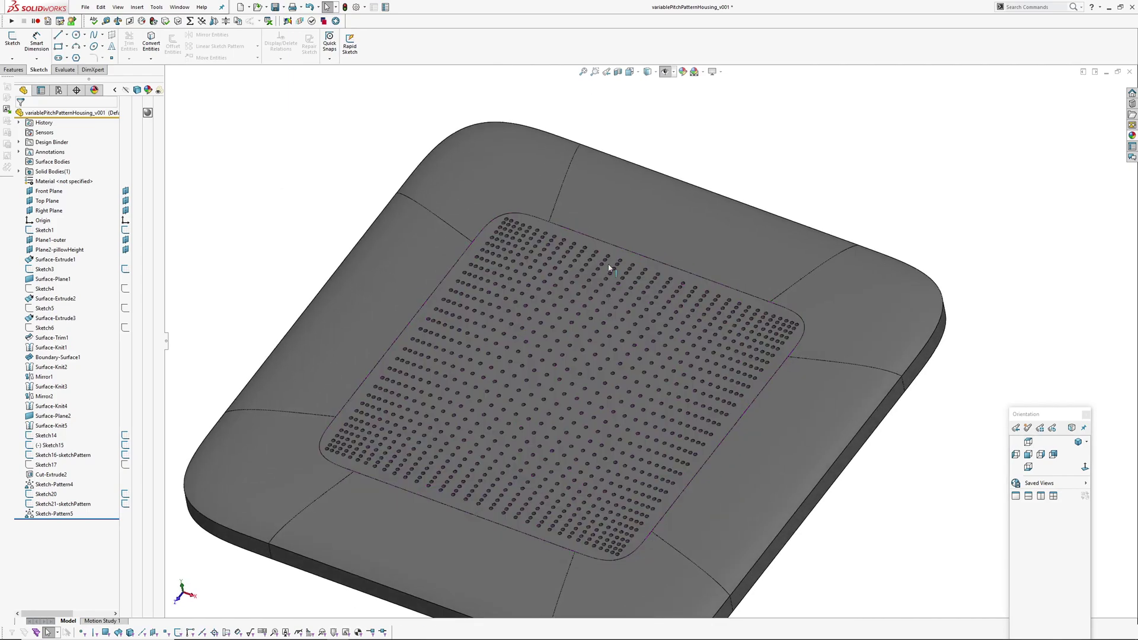
pyautogui.click(655, 72)
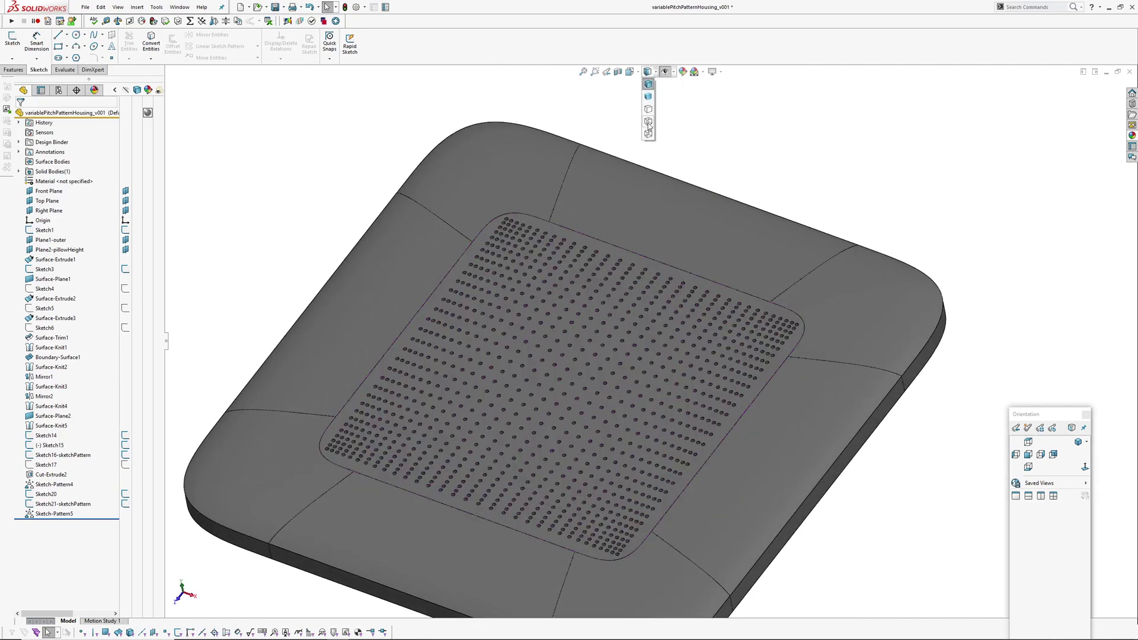
pyautogui.click(649, 96)
pyautogui.moveTo(815, 225)
pyautogui.mouseDown(button='middle')
pyautogui.moveTo(729, 292)
pyautogui.moveTo(769, 251)
pyautogui.moveTo(789, 284)
pyautogui.moveTo(745, 429)
pyautogui.moveTo(746, 282)
pyautogui.moveTo(761, 309)
pyautogui.moveTo(759, 386)
pyautogui.moveTo(744, 383)
pyautogui.moveTo(751, 371)
pyautogui.mouseUp(button='middle')
pyautogui.press('Escape')
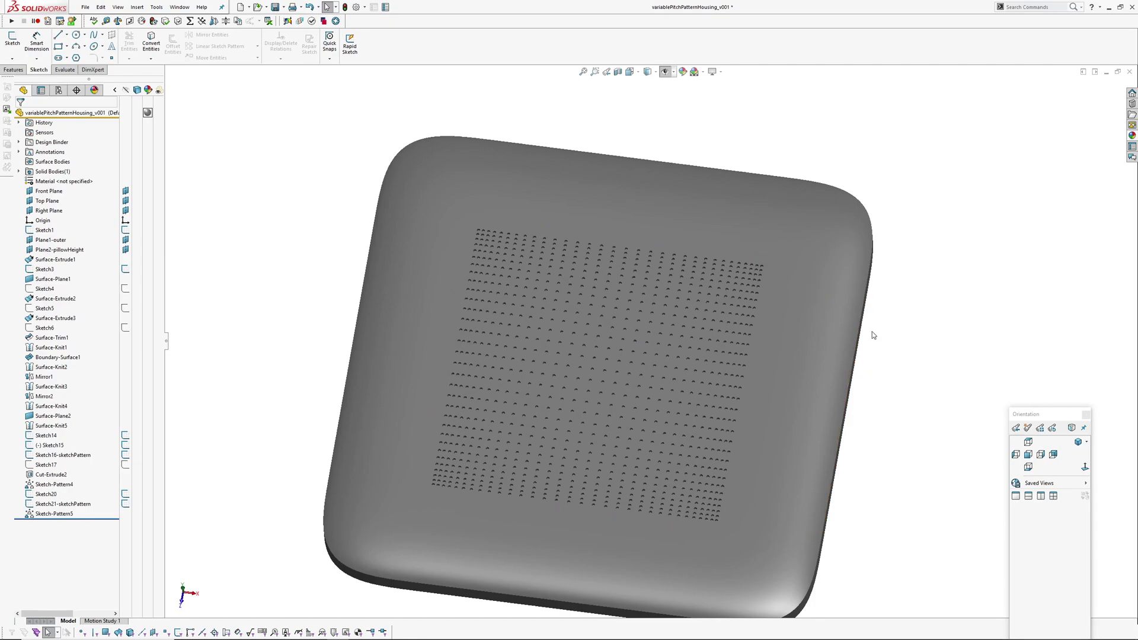
# Highlight the spline sketch Sketch15 over the hole grid and look up the Segment sketch tool.
pyautogui.click(51, 447)
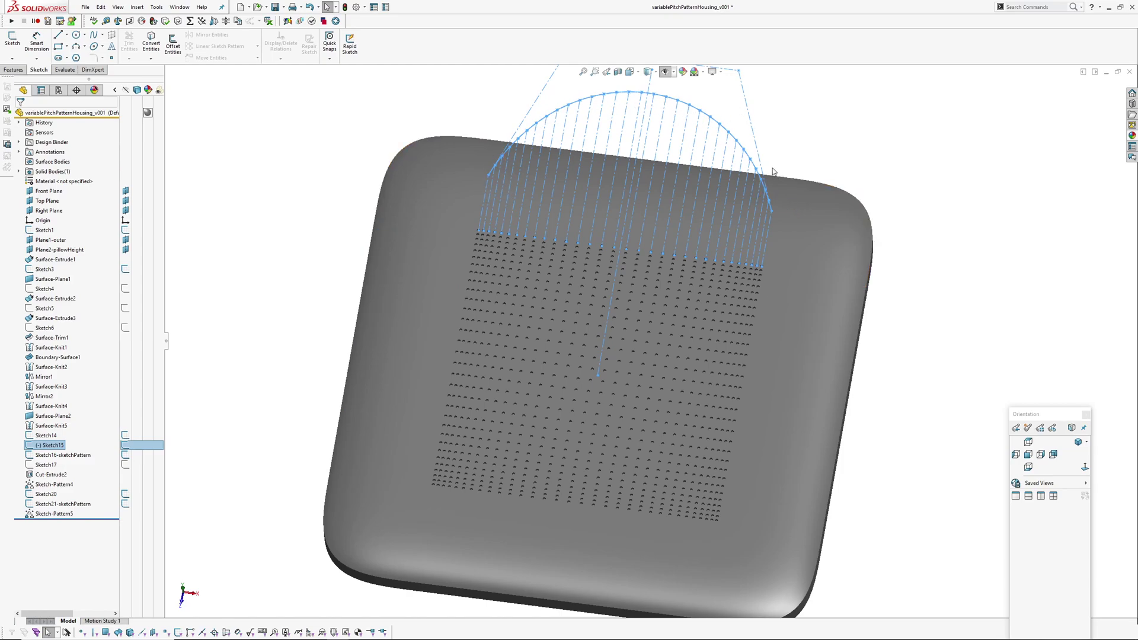
pyautogui.moveTo(773, 171); pyautogui.dragTo(847, 153, button='middle')
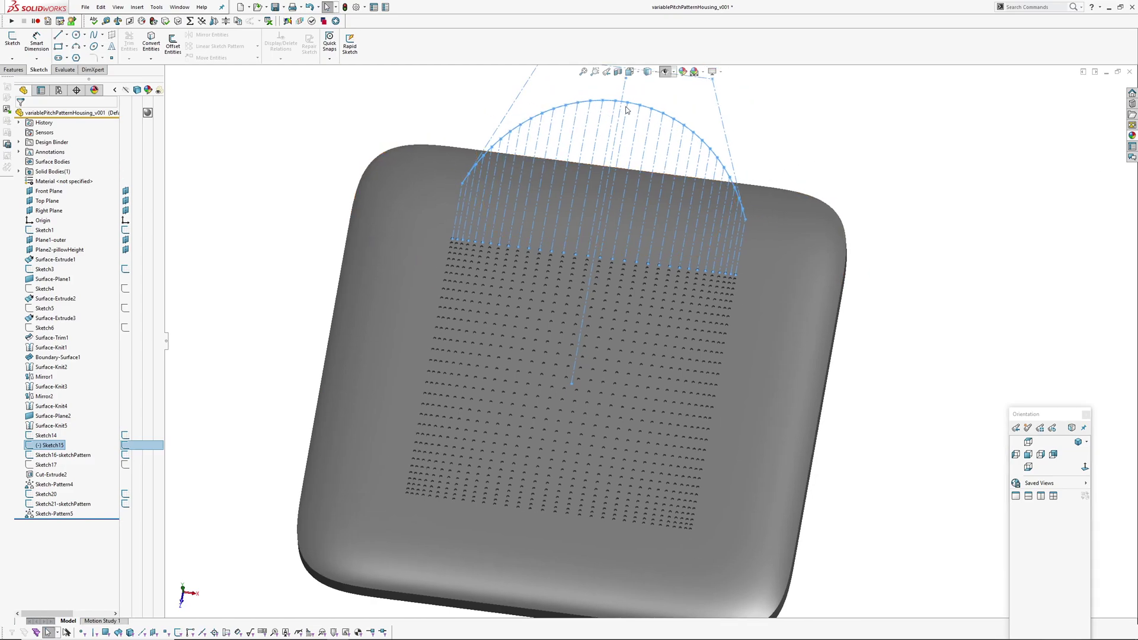
pyautogui.click(156, 7)
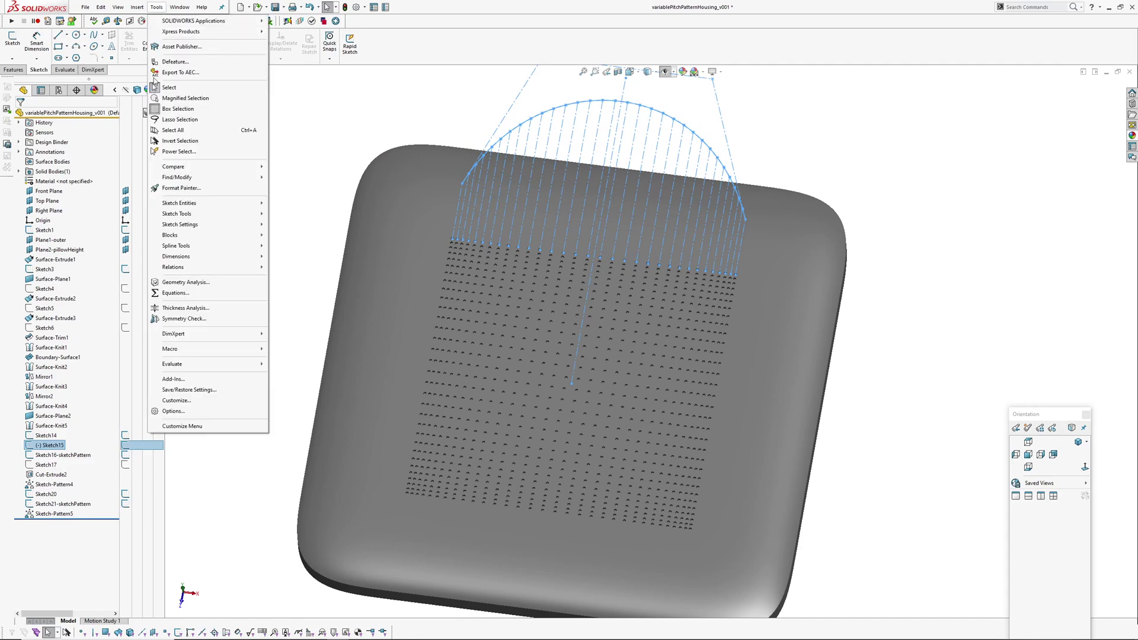
pyautogui.moveTo(199, 206)
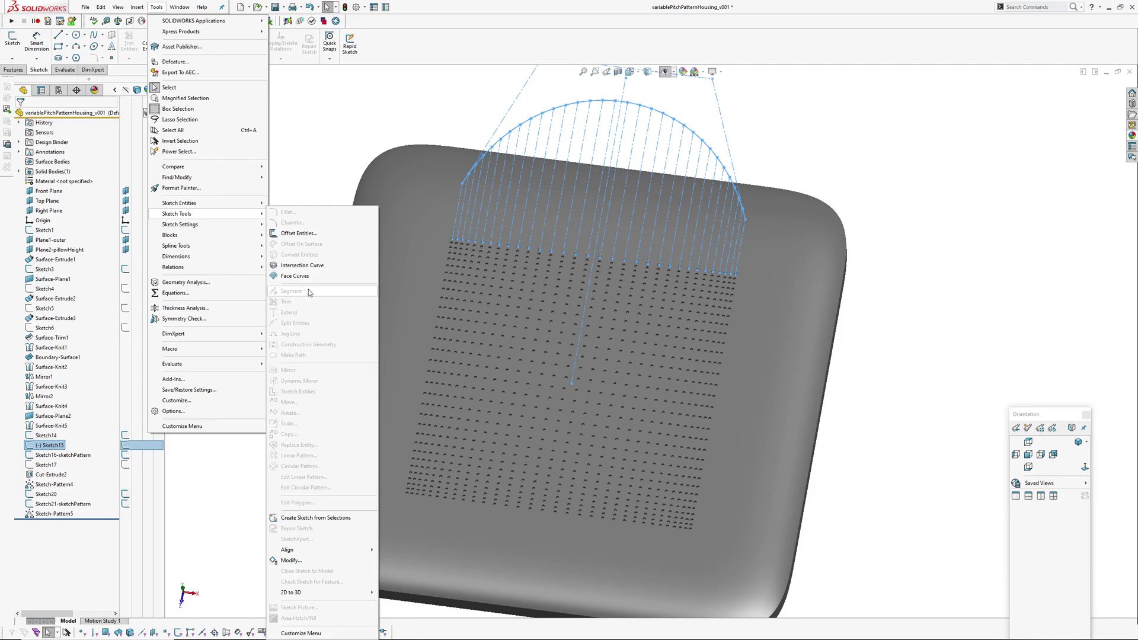
pyautogui.click(318, 166)
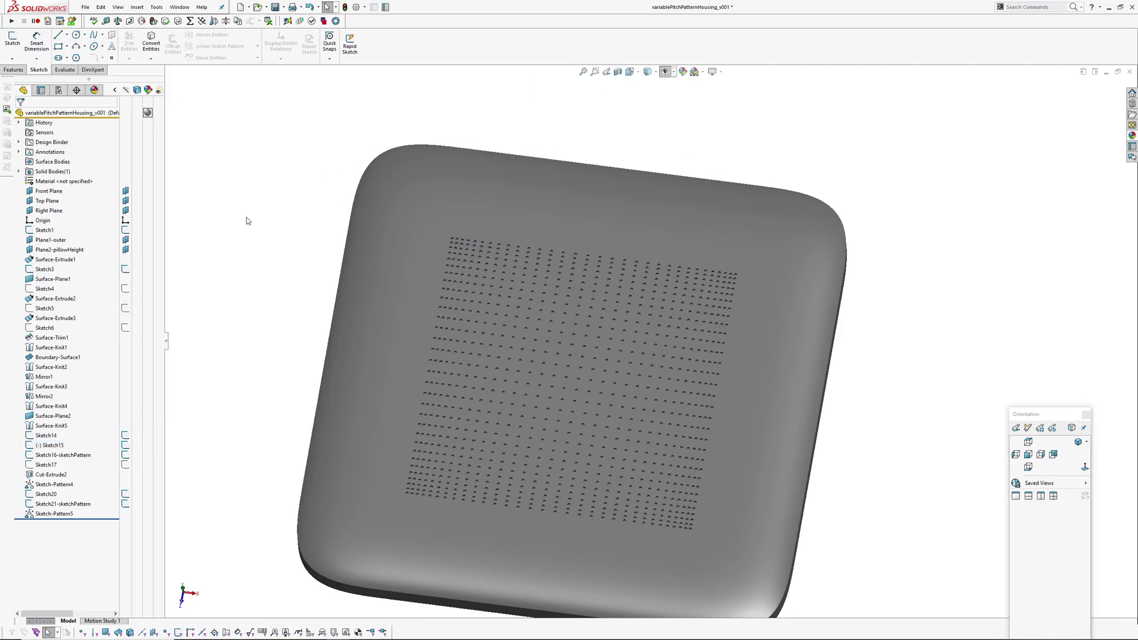
# Examine the variable pitch hole grid and its face from several angles, with the sketches shown and hidden.
pyautogui.hotkey('ctrl', 'h')
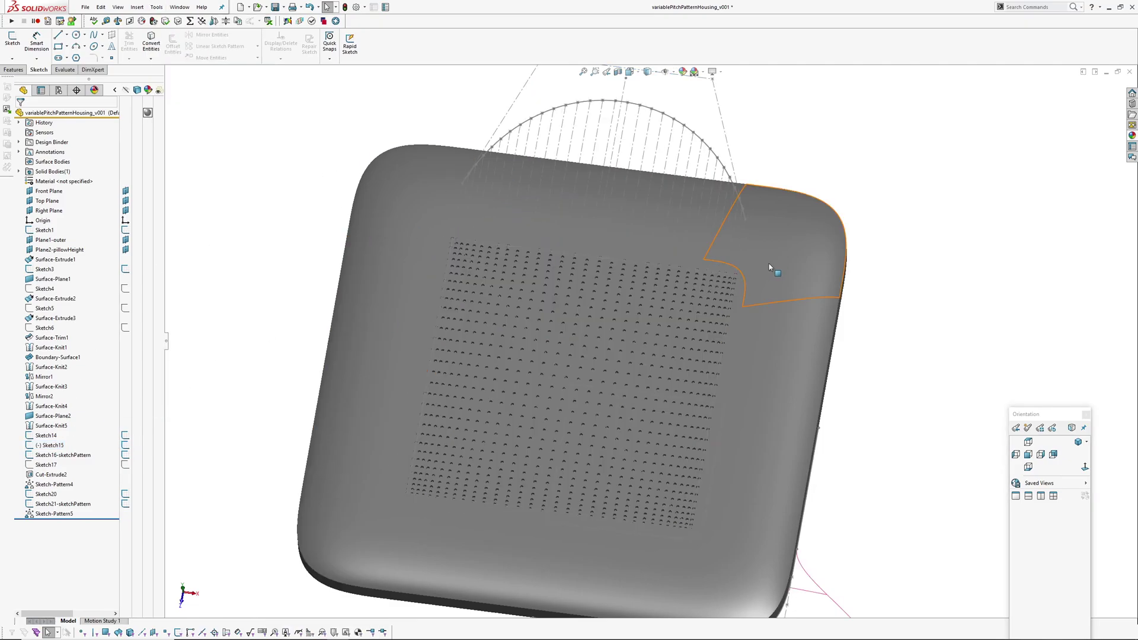
pyautogui.moveTo(658, 269)
pyautogui.mouseDown(button='middle')
pyautogui.moveTo(665, 326)
pyautogui.moveTo(673, 293)
pyautogui.moveTo(653, 300)
pyautogui.moveTo(658, 308)
pyautogui.mouseUp(button='middle')
pyautogui.scroll(-1, 669, 385)
pyautogui.moveTo(659, 356)
pyautogui.mouseDown(button='middle')
pyautogui.moveTo(656, 338)
pyautogui.moveTo(696, 341)
pyautogui.moveTo(666, 332)
pyautogui.moveTo(664, 314)
pyautogui.moveTo(668, 340)
pyautogui.moveTo(686, 343)
pyautogui.moveTo(661, 338)
pyautogui.moveTo(656, 318)
pyautogui.moveTo(539, 350)
pyautogui.moveTo(483, 397)
pyautogui.mouseUp(button='middle')
pyautogui.hotkey('ctrl', 'h')
pyautogui.scroll(3, 665, 339)
pyautogui.scroll(-3, 597, 339)
pyautogui.moveTo(684, 386); pyautogui.dragTo(652, 413, button='middle')
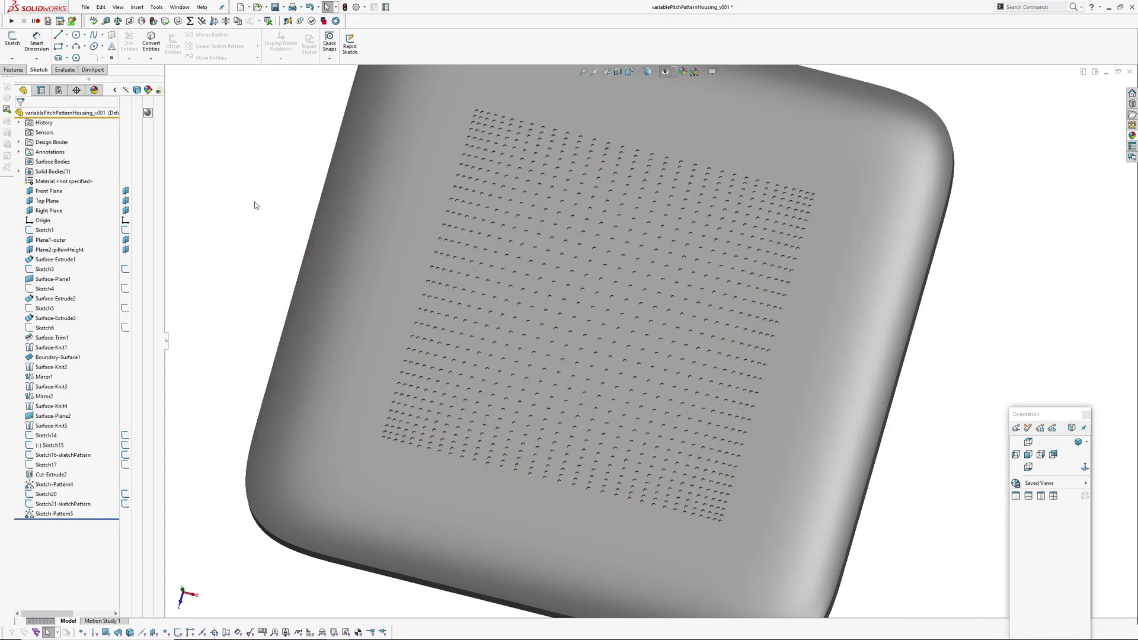
pyautogui.scroll(-5, 413, 440)
pyautogui.scroll(2, 490, 392)
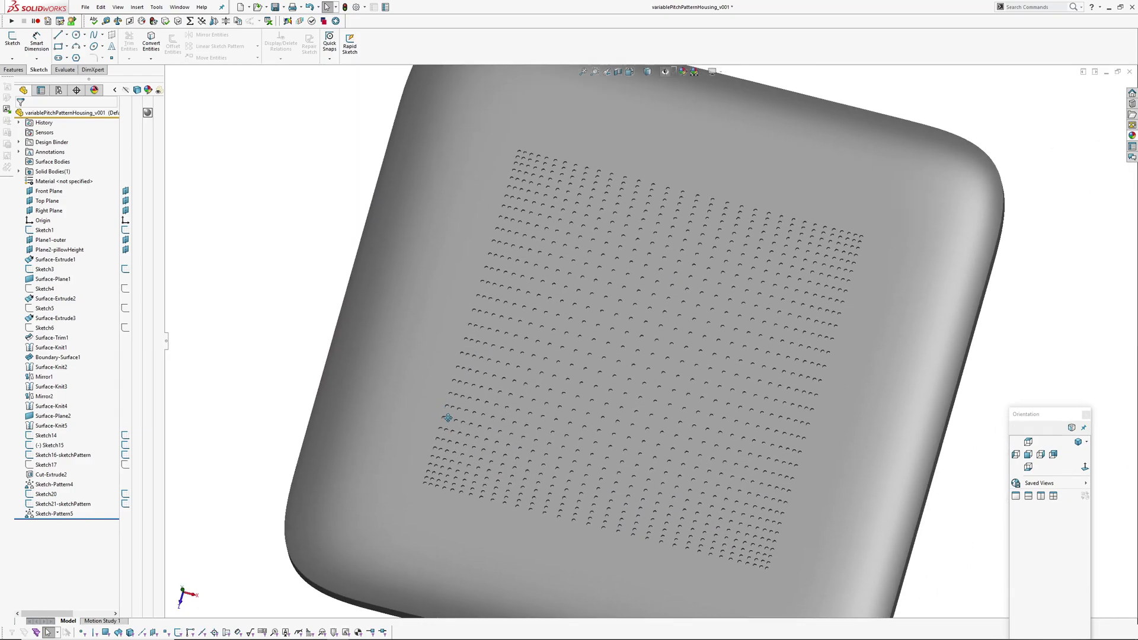
pyautogui.moveTo(447, 416); pyautogui.dragTo(325, 355, button='middle')
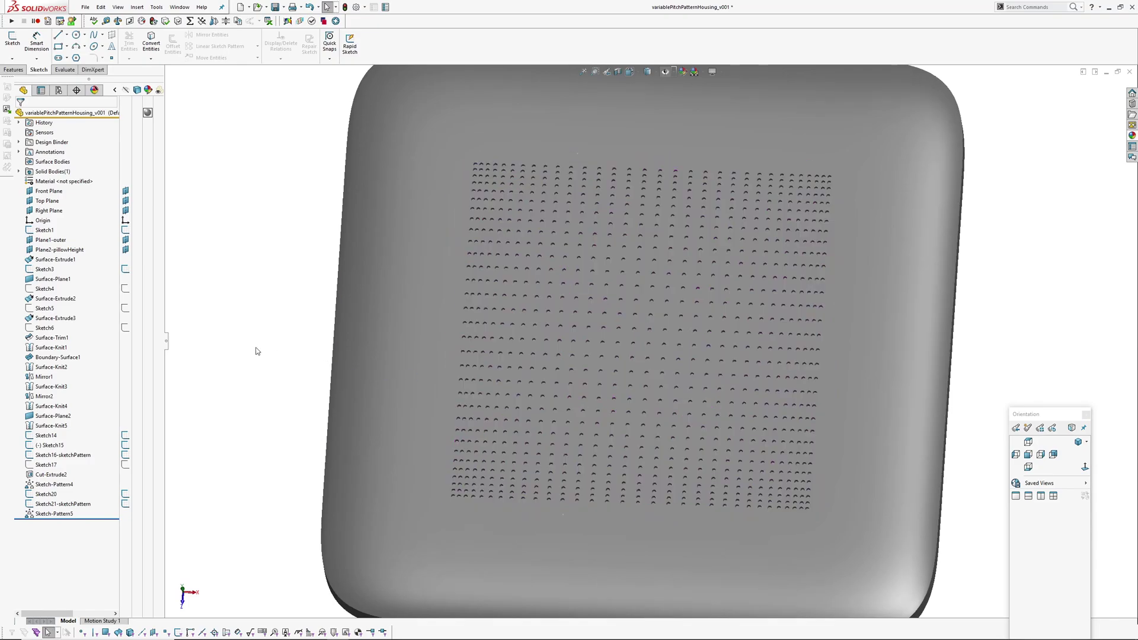
pyautogui.moveTo(256, 350); pyautogui.dragTo(557, 373, button='middle')
pyautogui.scroll(2, 577, 358)
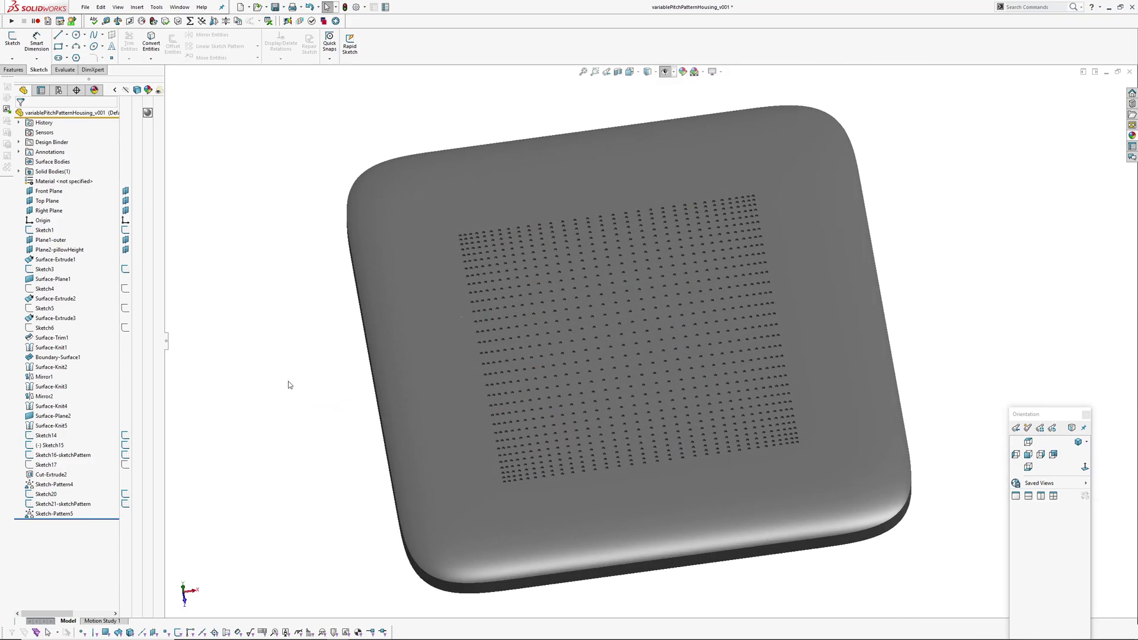
pyautogui.click(469, 334)
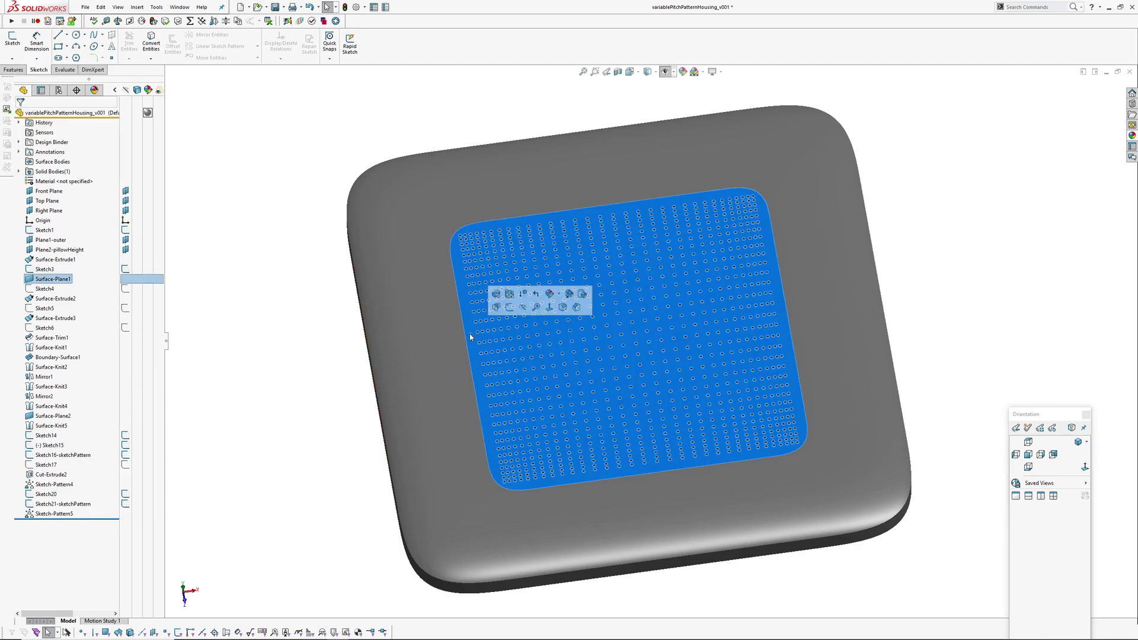
pyautogui.click(276, 322)
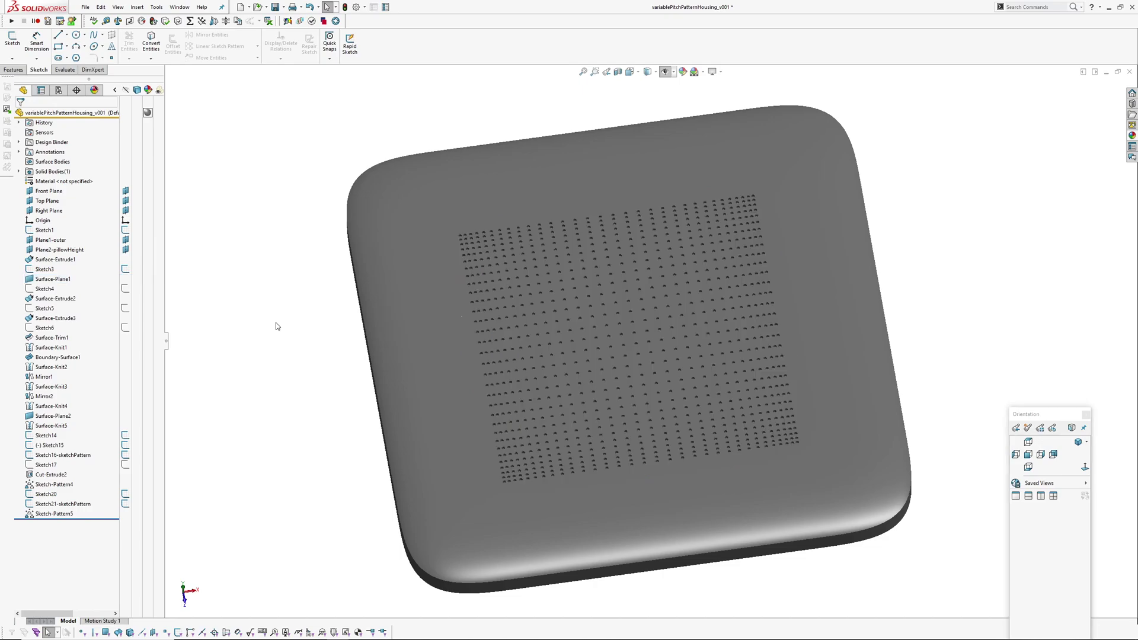